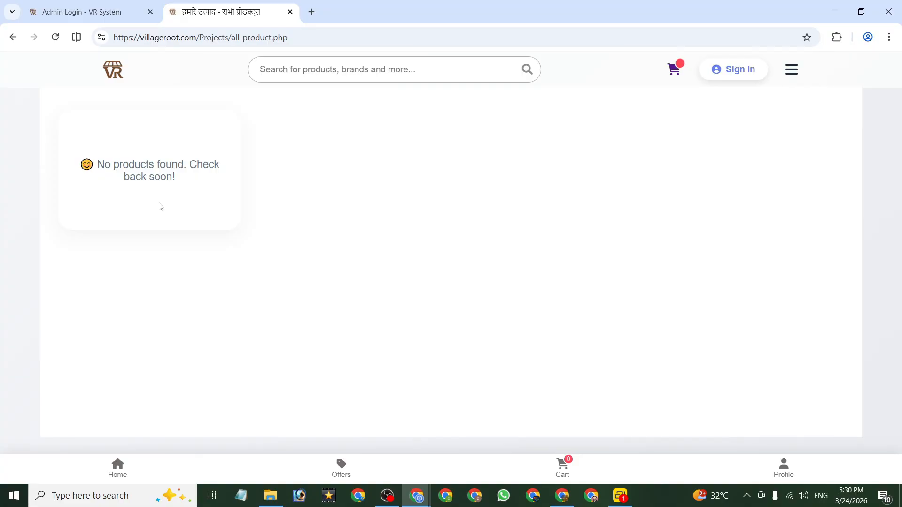
Switch to the Admin Login page of the VR System, look over it and reload it
click(109, 10)
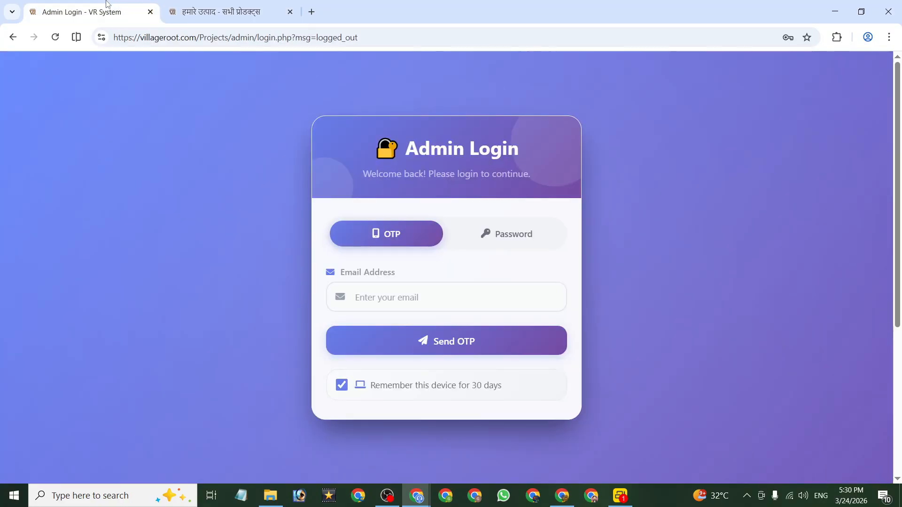
scroll(336, 326, down, 5)
scroll(302, 296, up, 5)
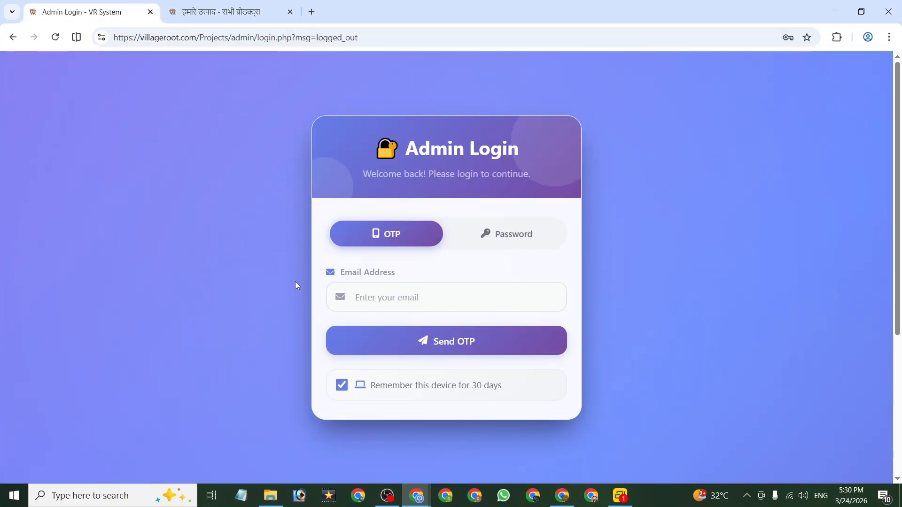
scroll(300, 289, down, 5)
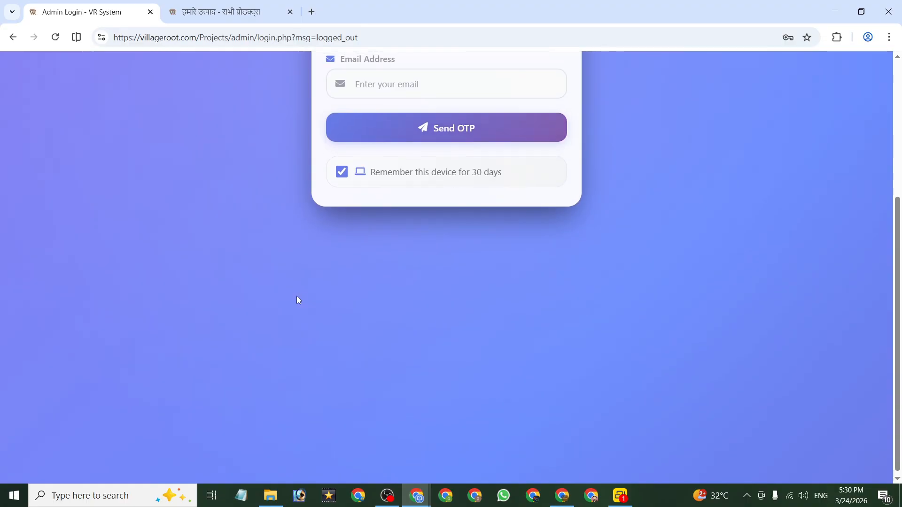
scroll(296, 296, up, 5)
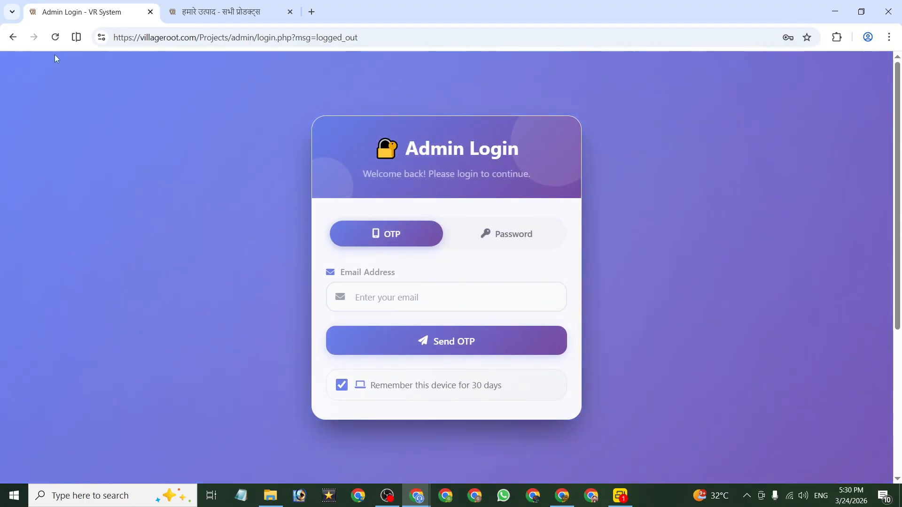
click(55, 43)
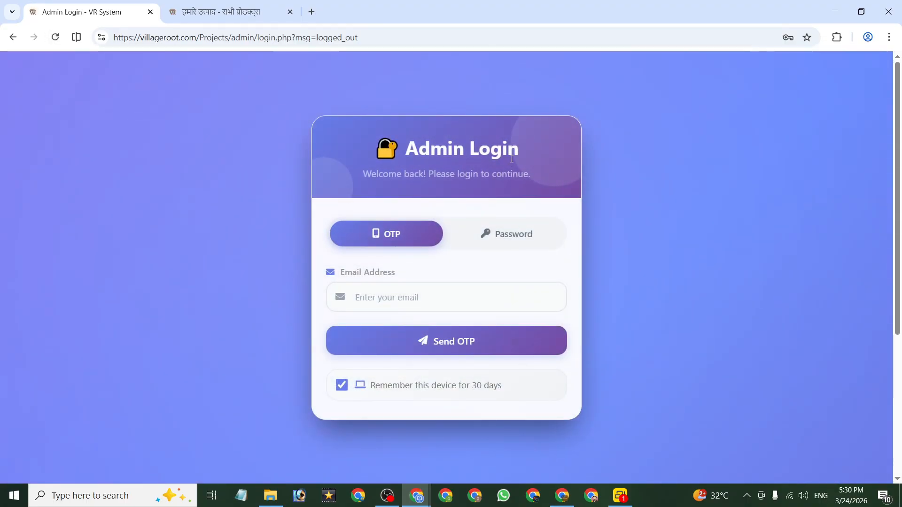
Examine the login form, including the fields of its password sign-in method
drag(521, 150, 523, 175)
click(406, 151)
scroll(415, 246, down, 3)
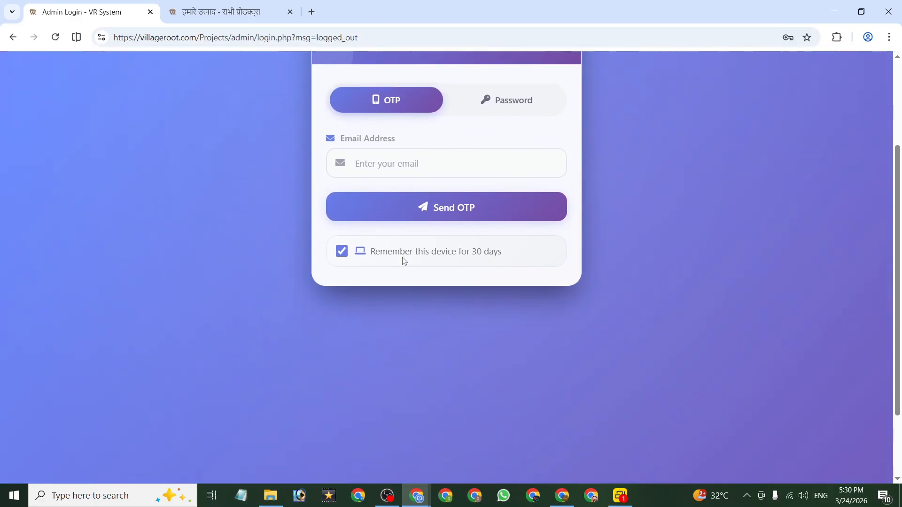
scroll(401, 260, up, 3)
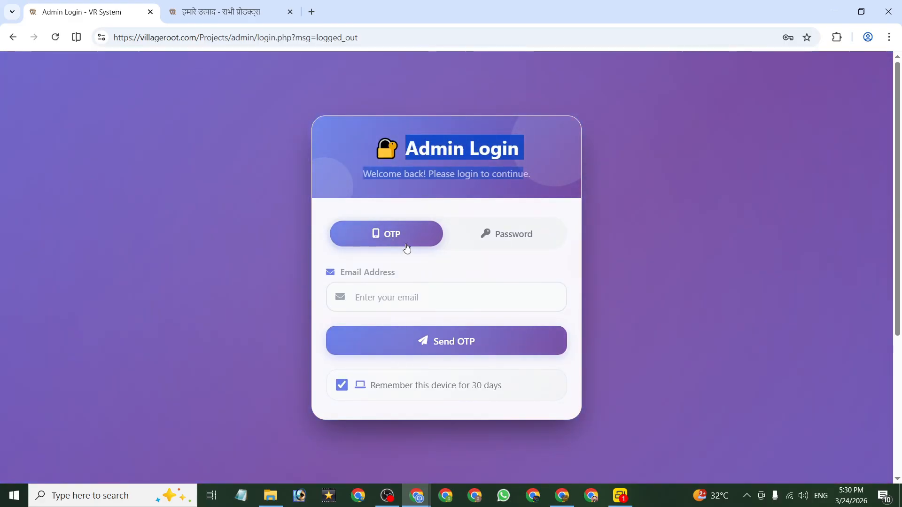
click(517, 238)
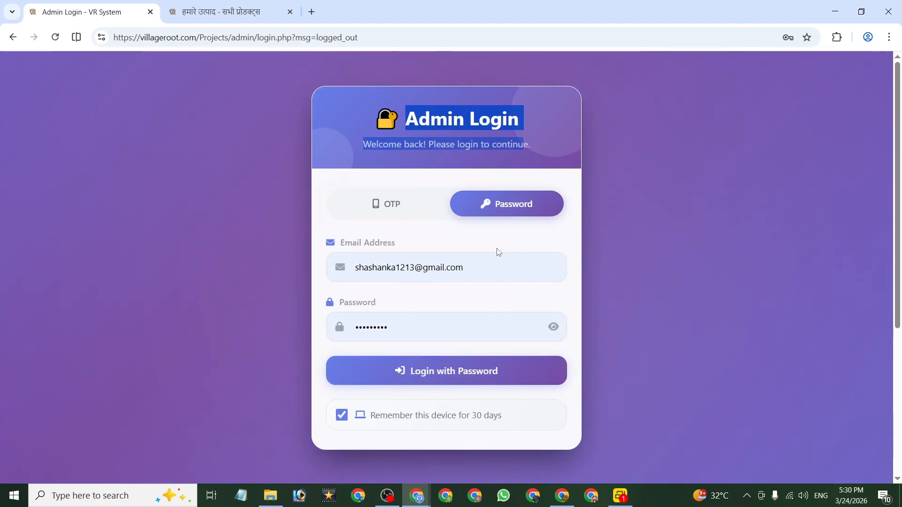
click(494, 273)
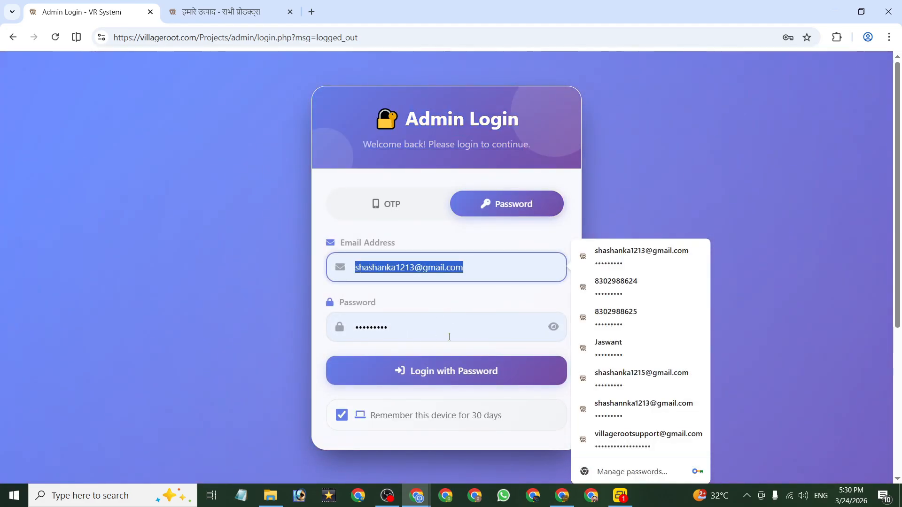
Choose the OTP login method, fill in the admin's e-mail address and send the OTP
click(392, 211)
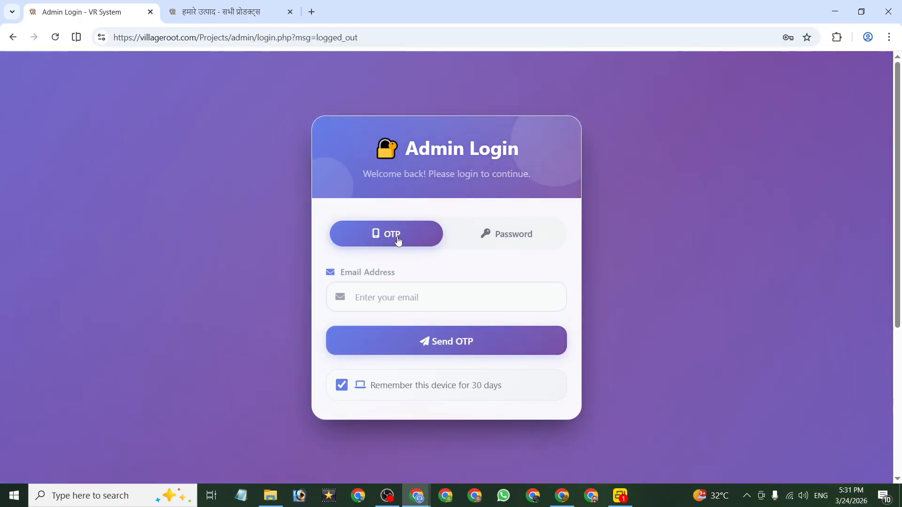
click(413, 292)
click(491, 330)
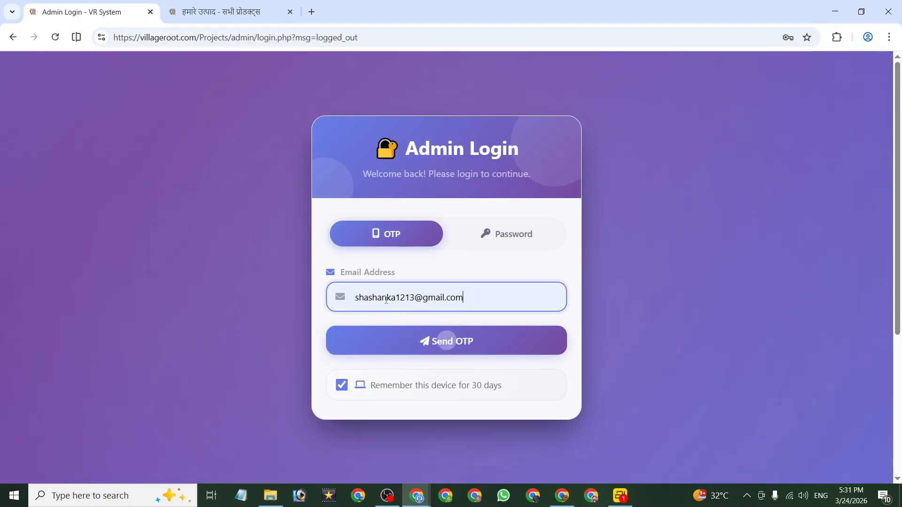
click(452, 344)
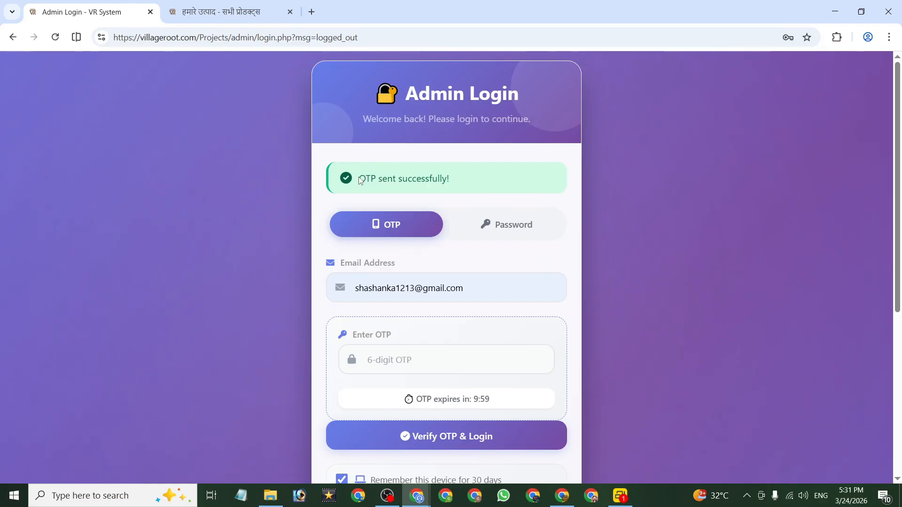
drag(360, 180, 461, 175)
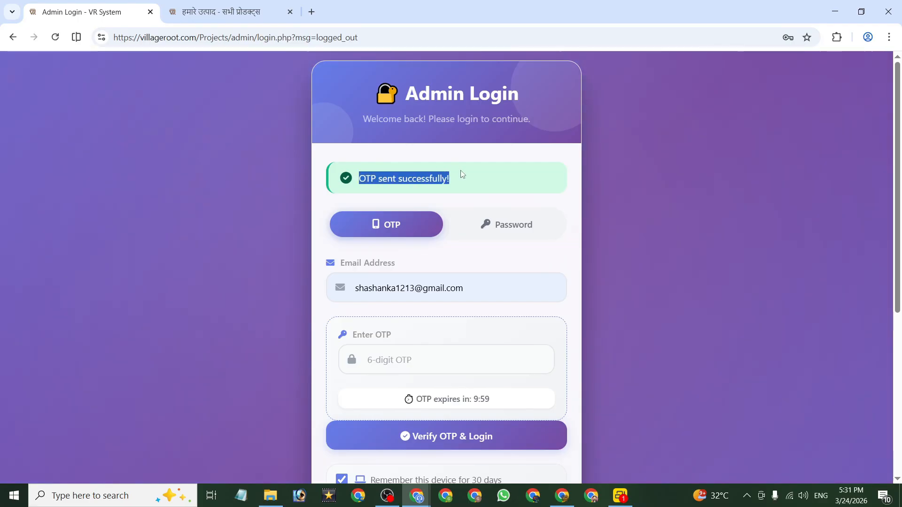
Enter the received one-time code in the OTP field and verify it to log in to the admin panel
click(388, 349)
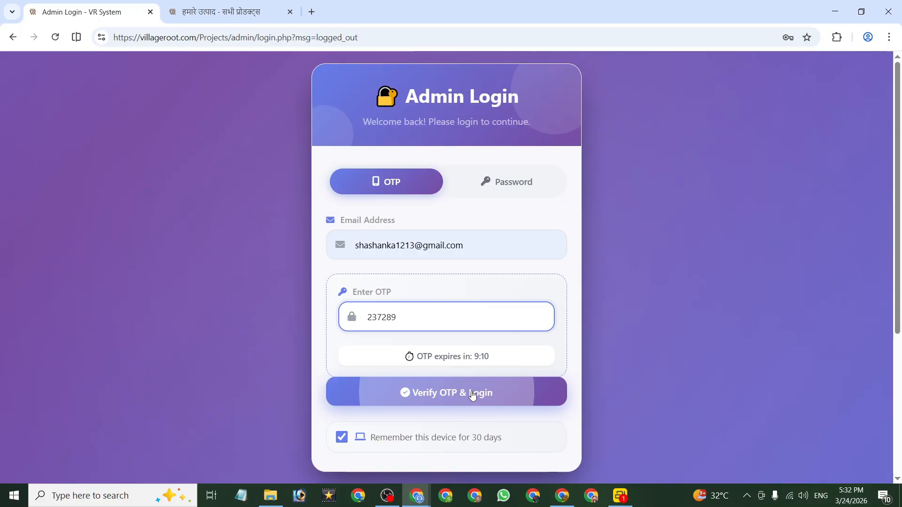
click(446, 394)
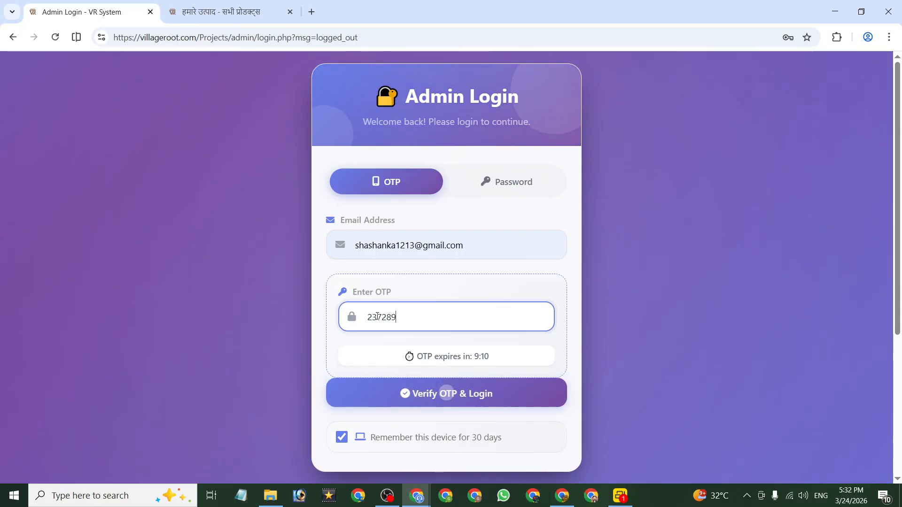
double_click(377, 317)
click(469, 394)
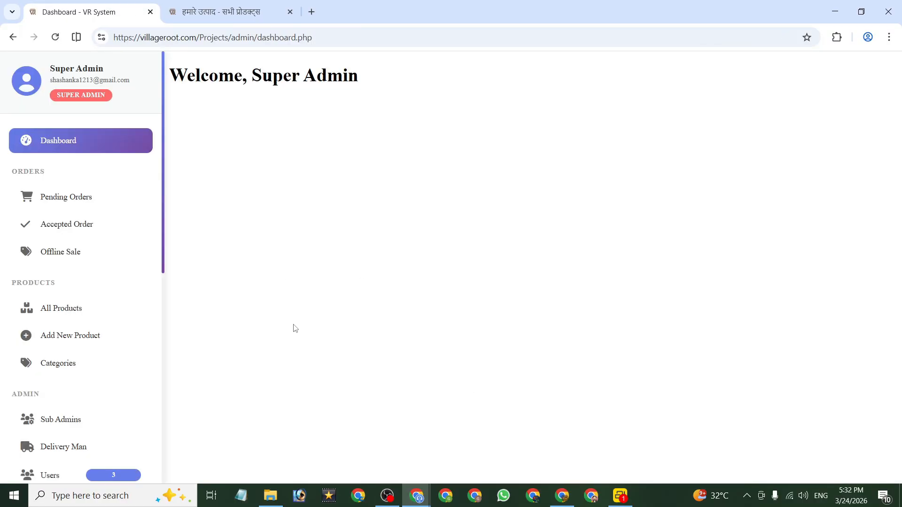
drag(176, 72, 367, 89)
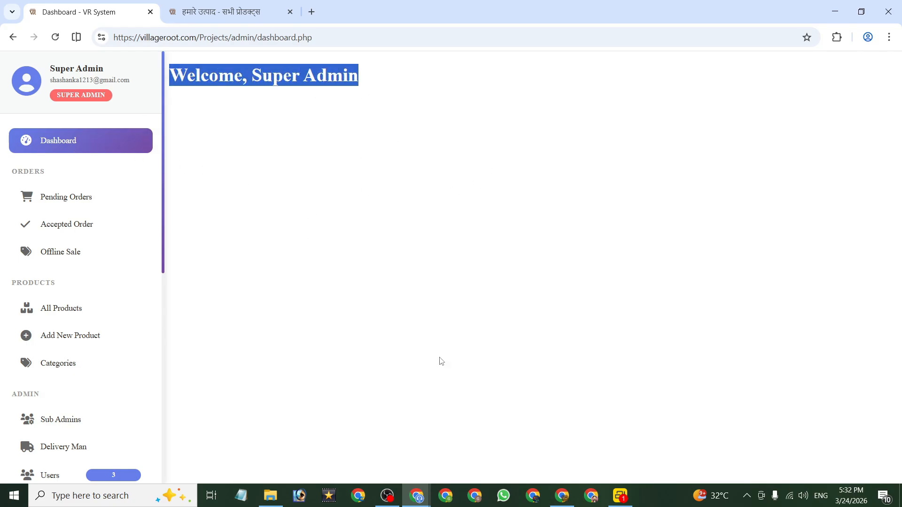
click(251, 170)
drag(189, 95, 592, 235)
click(188, 96)
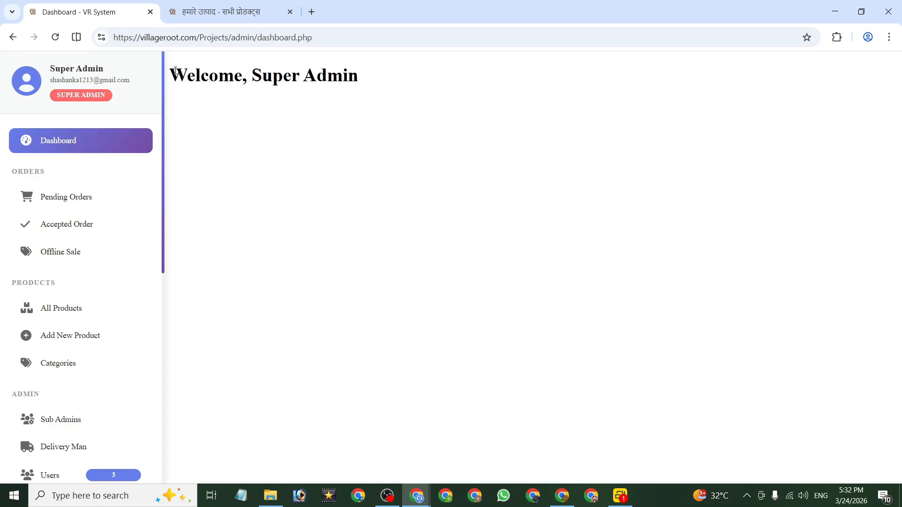
drag(187, 96, 474, 161)
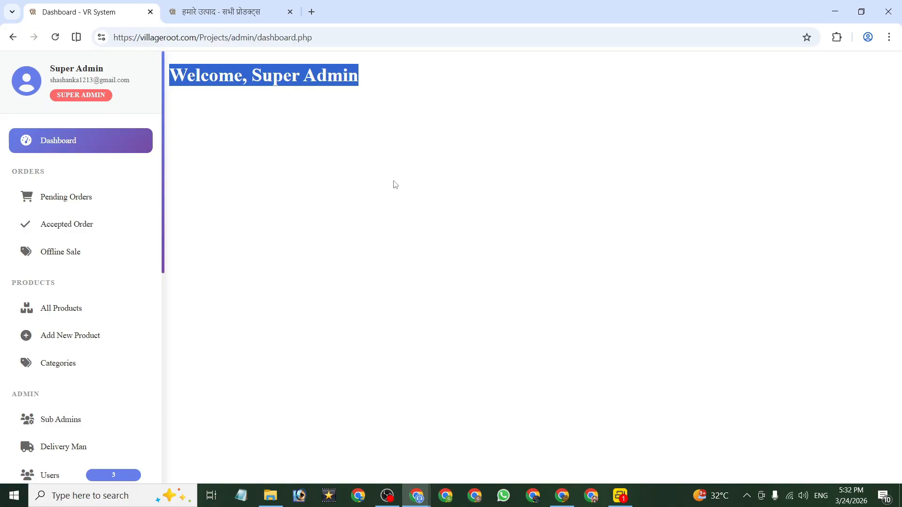
click(192, 83)
drag(192, 82, 431, 96)
click(482, 135)
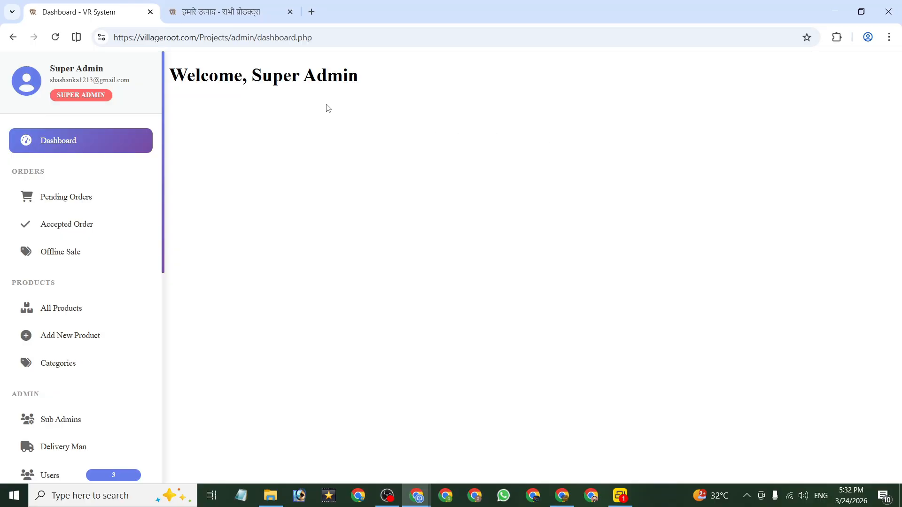
drag(177, 74, 485, 104)
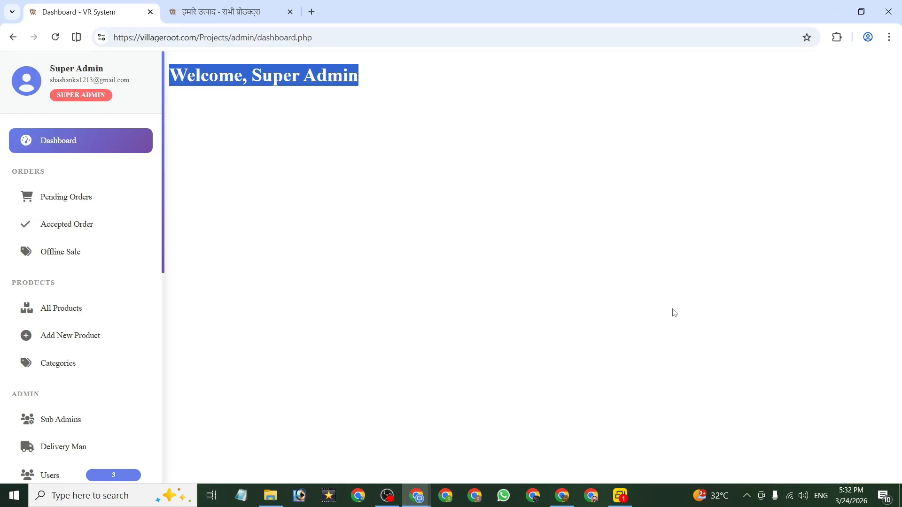
click(219, 97)
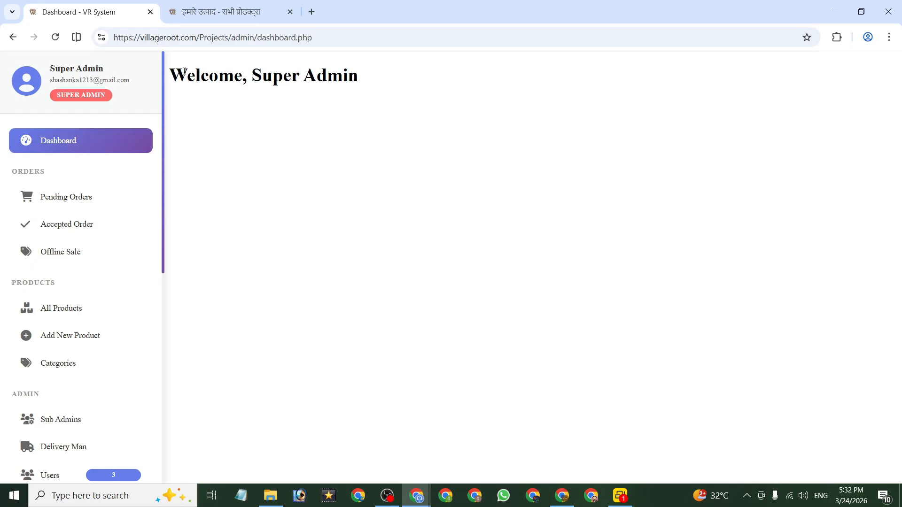
drag(184, 72, 377, 89)
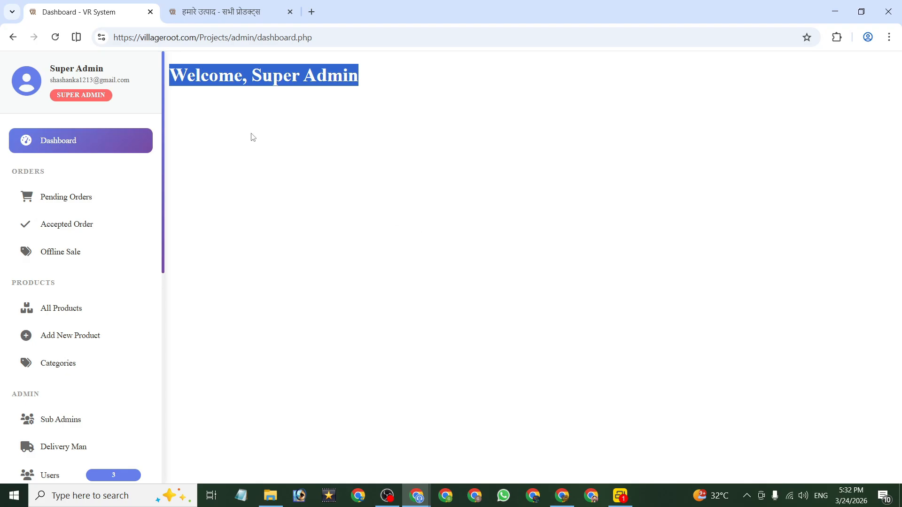
drag(175, 76, 581, 188)
Check the admin's All Products list and the reloaded storefront all-products page for existing products
click(69, 313)
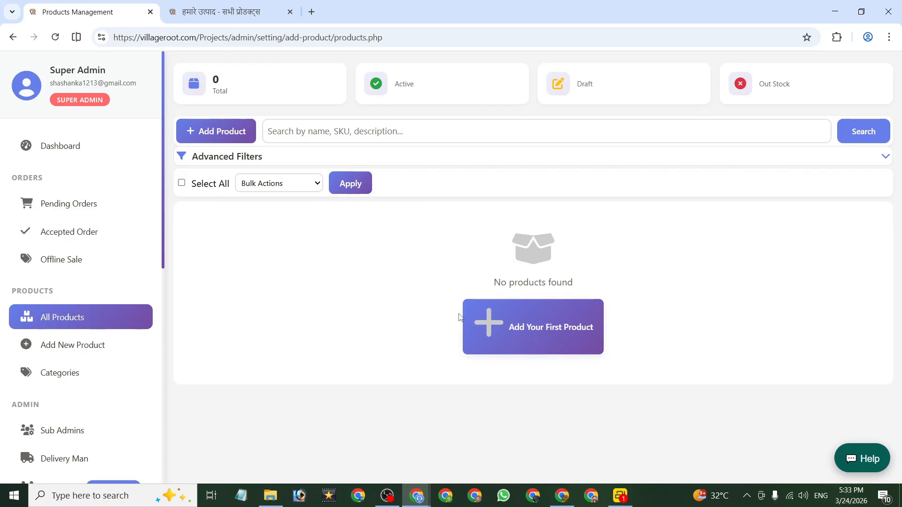
drag(451, 292, 587, 289)
click(221, 12)
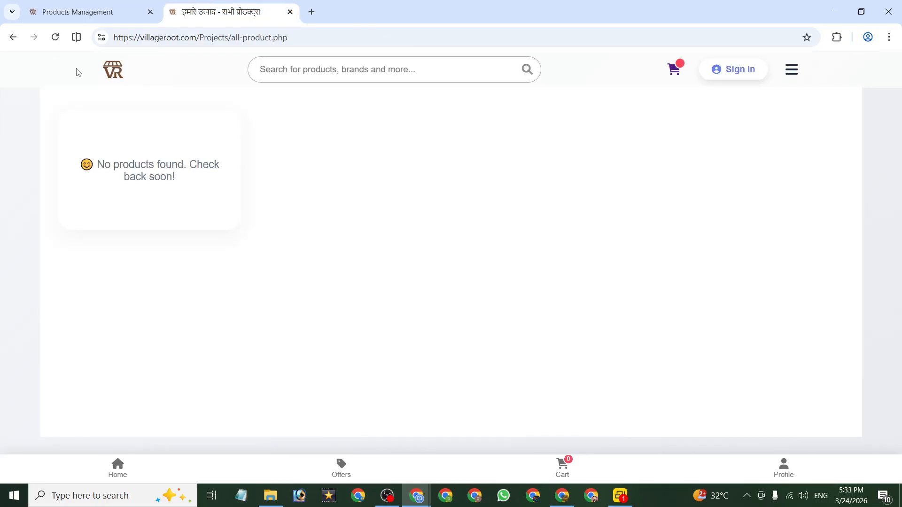
click(55, 37)
drag(80, 164, 186, 182)
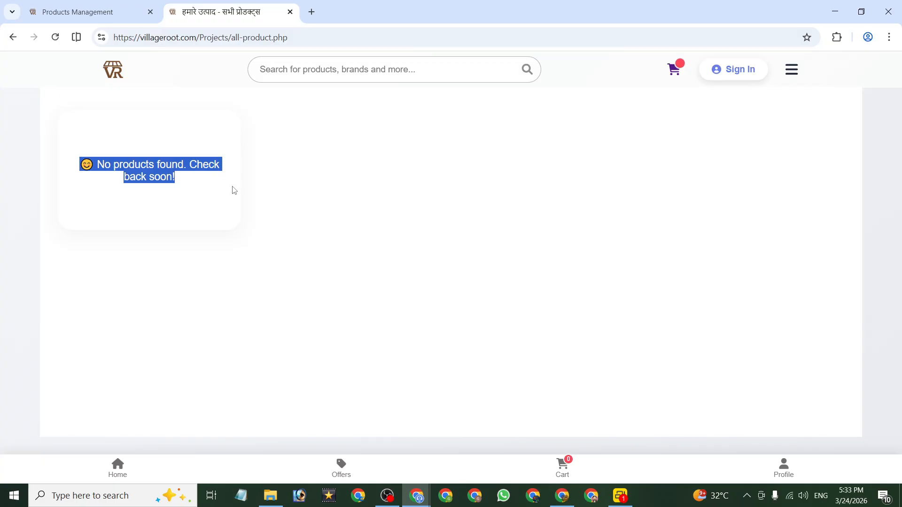
click(123, 7)
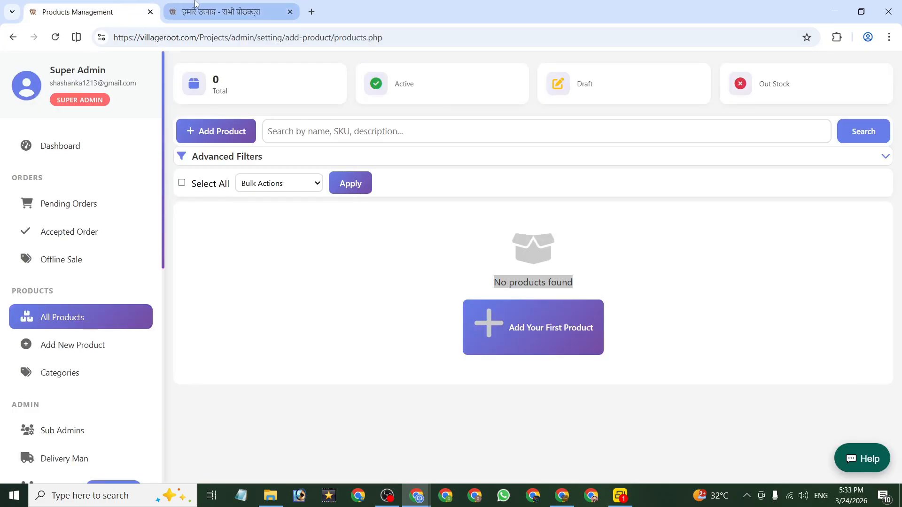
click(178, 6)
click(52, 4)
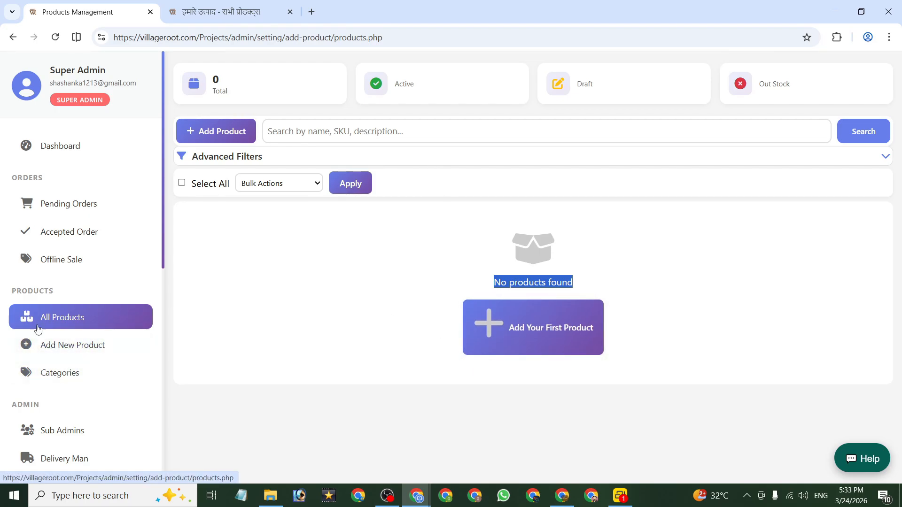
Open the Add New Product form and look through its fields, from the product name down to the attributes
click(90, 350)
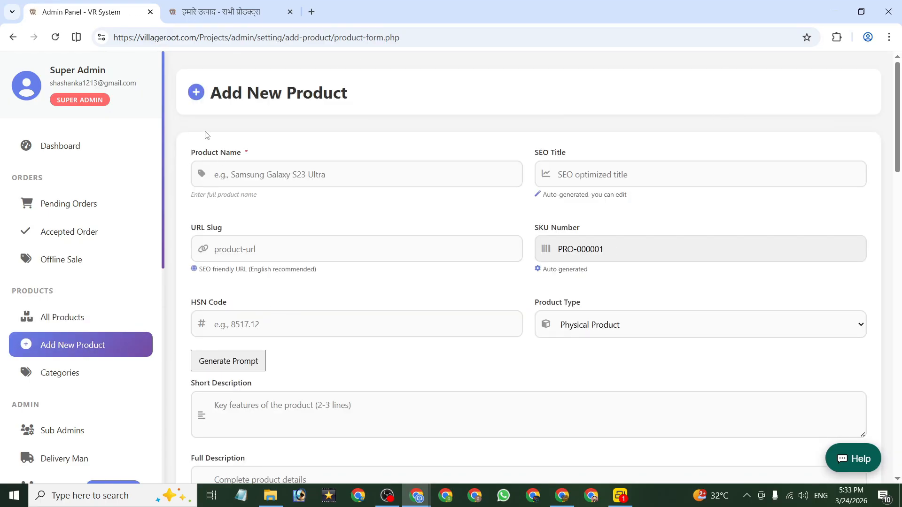
scroll(255, 182, down, 8)
scroll(255, 182, down, 15)
scroll(261, 268, up, 20)
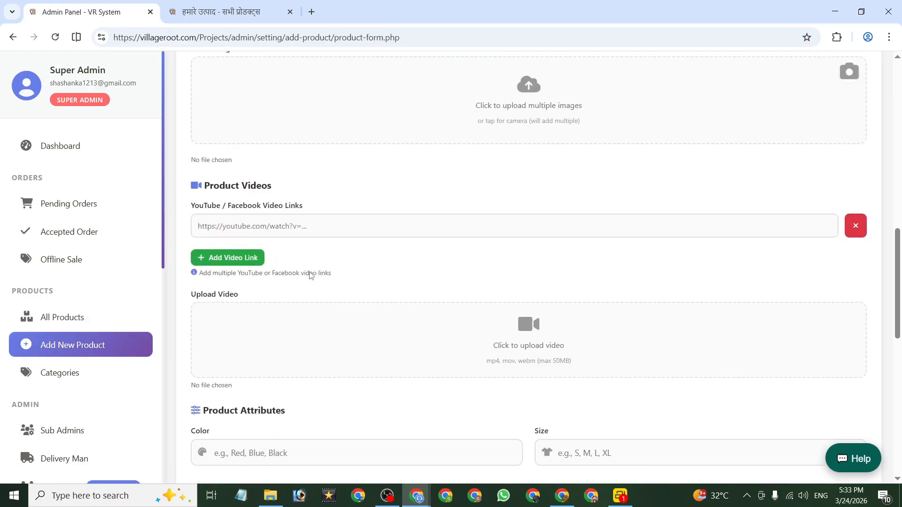
scroll(321, 257, up, 2)
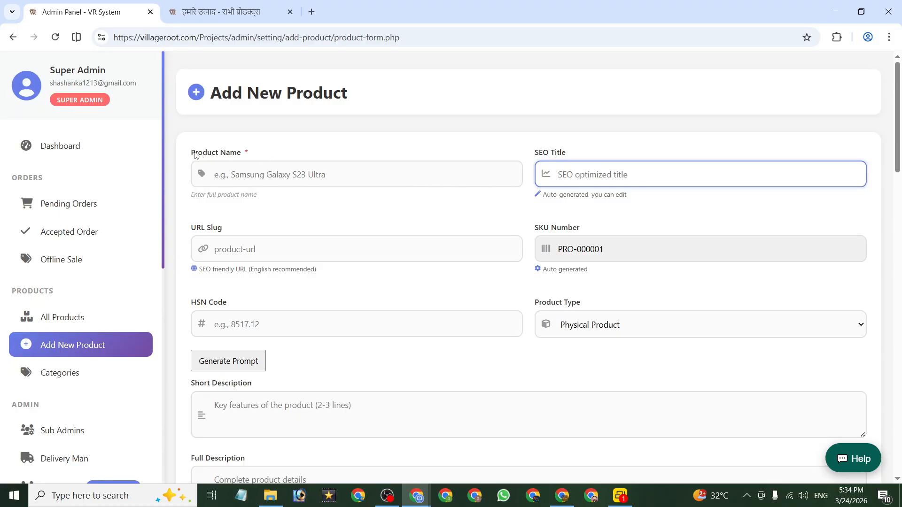
click(192, 155)
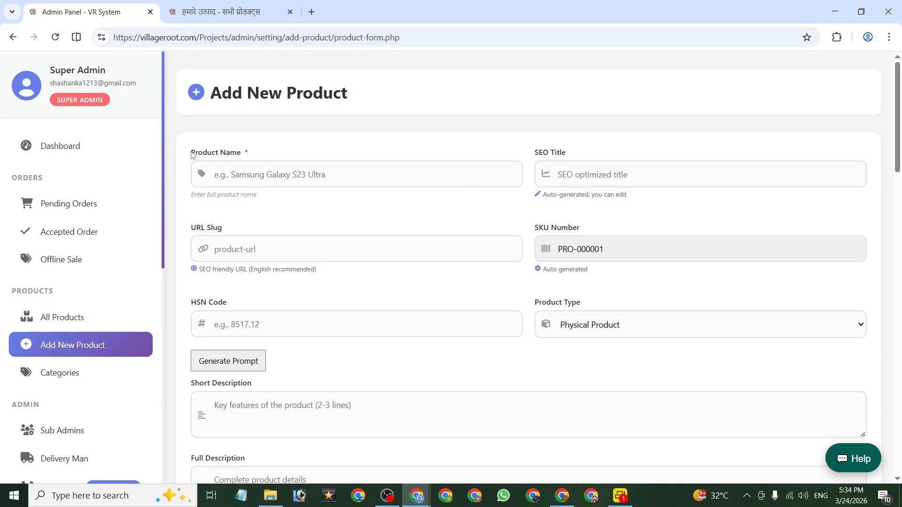
click(247, 176)
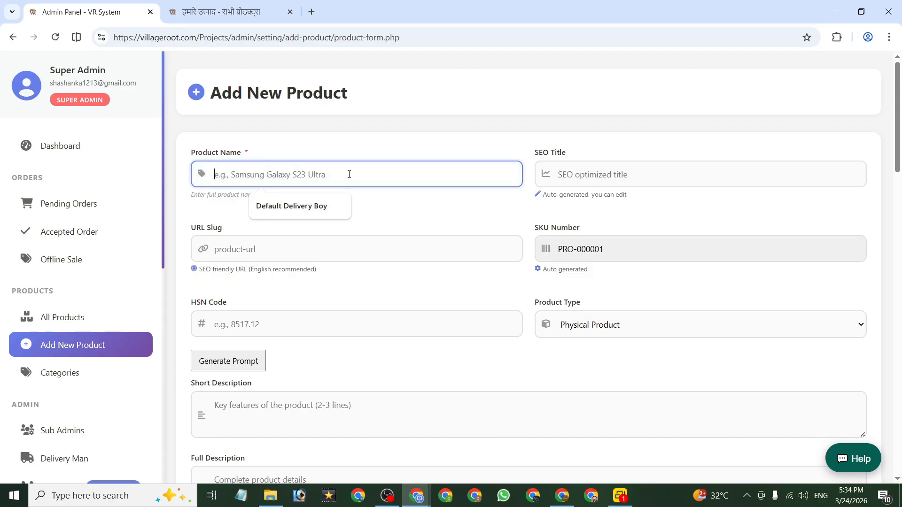
click(338, 304)
Enter "BRINTON 65W Thunder Power Super Fast Charger with Type-C Cable | Supports Super VOOC, Warp, Dash, Dart & Turbo Charging" in the product prompt generator
scroll(319, 300, down, 3)
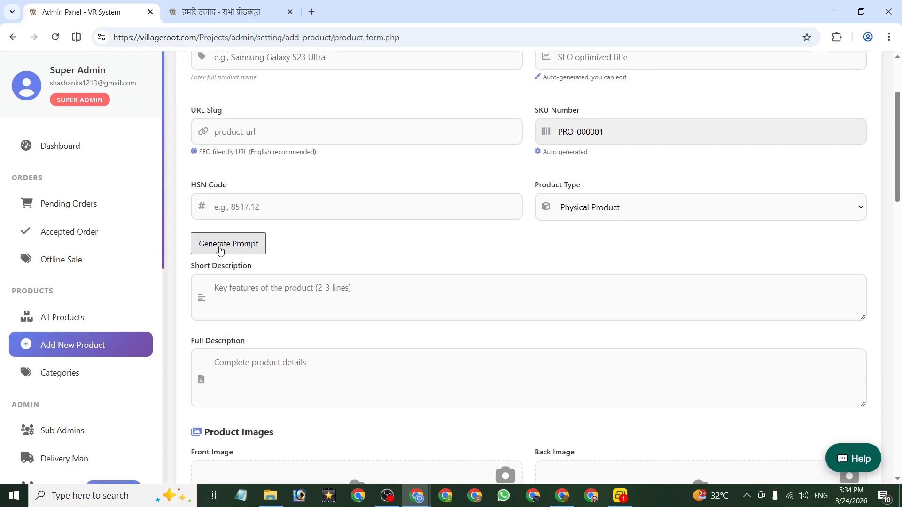
click(241, 249)
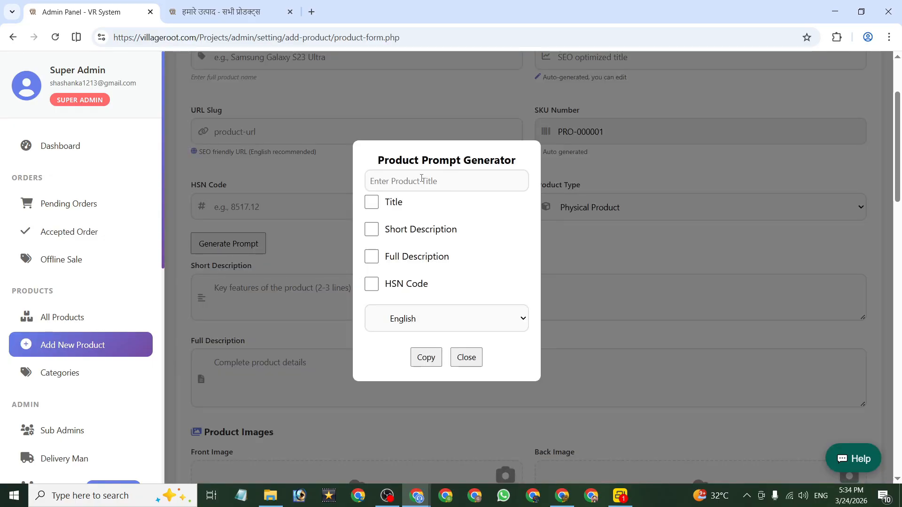
click(421, 179)
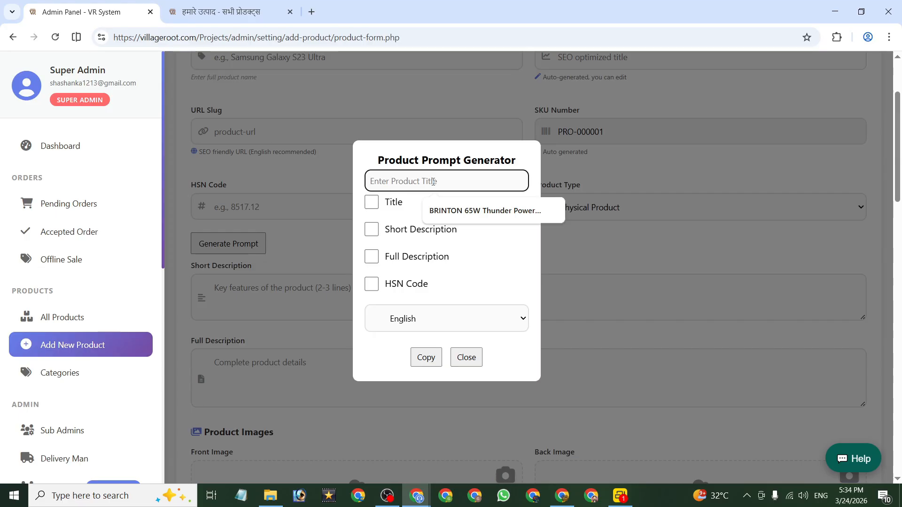
click(440, 211)
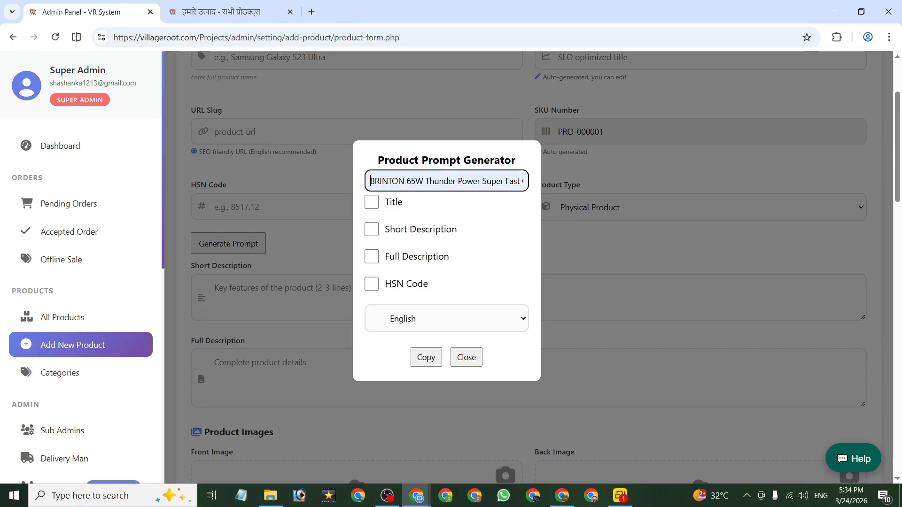
drag(370, 182, 528, 180)
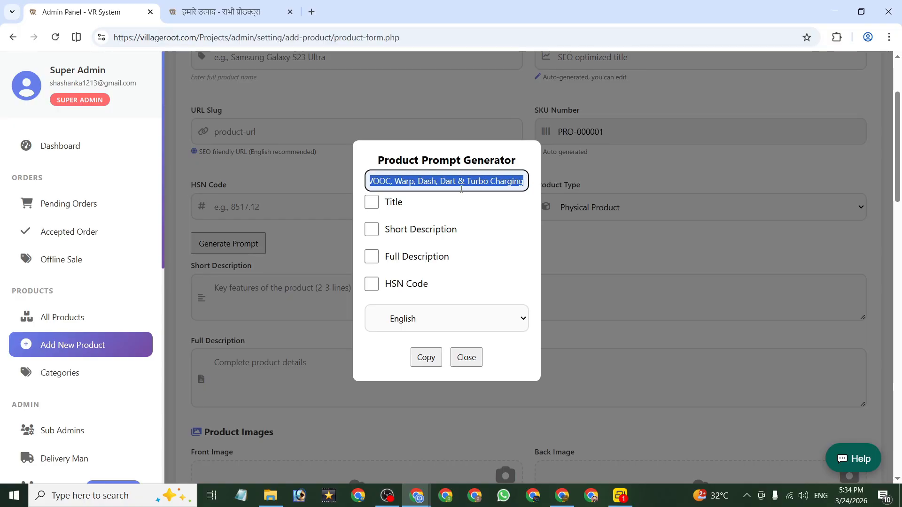
drag(409, 180, 527, 183)
click(450, 183)
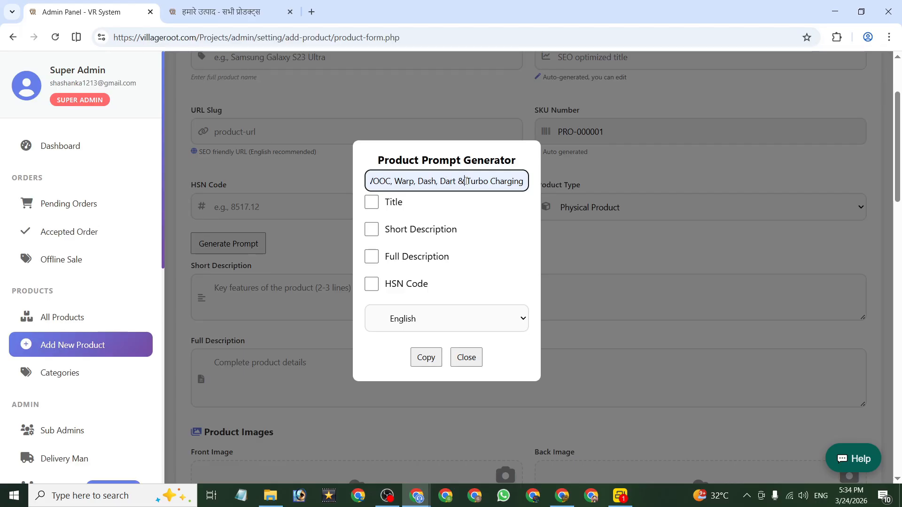
drag(440, 181, 515, 181)
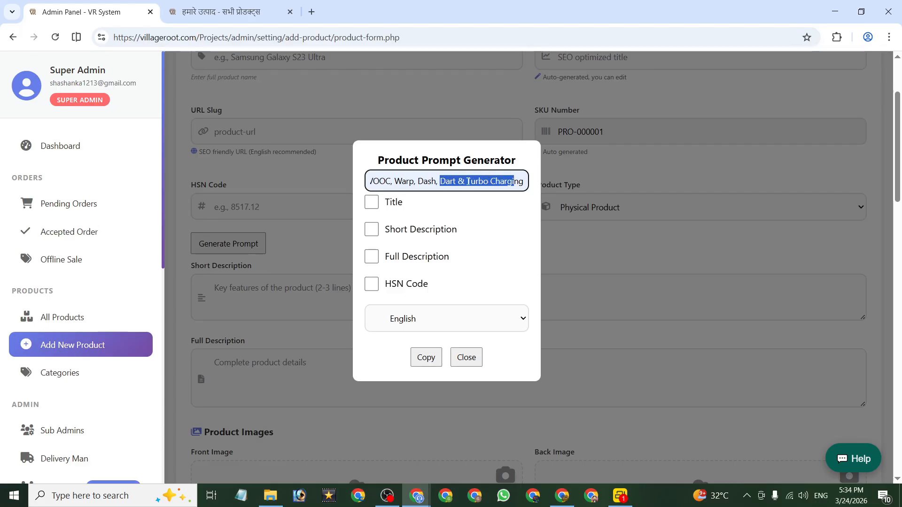
Include only the Title option in the English prompt and copy the generated prompt
click(404, 198)
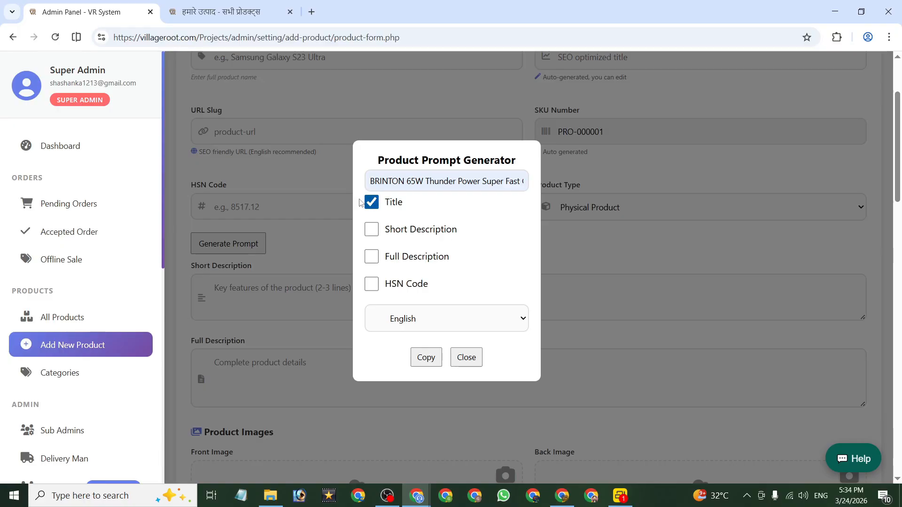
click(427, 356)
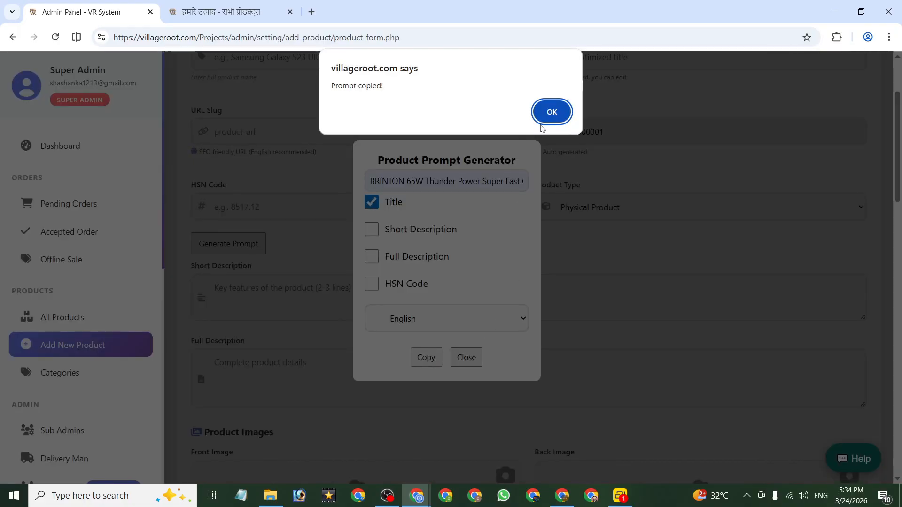
click(552, 113)
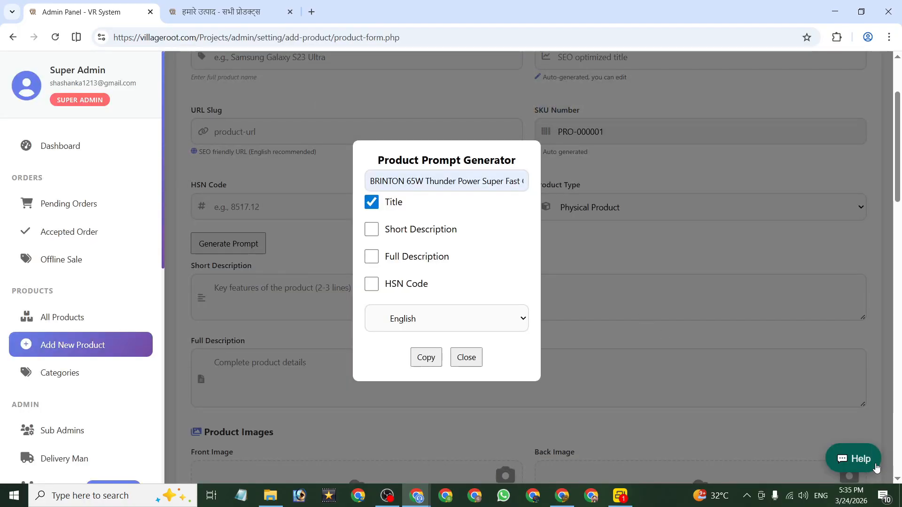
Open the AI Chat Assistant and send it the copied prompt asking for an attractive product title
click(853, 463)
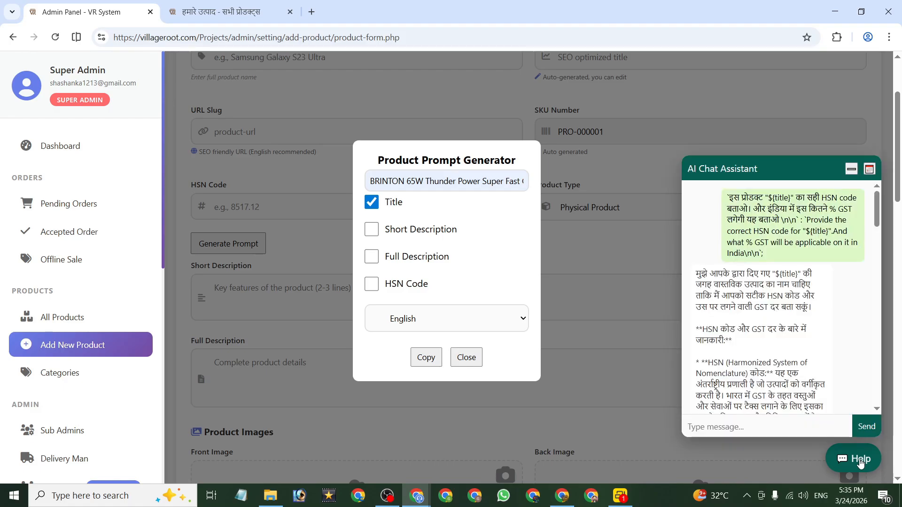
scroll(748, 408, down, 15)
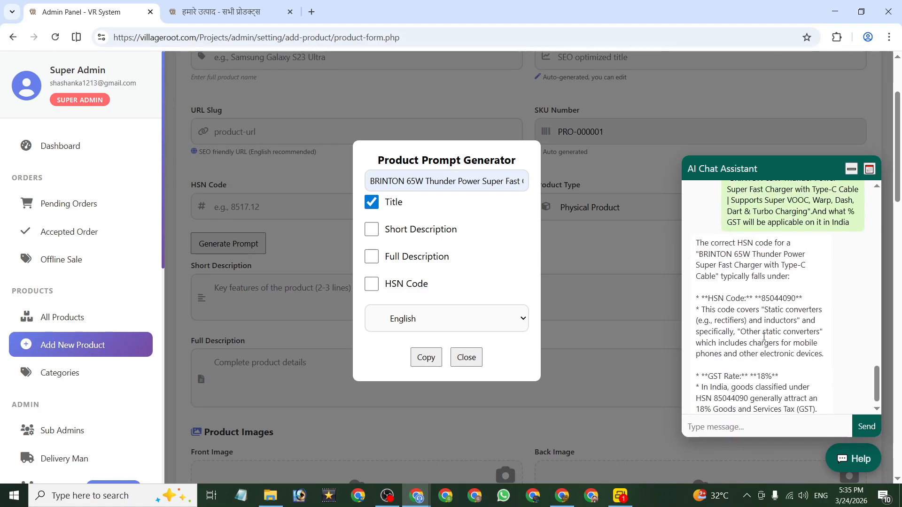
click(722, 430)
key(ctrl+v)
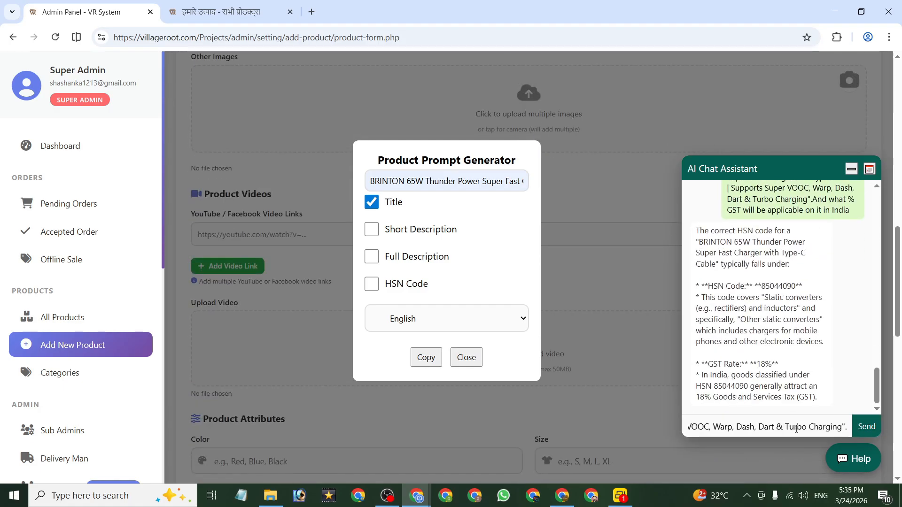
click(867, 427)
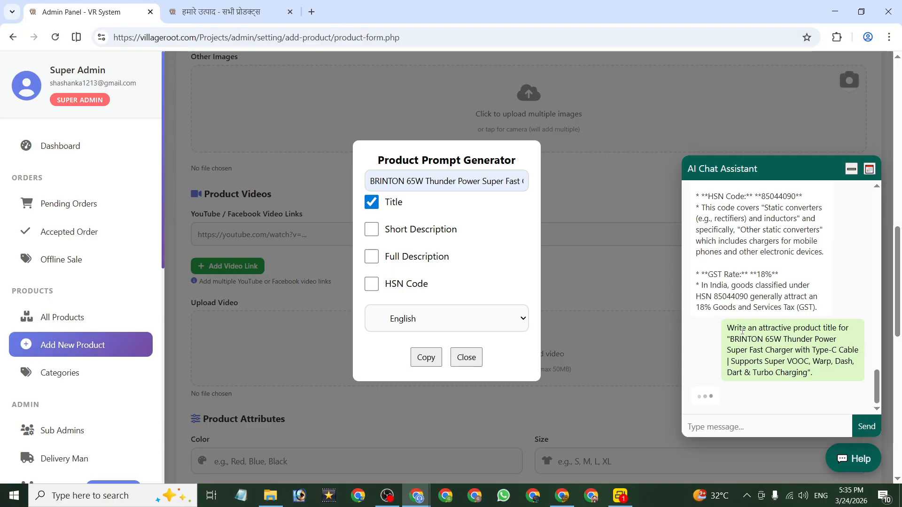
Read through the AI Chat Assistant's reply and compare the suggested title options for the charger
scroll(797, 301, up, 3)
scroll(796, 302, up, 2)
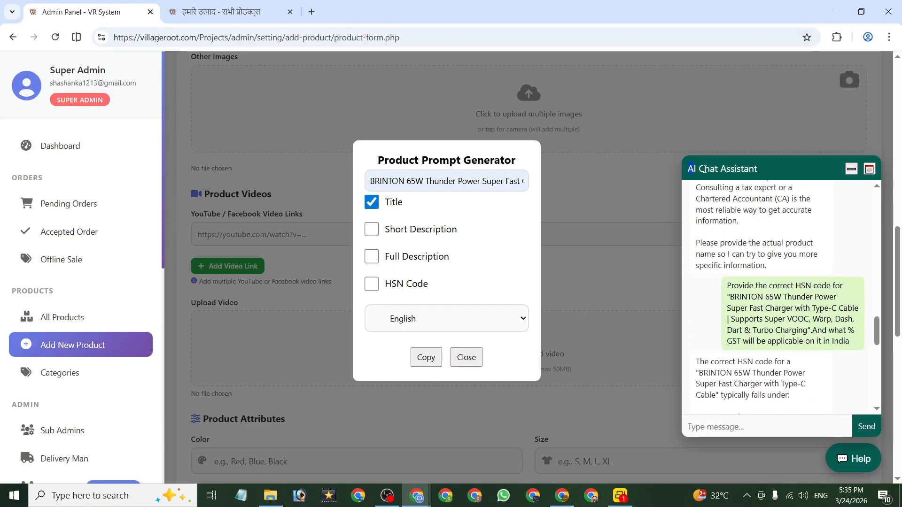
drag(705, 169, 763, 178)
scroll(729, 231, down, 2)
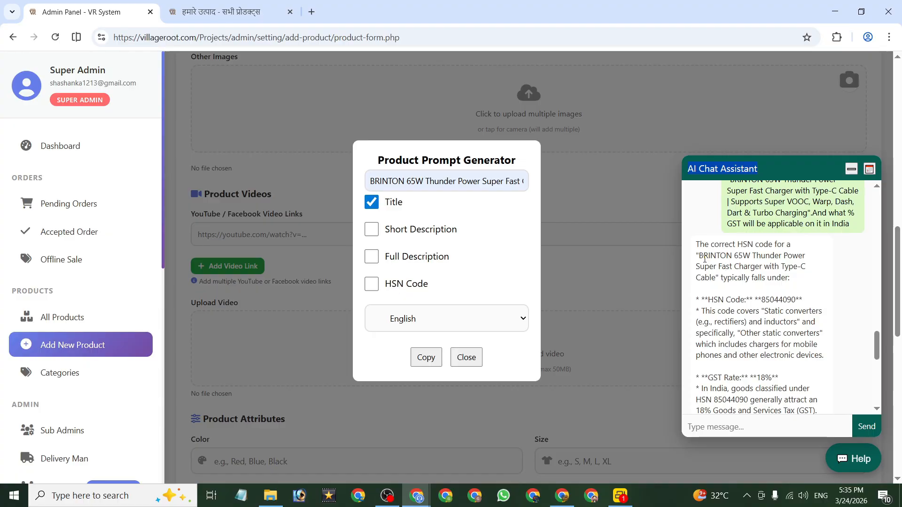
scroll(705, 263, down, 3)
scroll(705, 282, up, 1)
scroll(705, 295, down, 4)
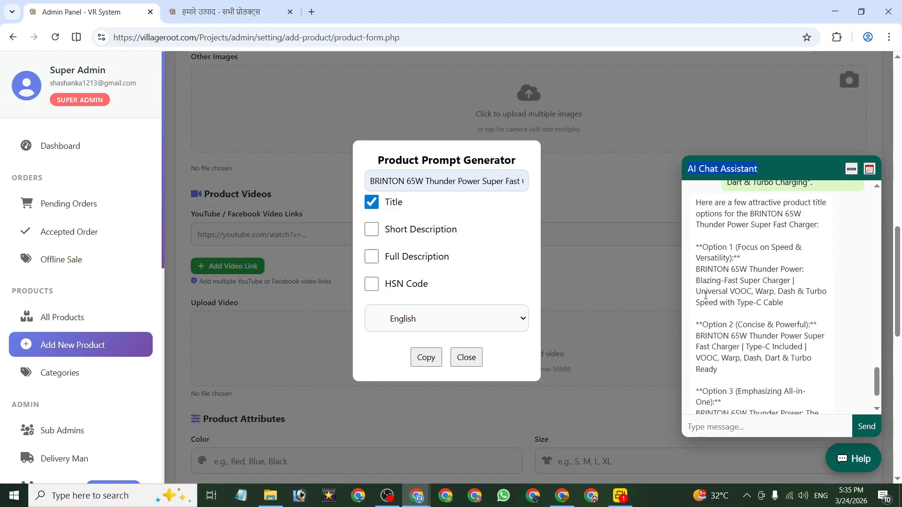
scroll(705, 295, up, 1)
drag(696, 261, 730, 257)
scroll(722, 273, down, 1)
drag(703, 324, 721, 327)
scroll(721, 327, down, 1)
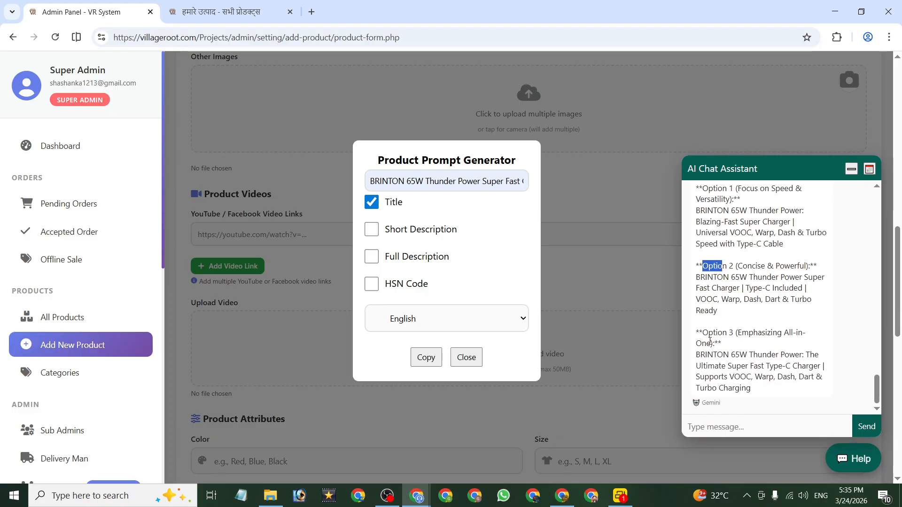
scroll(726, 316, up, 2)
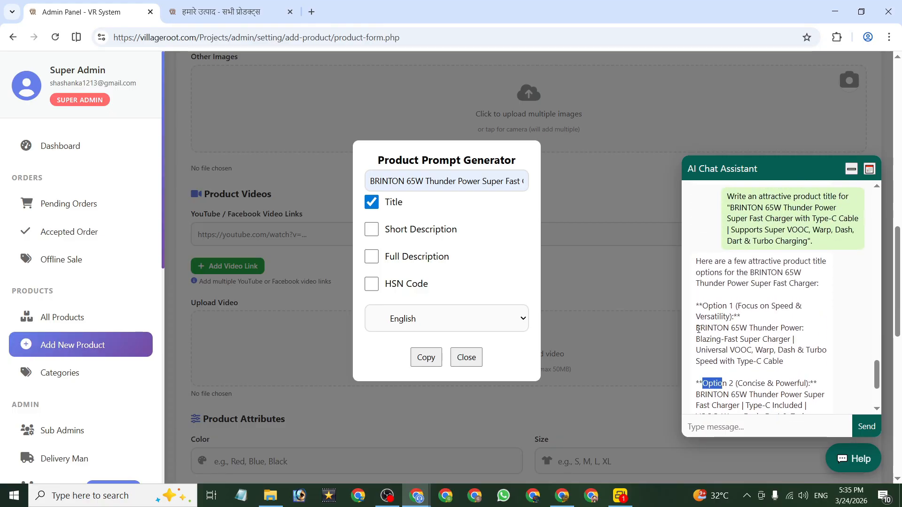
Copy the assistant's Option 1 title, starting "BRINTON 65W Thunder Power: Blazing-Fast Super Charger", into the Product Name field after closing the prompt generator
drag(699, 329, 789, 364)
key(ctrl+c)
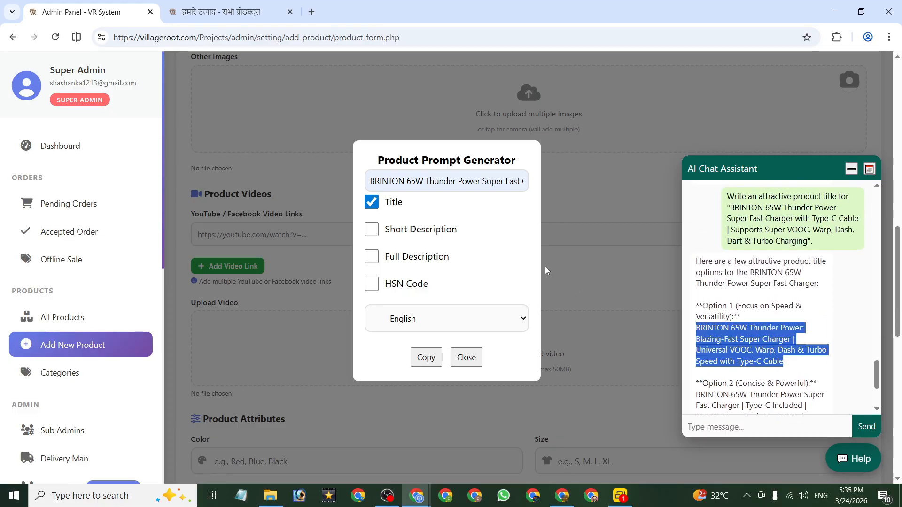
click(470, 357)
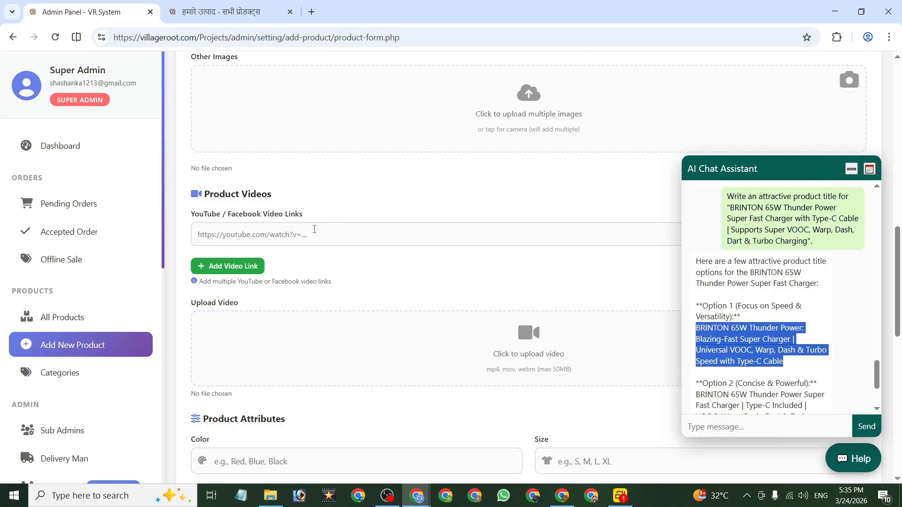
scroll(296, 202, up, 15)
drag(190, 161, 243, 153)
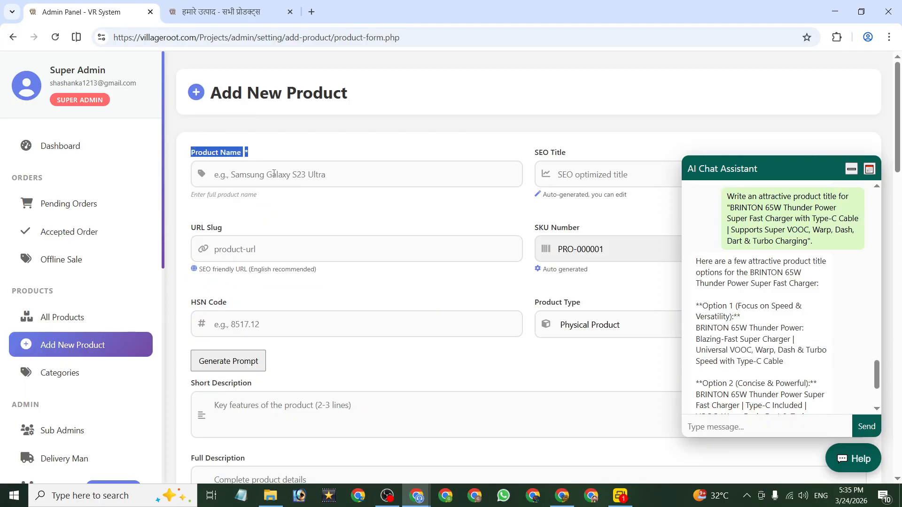
click(246, 153)
key(ctrl+v)
Minimise the chat assistant and examine the SEO Title, URL Slug, SKU Number and HSN Code fields of the product form
scroll(291, 249, down, 1)
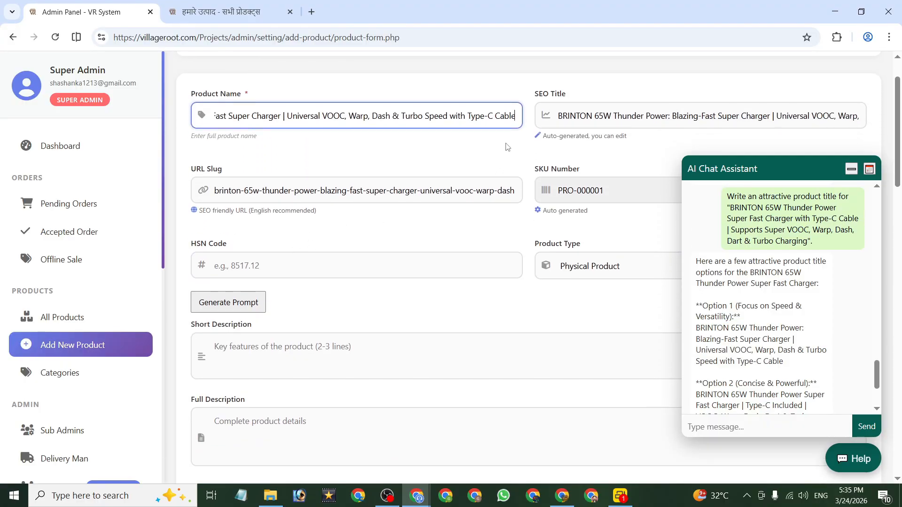
drag(537, 95, 596, 103)
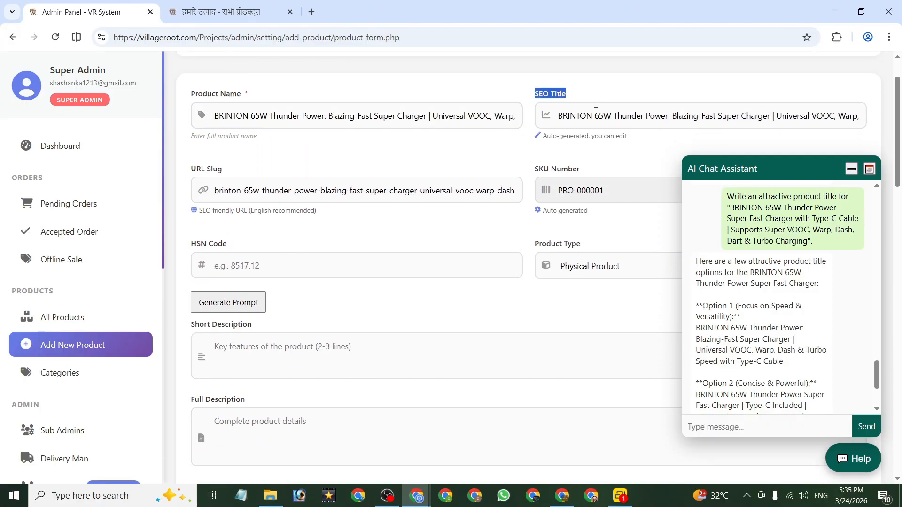
click(852, 170)
scroll(640, 262, up, 1)
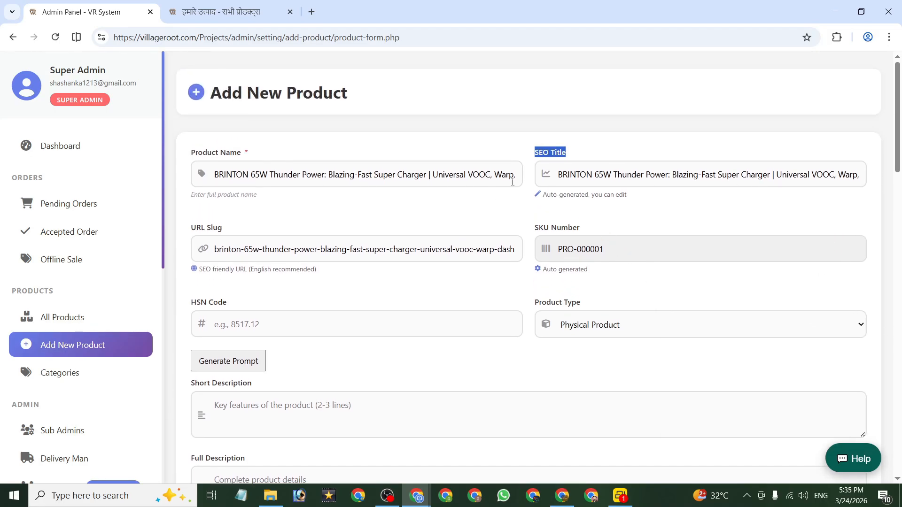
drag(523, 149, 586, 157)
drag(193, 233, 237, 234)
drag(228, 175, 517, 175)
drag(409, 249, 534, 250)
click(330, 251)
drag(314, 249, 535, 258)
click(183, 231)
drag(183, 231, 223, 231)
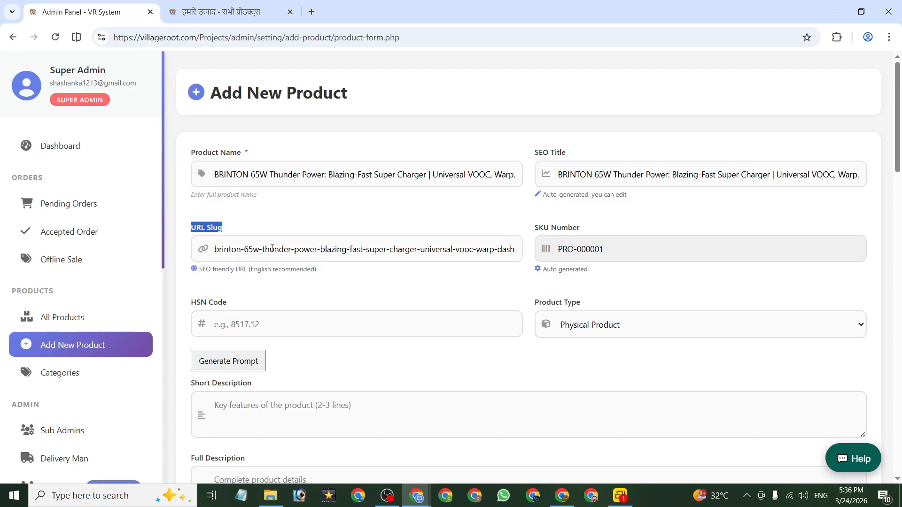
drag(292, 249, 510, 252)
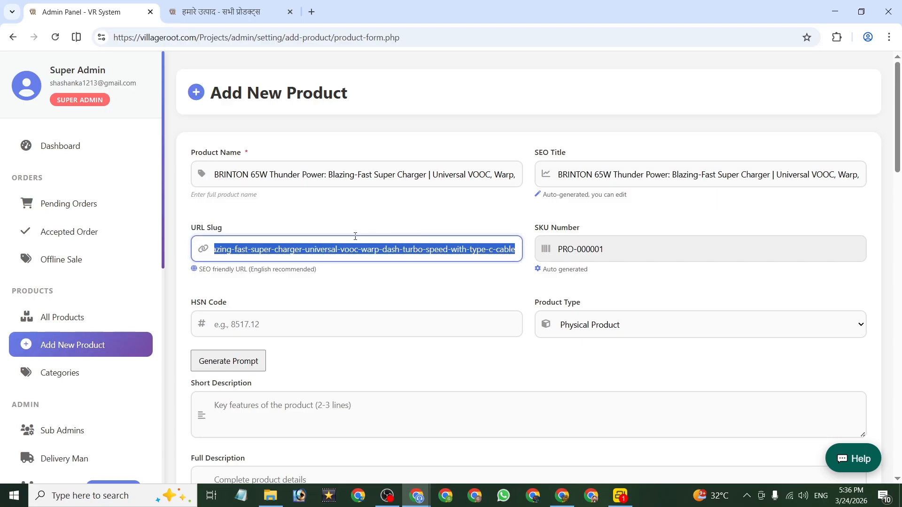
drag(328, 250, 497, 275)
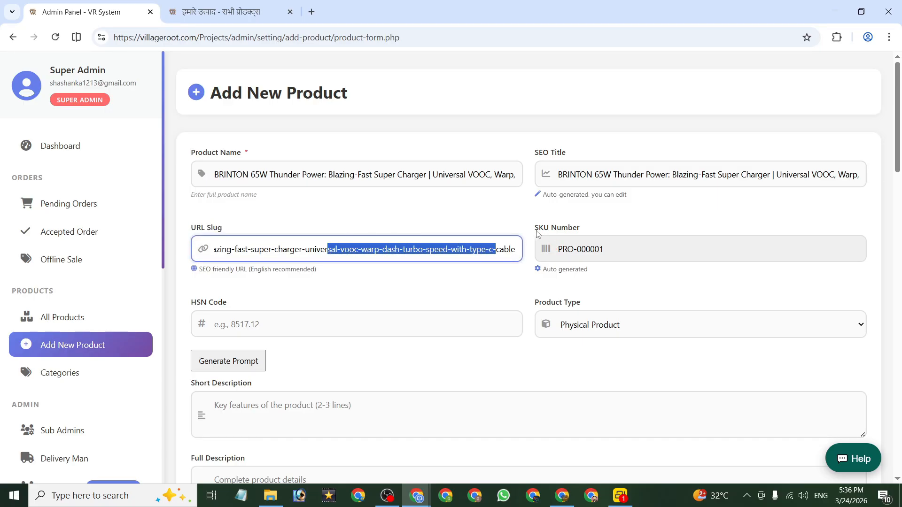
drag(537, 231, 613, 229)
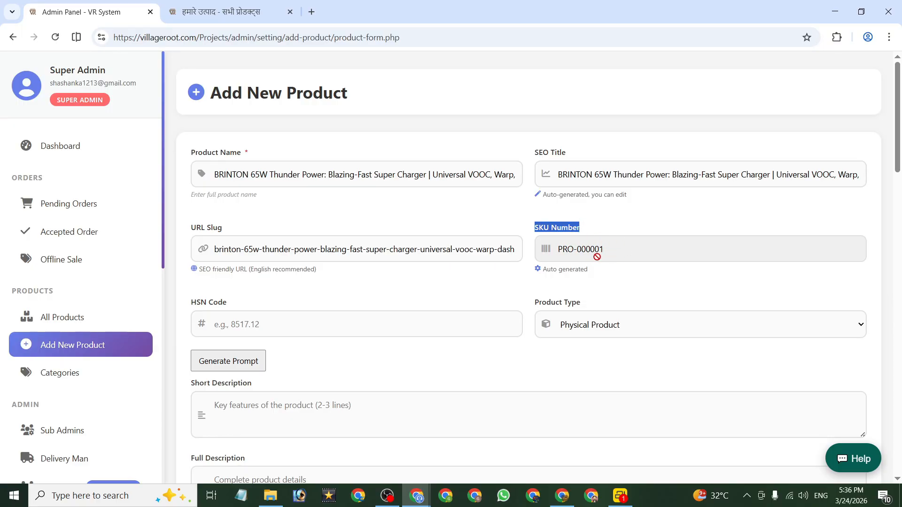
scroll(283, 284, down, 1)
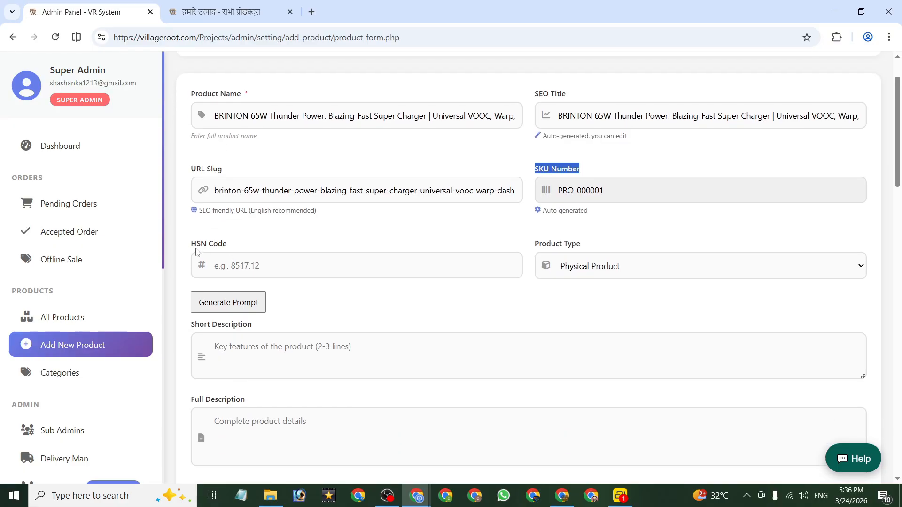
drag(193, 244, 250, 242)
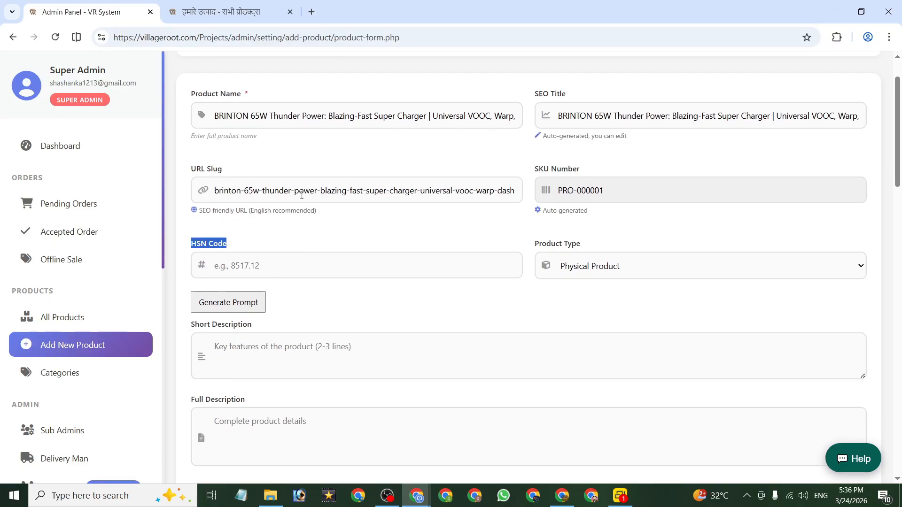
Copy the full Product Name and use it to replace the product name in the prompt generator
scroll(259, 181, up, 1)
drag(222, 174, 519, 174)
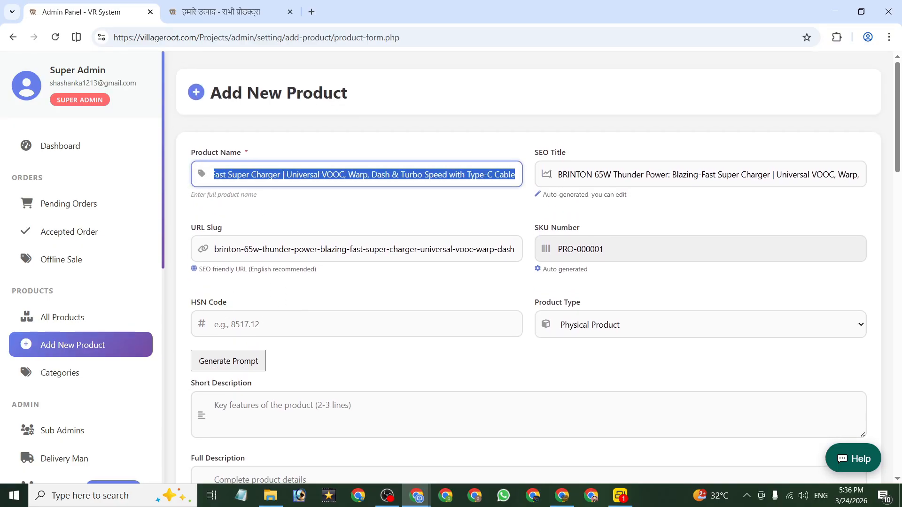
click(335, 170)
key(ctrl+a)
click(242, 363)
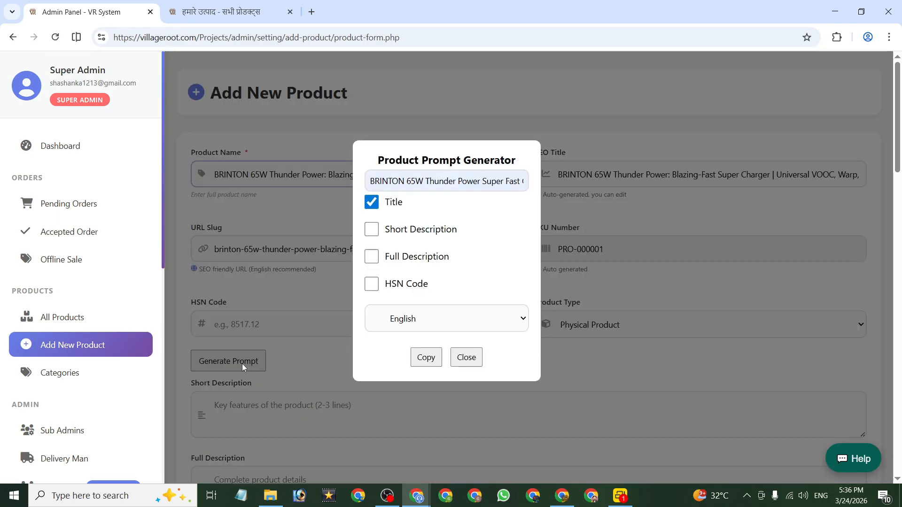
click(412, 185)
key(ctrl+a)
key(ctrl+v)
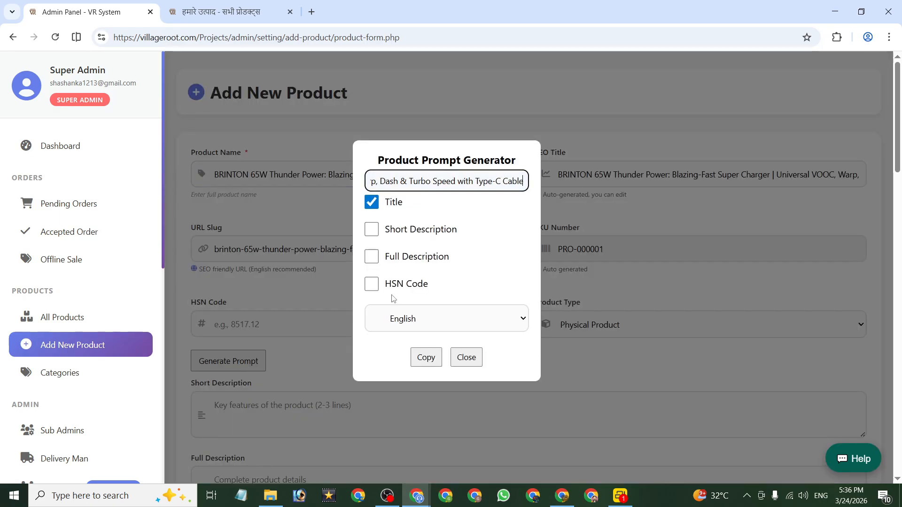
Set the prompt generator to request only the HSN Code in English and copy the generated prompt
click(374, 286)
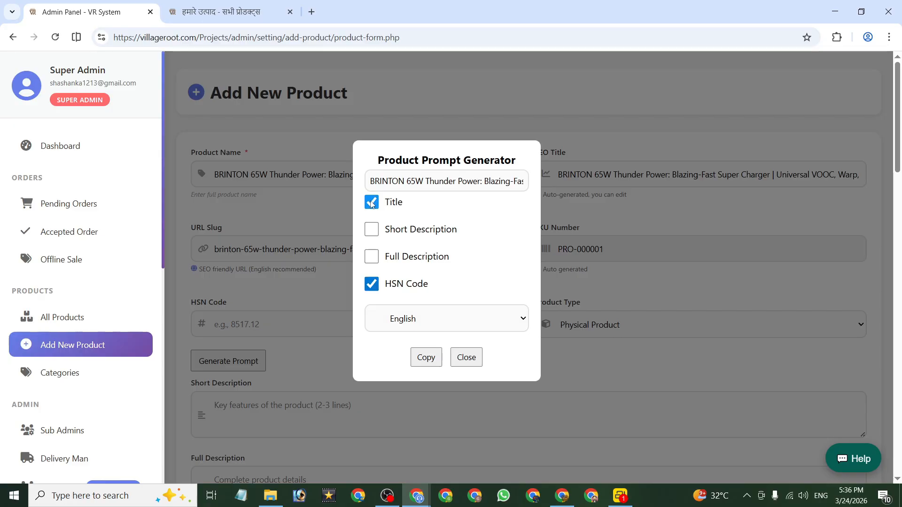
click(385, 204)
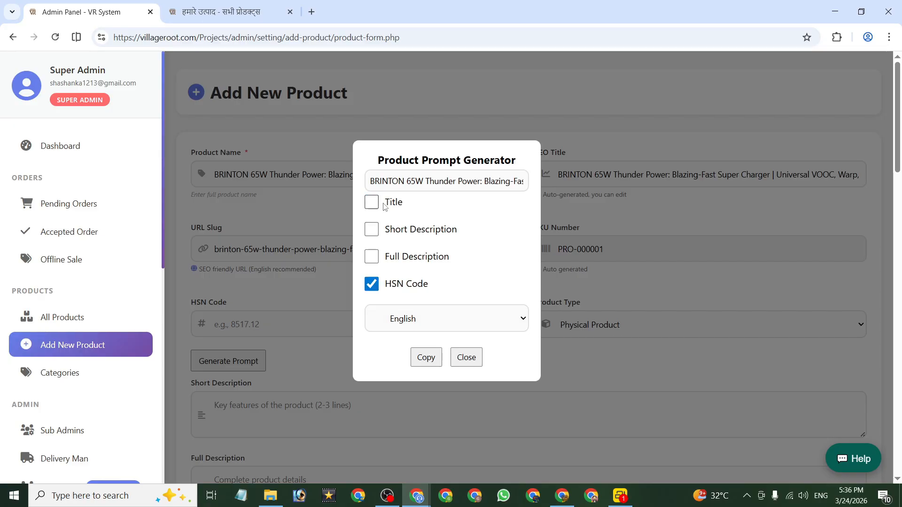
click(372, 283)
click(372, 284)
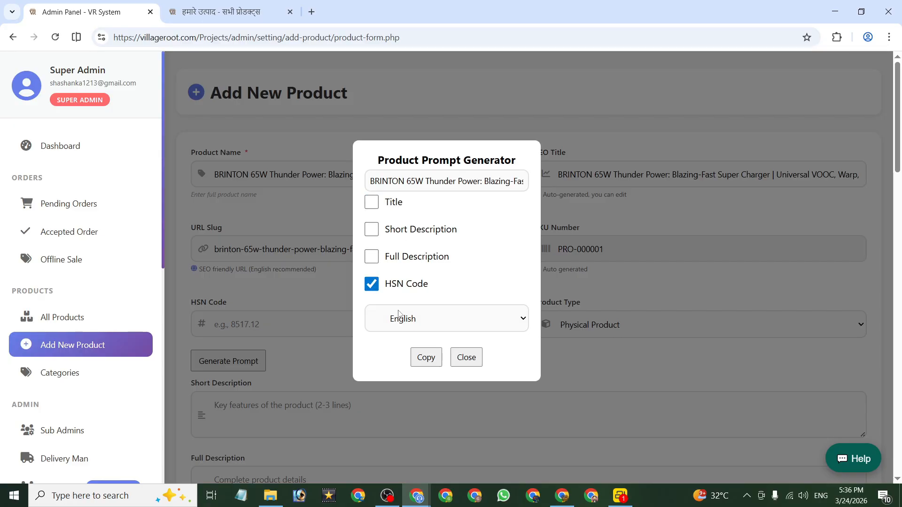
click(427, 364)
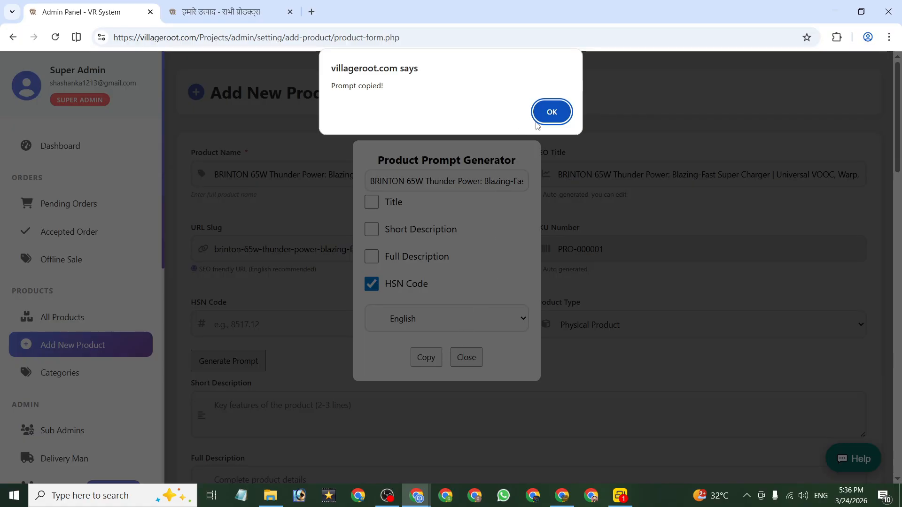
click(553, 118)
Open the AI Chat Assistant and send it the copied prompt asking for the HSN code and applicable GST rate
click(855, 463)
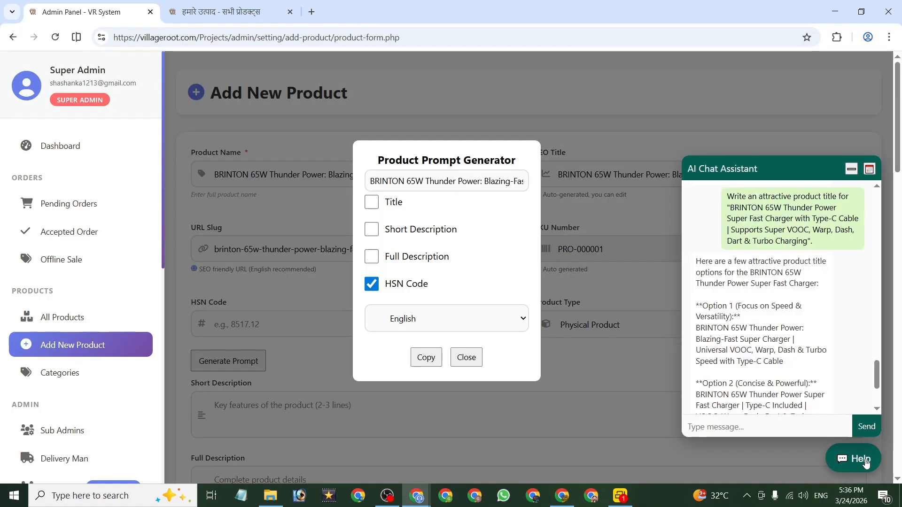
key(ctrl+v)
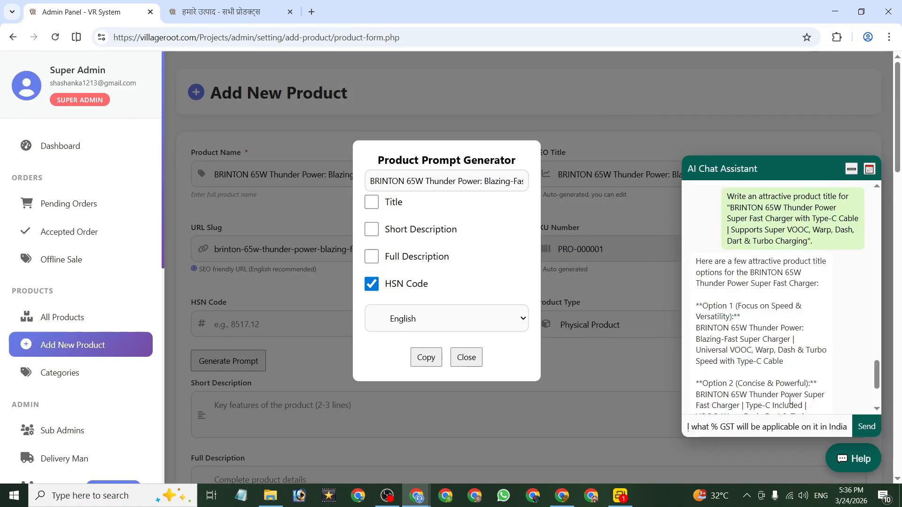
click(861, 428)
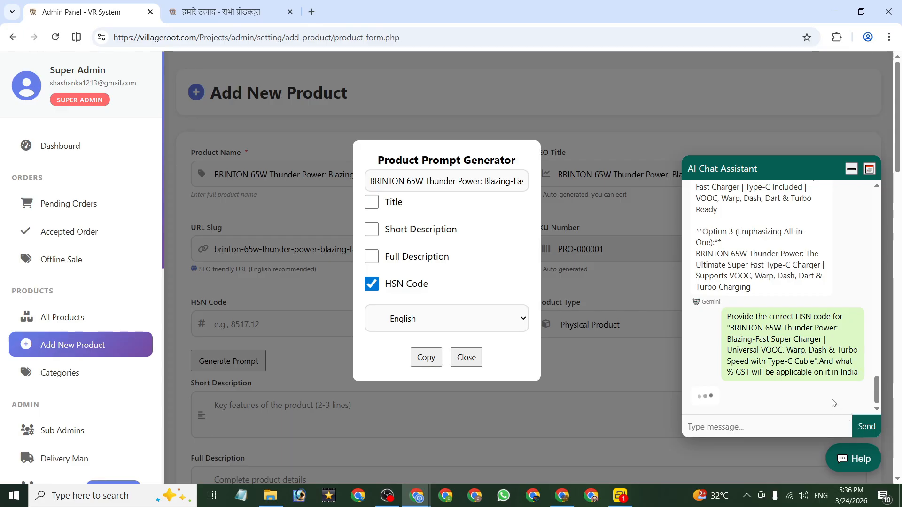
Copy the HSN code 8504.40.90 from the assistant's reply into the HSN Code field after closing the prompt generator
scroll(778, 331, up, 5)
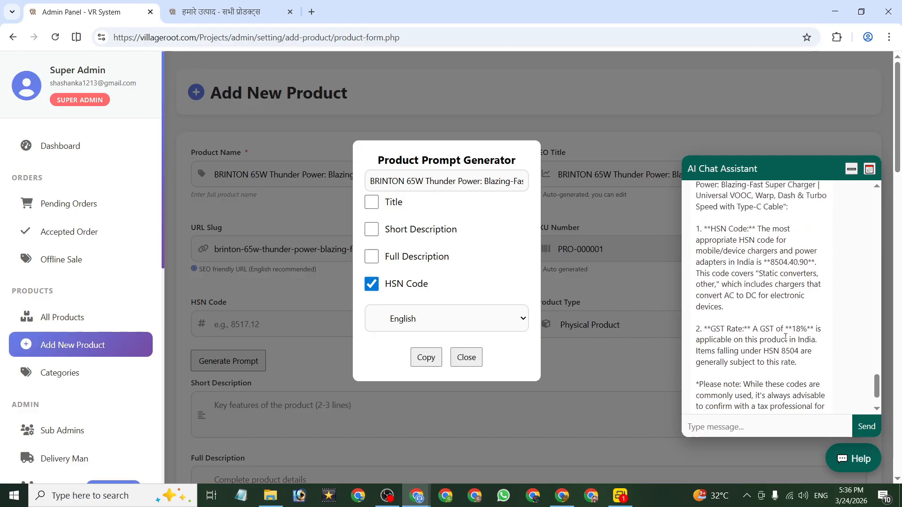
scroll(779, 332, down, 1)
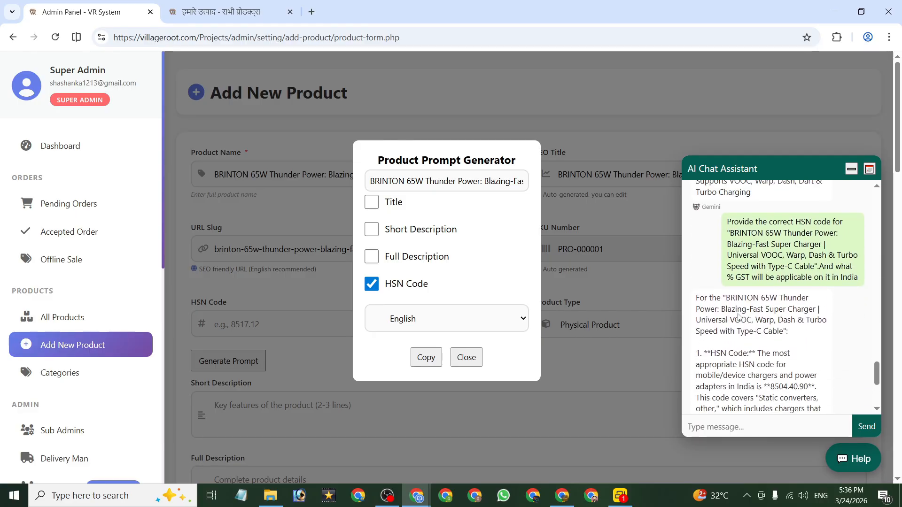
drag(718, 302, 789, 332)
scroll(790, 331, down, 1)
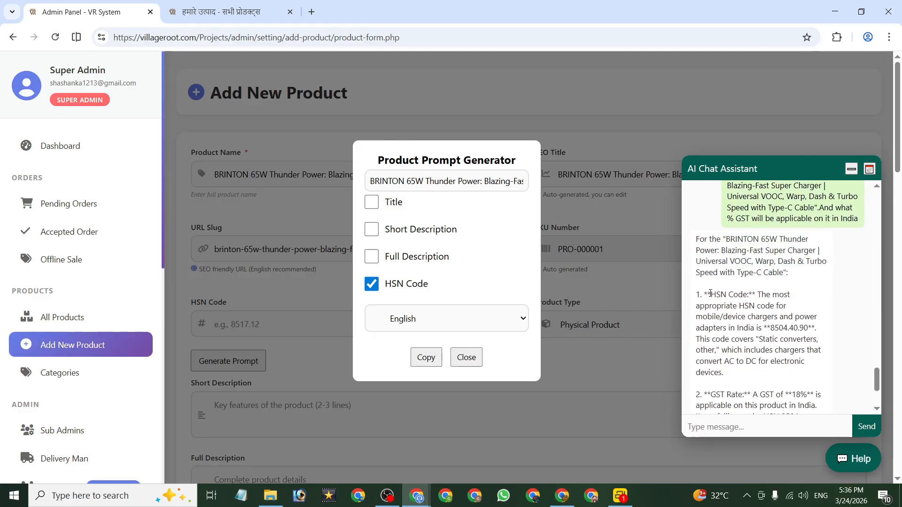
drag(710, 294, 808, 328)
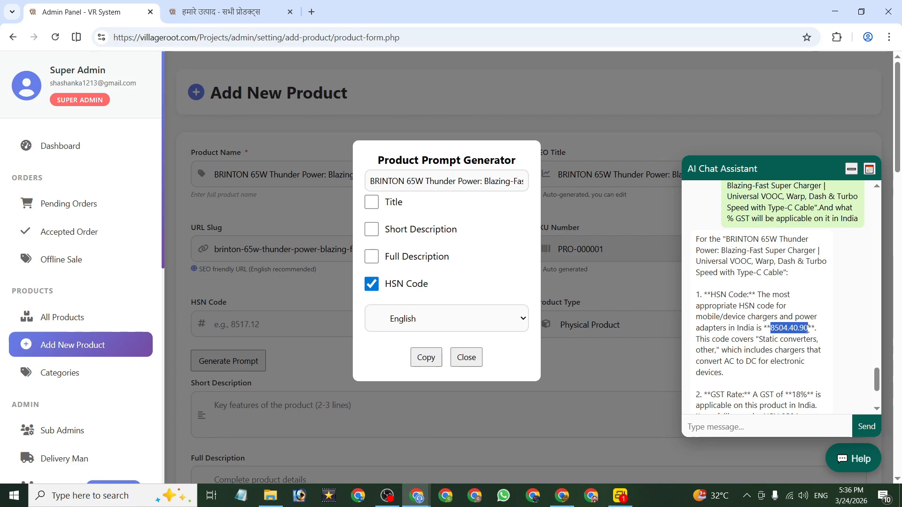
click(467, 357)
click(317, 328)
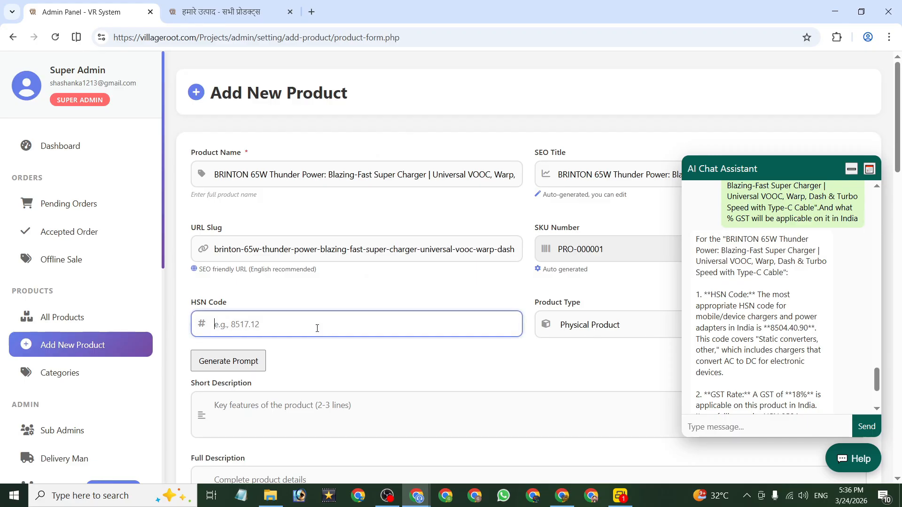
key(ctrl+v)
Check the GST rate given in the assistant's reply and minimise the chat assistant
scroll(751, 338, down, 2)
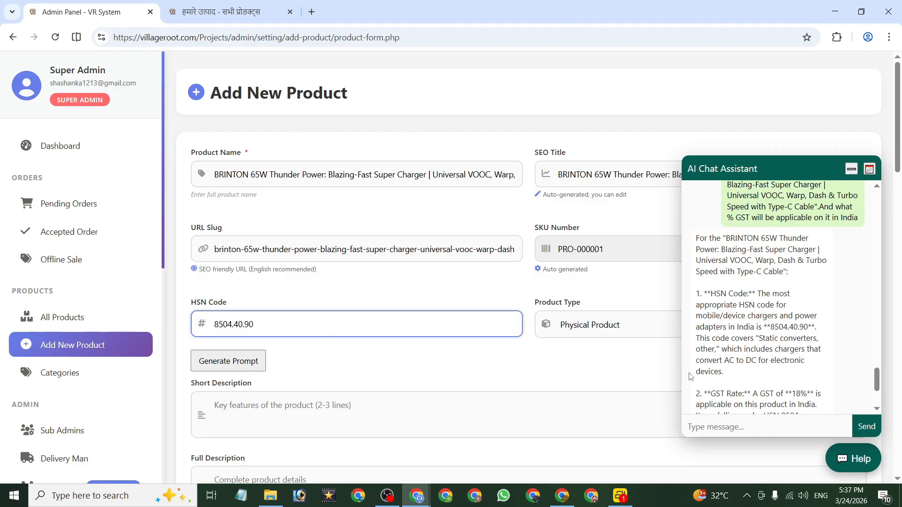
drag(731, 335, 826, 339)
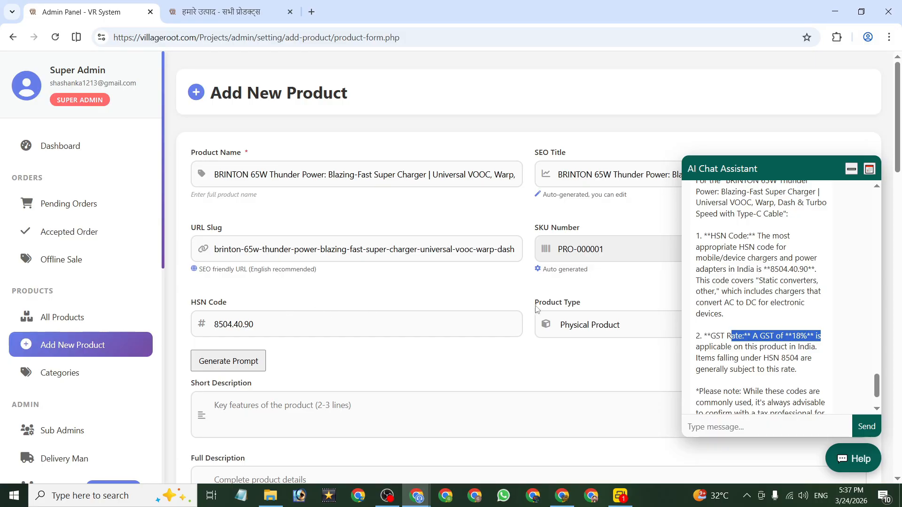
click(852, 168)
Review the form's description fields and the Product Type options, keeping Physical Product
scroll(162, 292, down, 3)
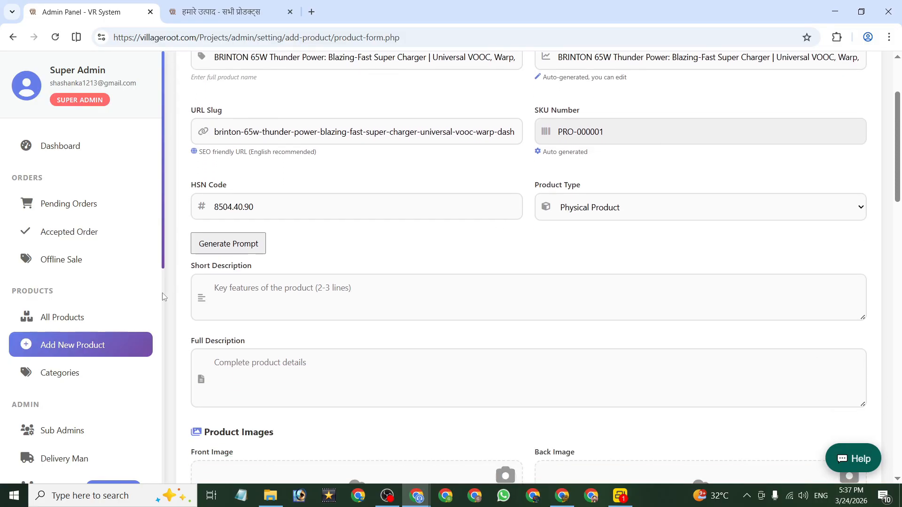
drag(196, 265, 274, 268)
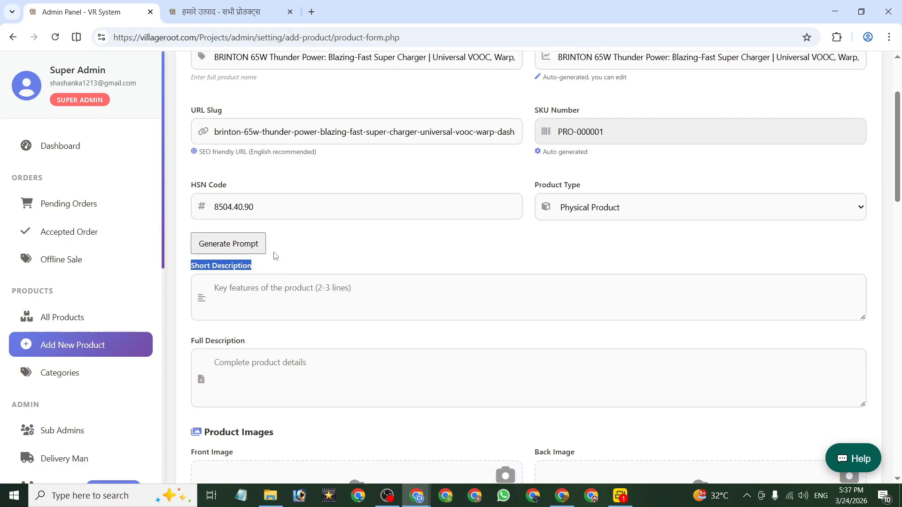
scroll(275, 254, up, 3)
drag(370, 151, 507, 234)
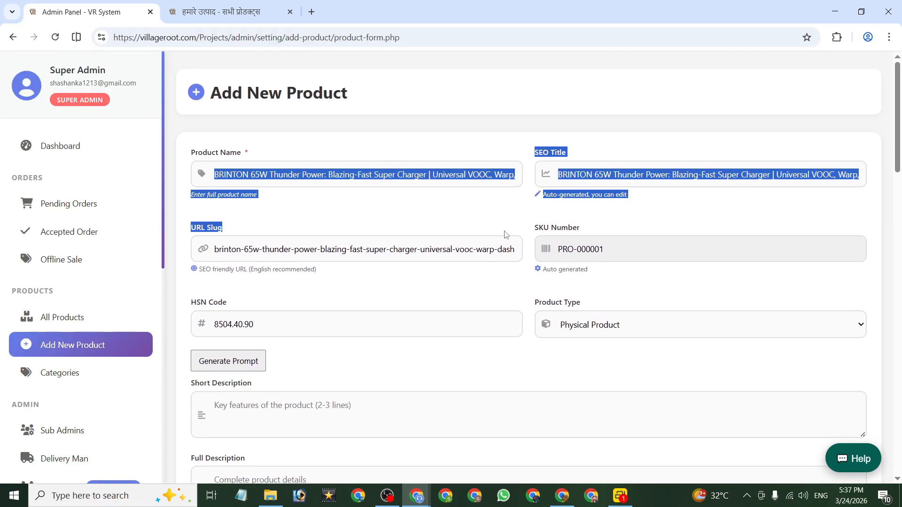
drag(529, 303, 598, 318)
click(598, 320)
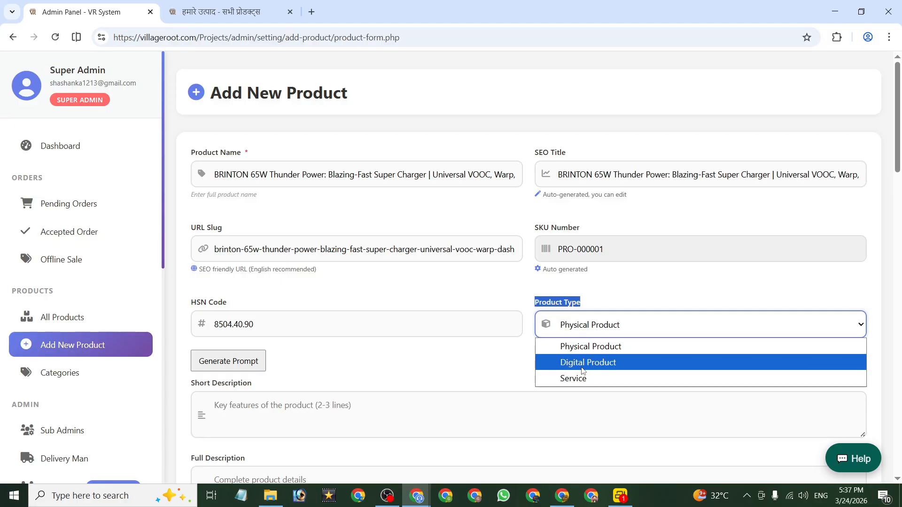
click(582, 328)
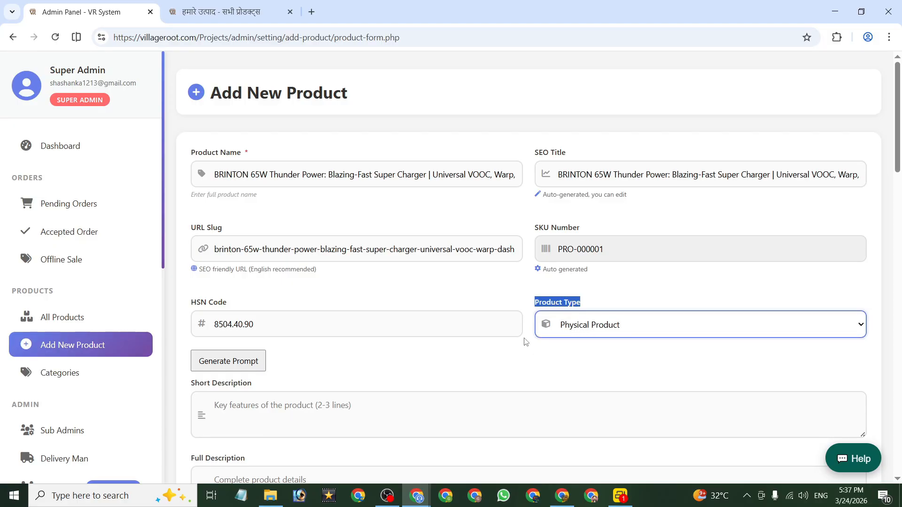
scroll(269, 273, down, 3)
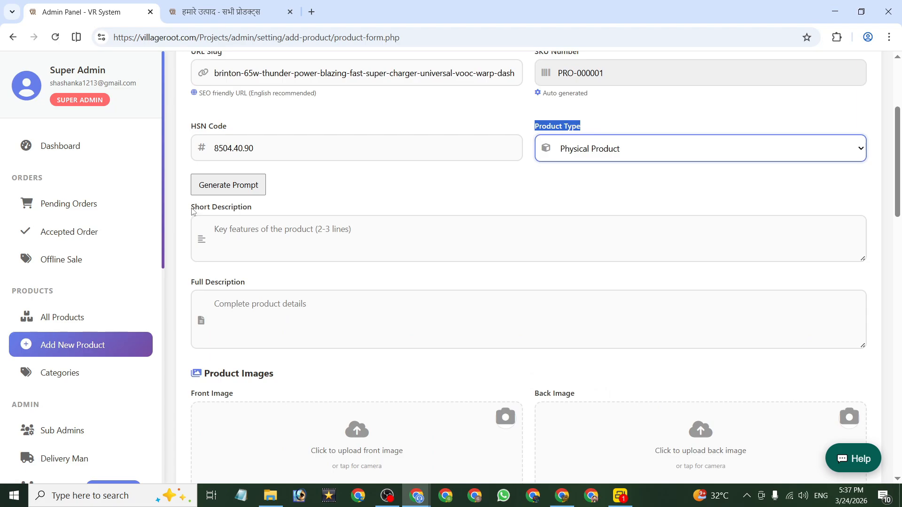
drag(191, 211, 274, 208)
click(275, 237)
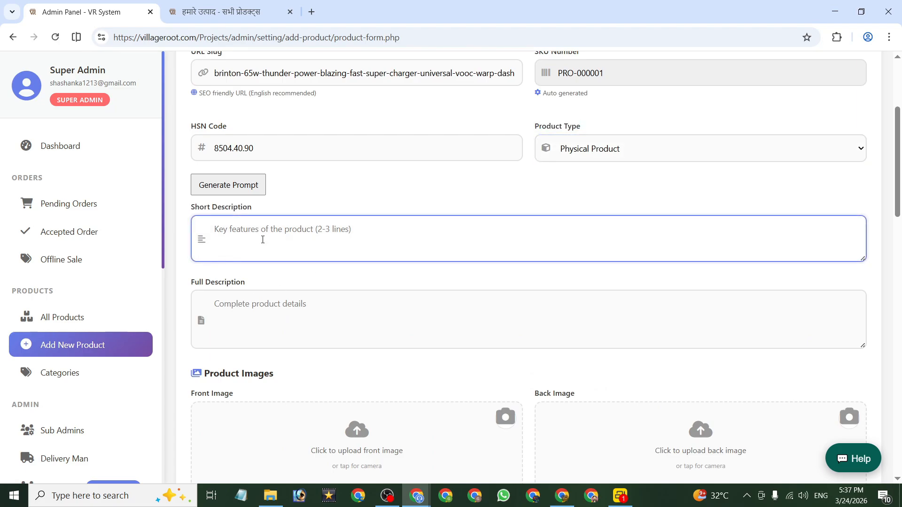
scroll(260, 237, up, 3)
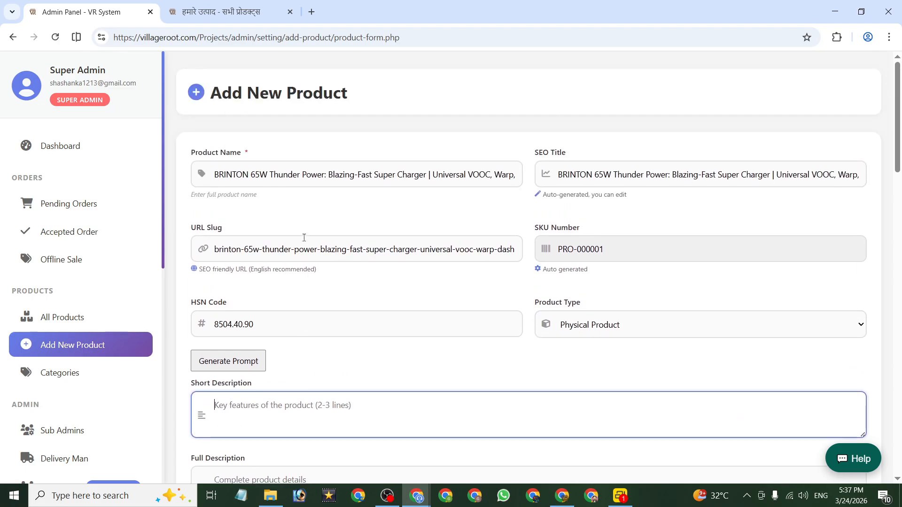
Copy the Product Name into the prompt generator again and copy a prompt for only the Short Description
triple_click(301, 175)
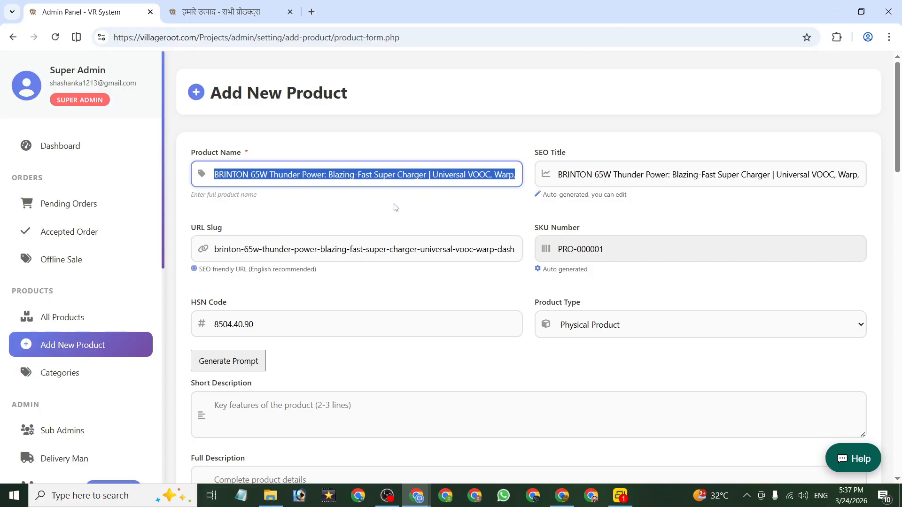
click(251, 361)
triple_click(425, 181)
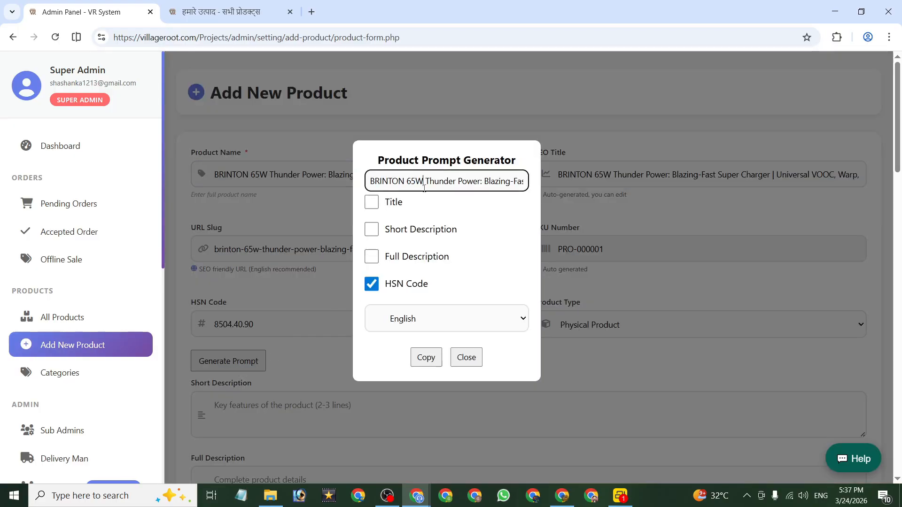
text(BRINTON 65W Thunder Power: Blazing-Fast Super Charger | Universal VOOC, Warp, Dash & Turbo Speed with Type-C Cable)
click(393, 234)
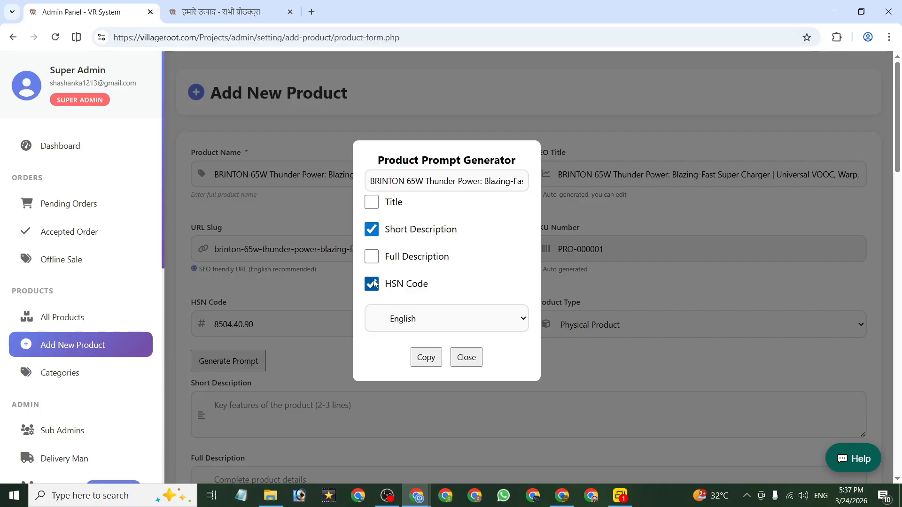
click(428, 360)
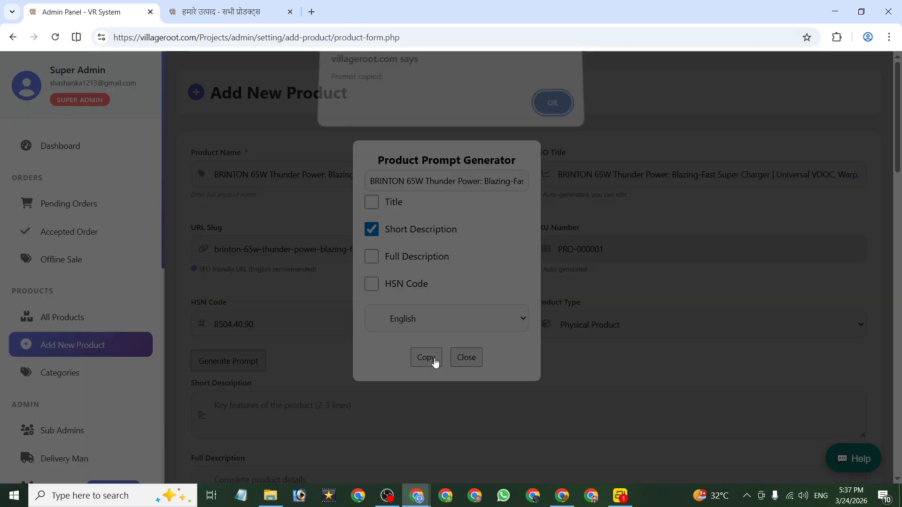
click(551, 116)
Send the AI Chat Assistant the copied prompt asking for a 150-word short description of the charger
click(858, 458)
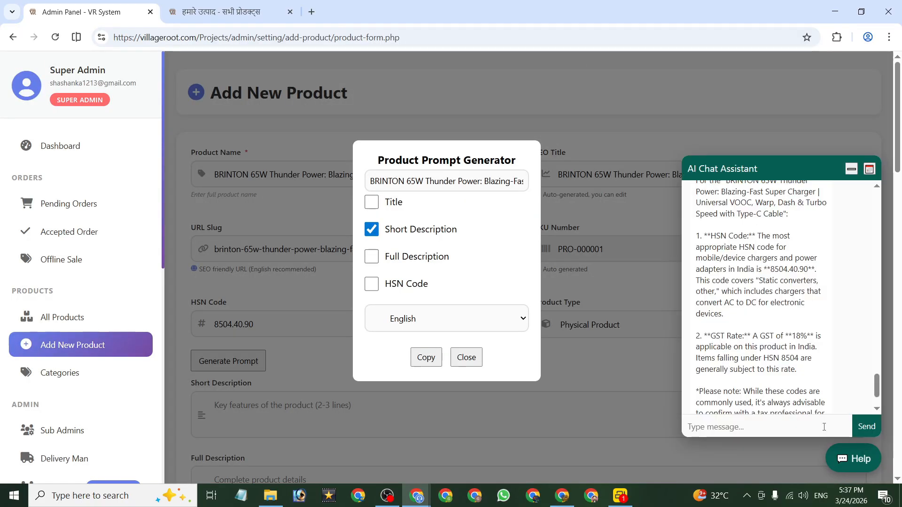
click(806, 424)
key(ctrl+v)
click(867, 427)
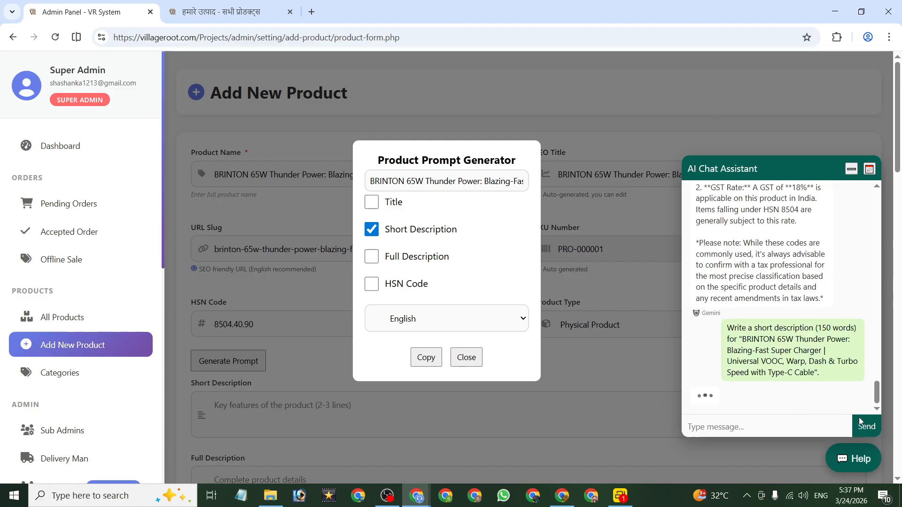
drag(815, 328, 855, 328)
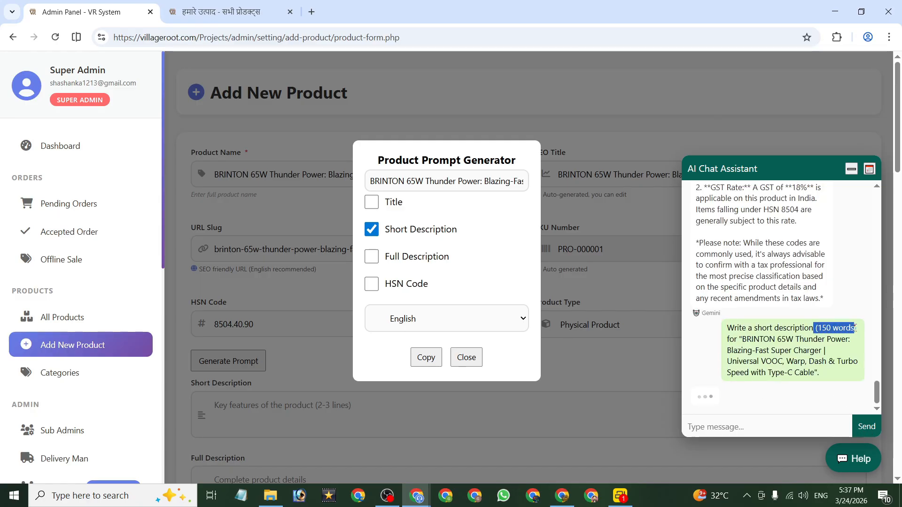
scroll(786, 333, down, 1)
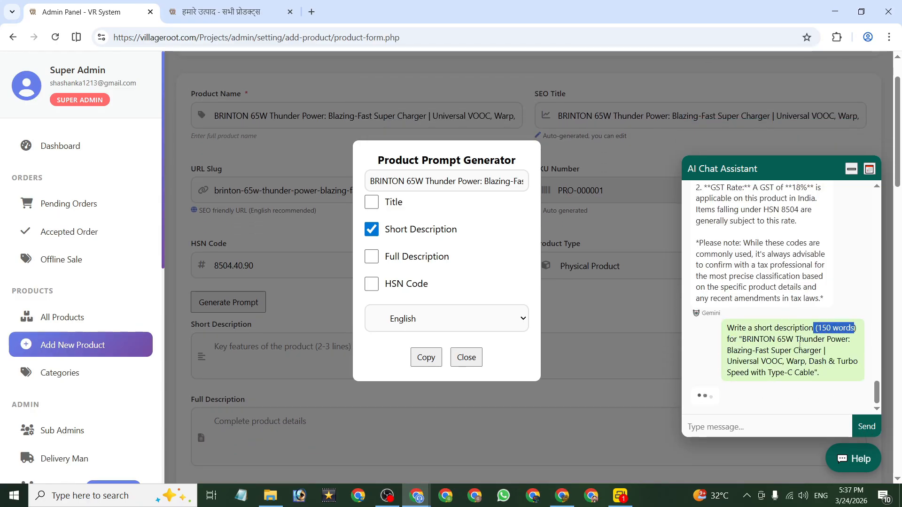
Copy the assistant's full short-description reply into the Short Description field, closing the prompt generator
scroll(742, 345, up, 2)
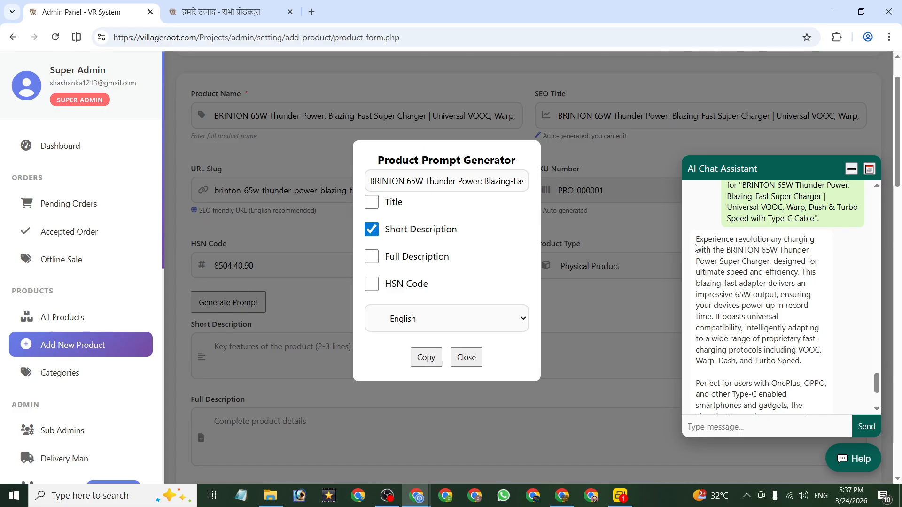
drag(696, 239, 821, 304)
scroll(734, 304, down, 1)
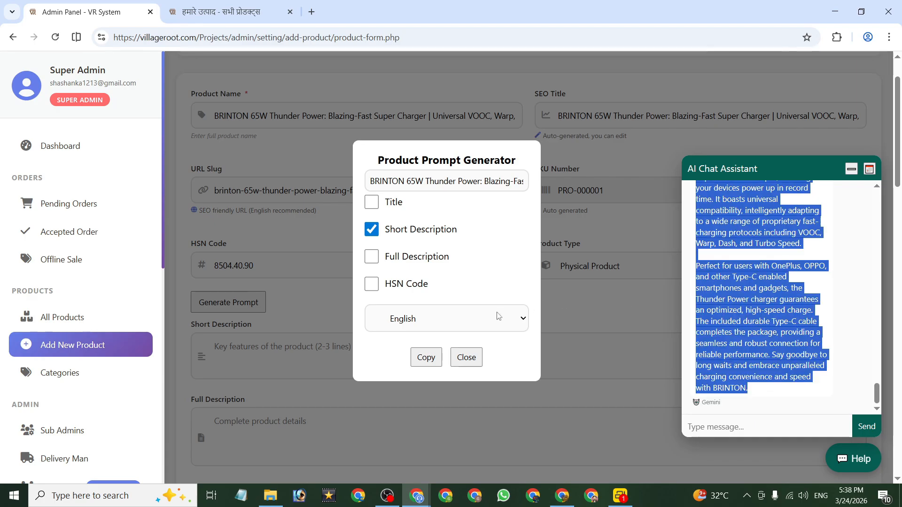
scroll(775, 328, up, 2)
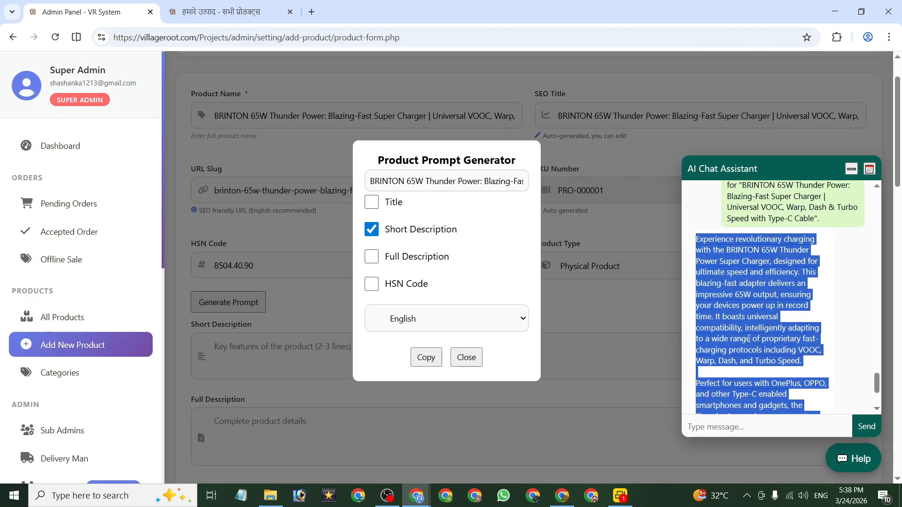
scroll(749, 339, down, 2)
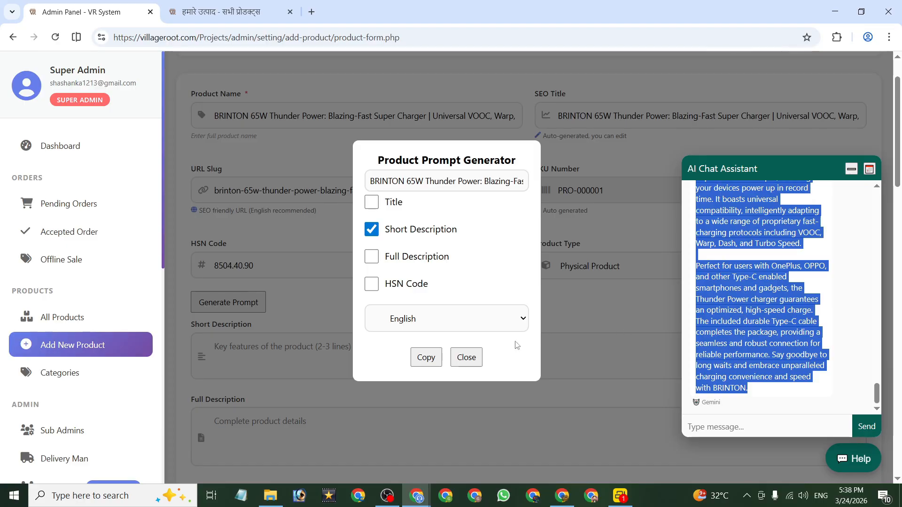
click(466, 358)
click(387, 357)
key(ctrl+v)
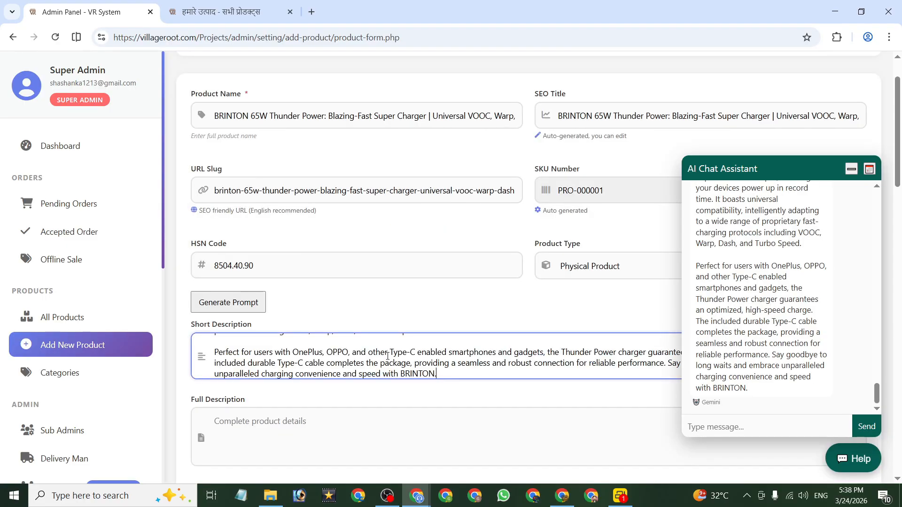
Generate and copy a prompt for only the Full Description of the charger, keeping English as the language
scroll(327, 350, down, 4)
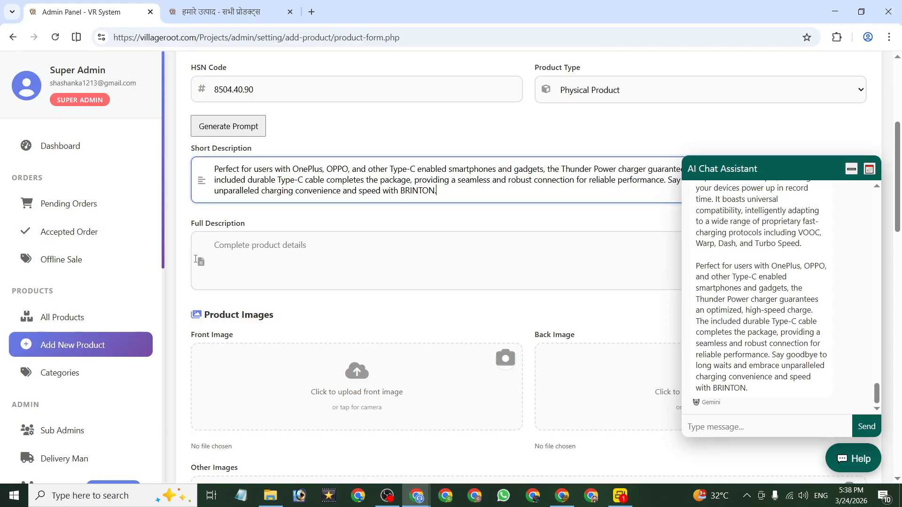
click(237, 133)
click(371, 257)
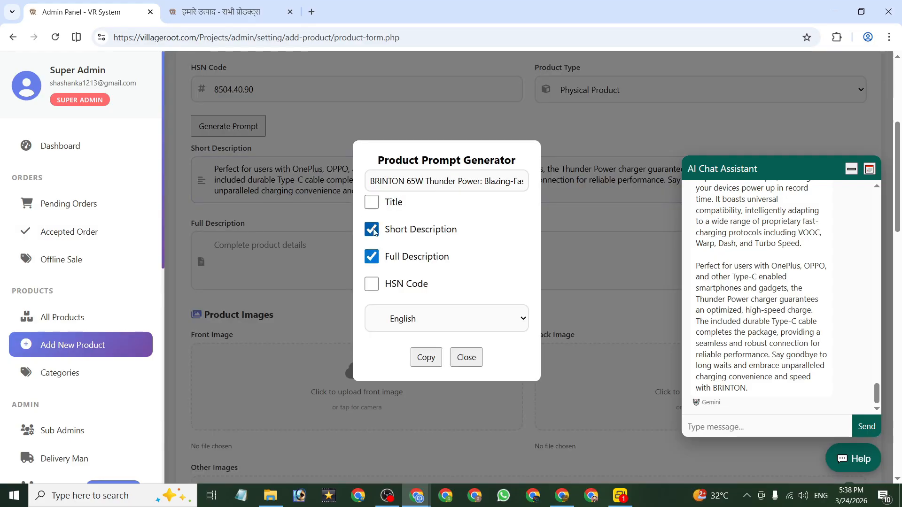
click(373, 230)
triple_click(419, 181)
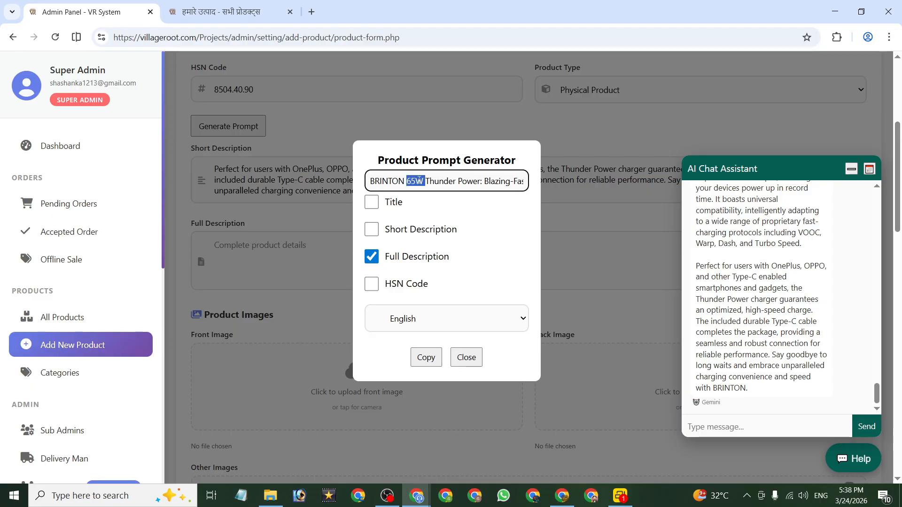
click(426, 357)
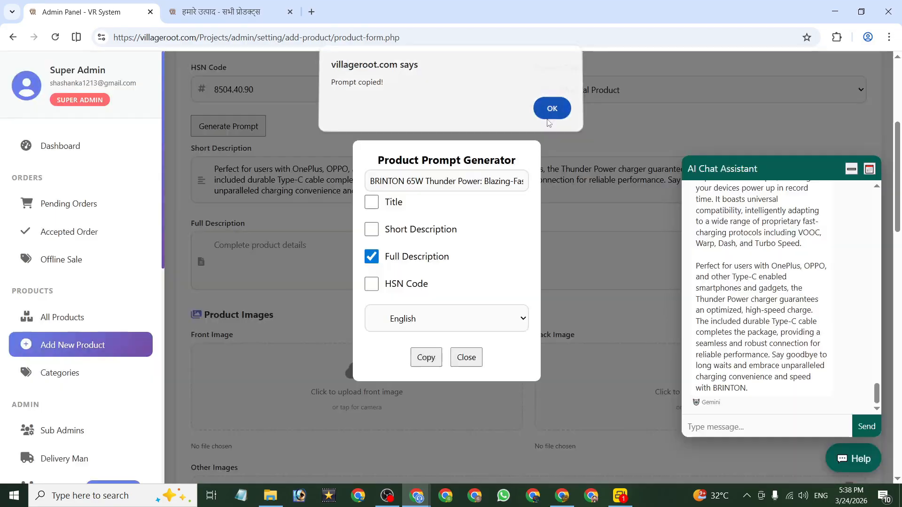
click(551, 111)
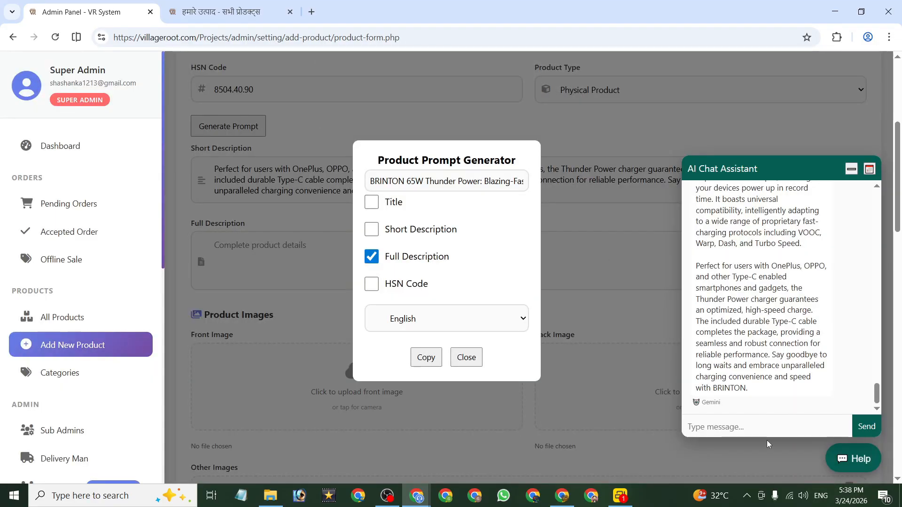
Send the AI Chat Assistant the copied prompt asking for a detailed 250-300 word description of the charger
click(765, 425)
key(ctrl+v)
click(872, 434)
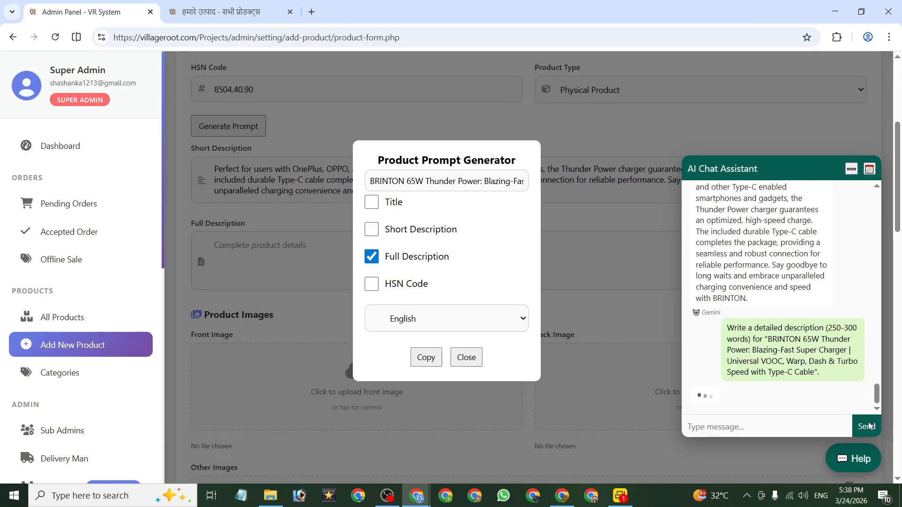
drag(731, 327, 827, 374)
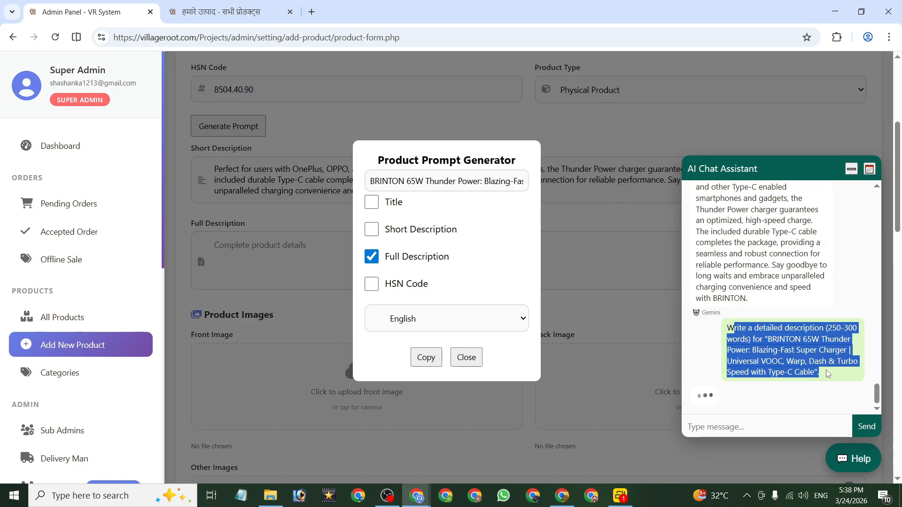
Copy the assistant's entire detailed description into the Full Description field, closing the prompt generator
scroll(752, 282, up, 10)
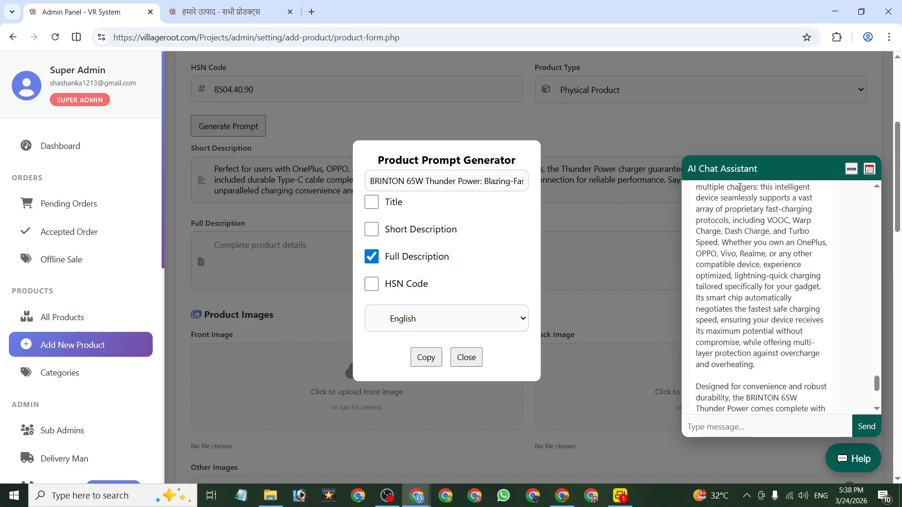
scroll(724, 232, up, 3)
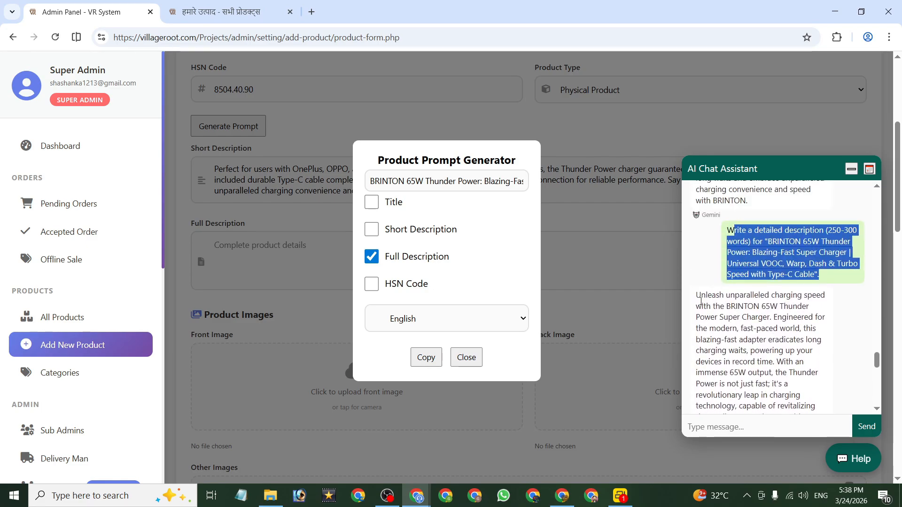
drag(699, 295, 748, 389)
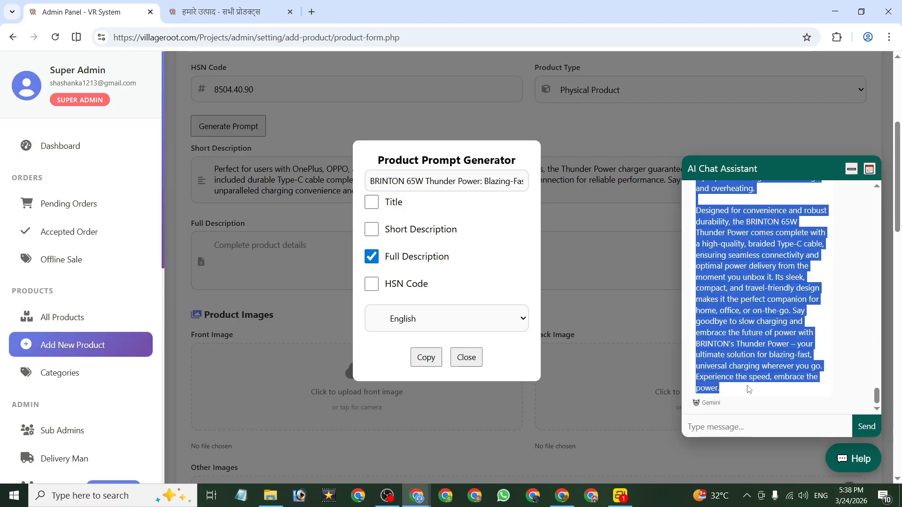
click(467, 358)
click(296, 259)
key(ctrl+v)
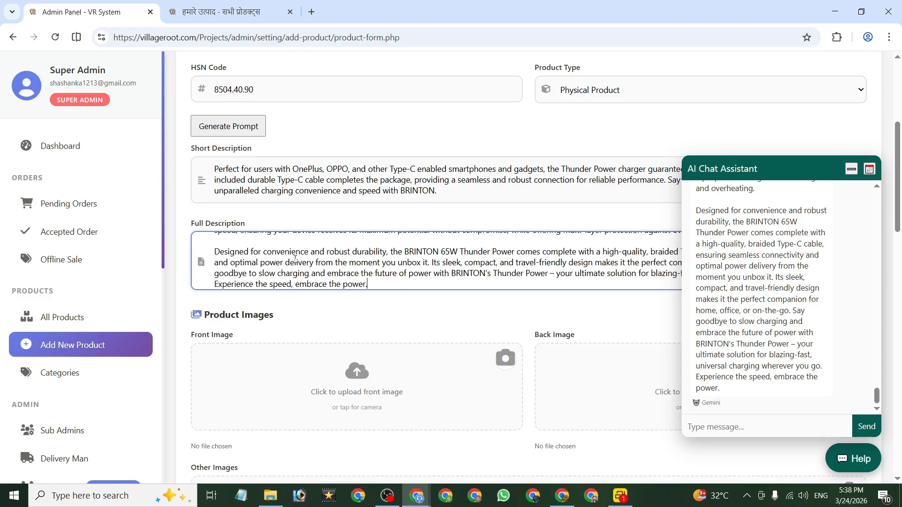
Minimise the chat assistant and review the filled Short Description and Full Description fields
scroll(327, 285, up, 5)
scroll(328, 286, down, 2)
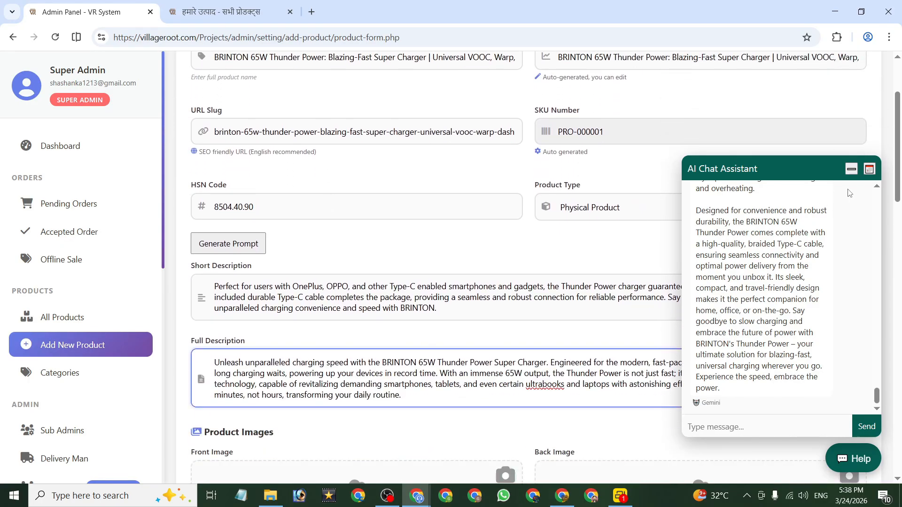
click(851, 169)
scroll(441, 247, down, 3)
scroll(441, 246, up, 2)
scroll(441, 246, up, 5)
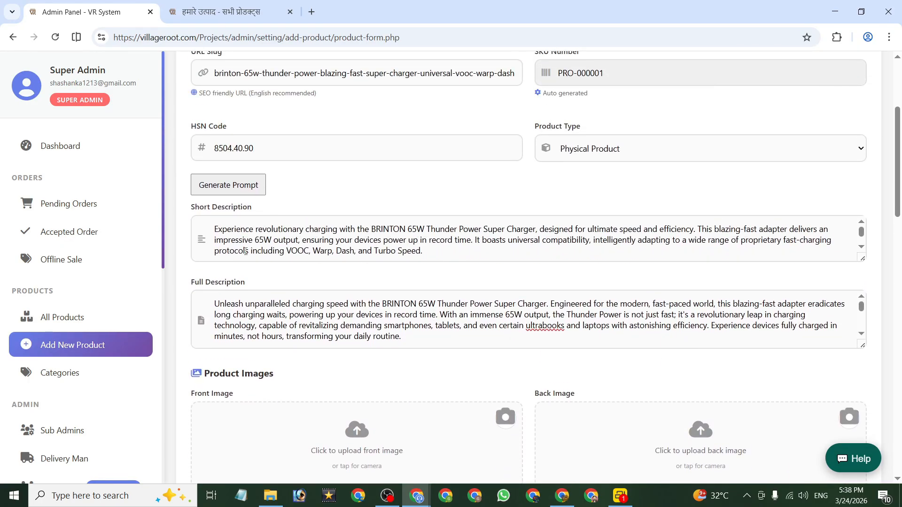
scroll(302, 255, down, 5)
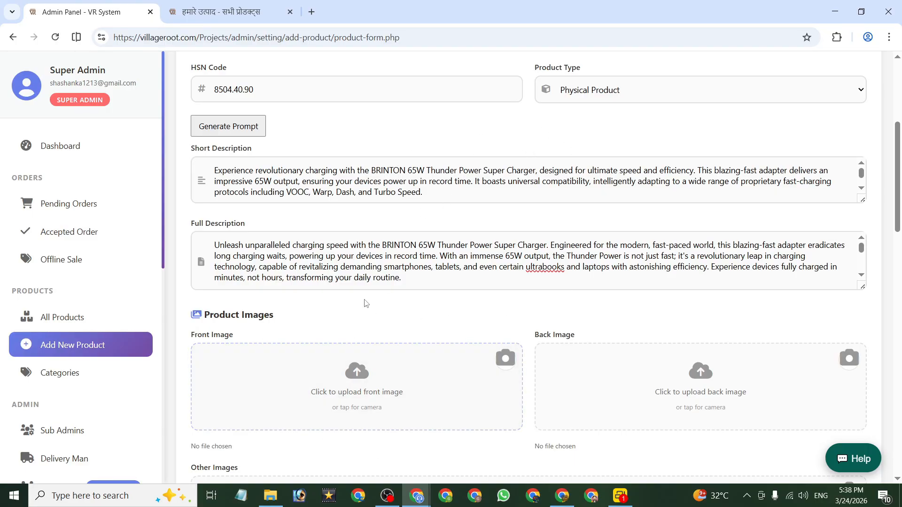
Upload Untitled-1 from the BRINTON 65W Chargar folder as the product's Front Image
scroll(347, 329, down, 1)
drag(197, 256, 345, 266)
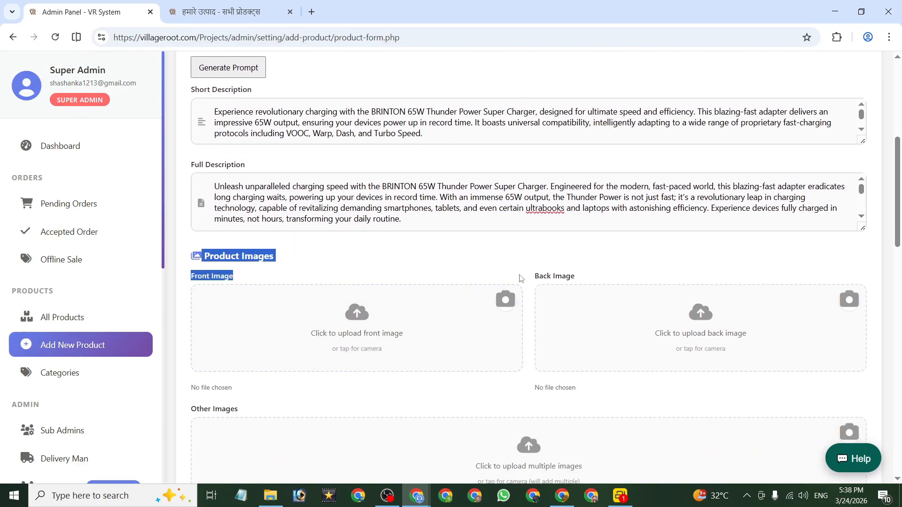
drag(194, 276, 272, 284)
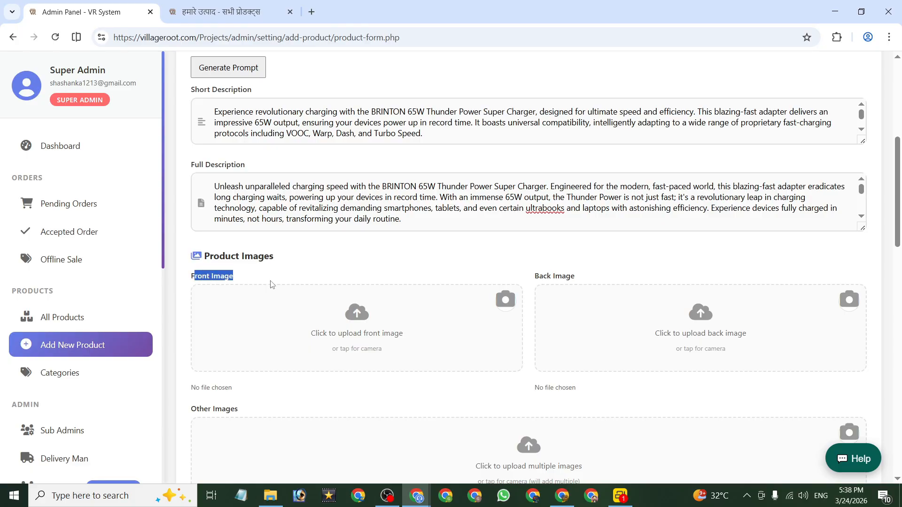
click(328, 309)
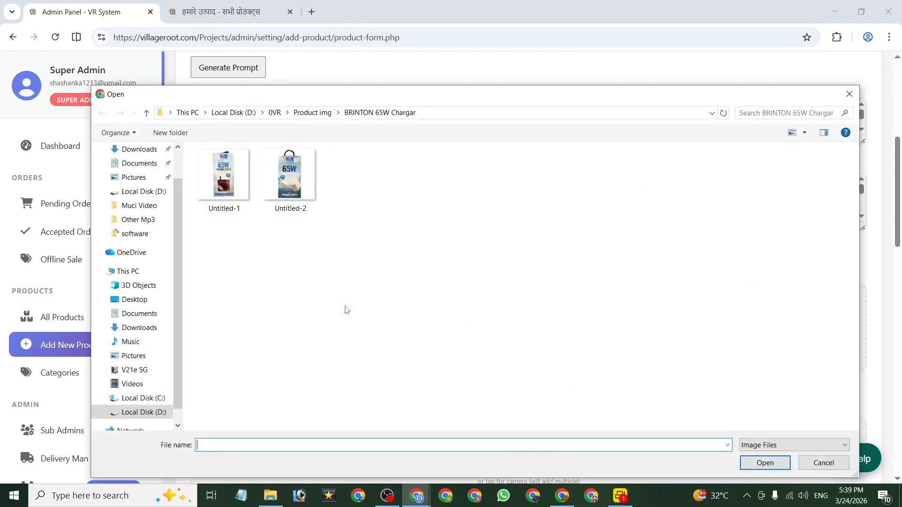
double_click(230, 192)
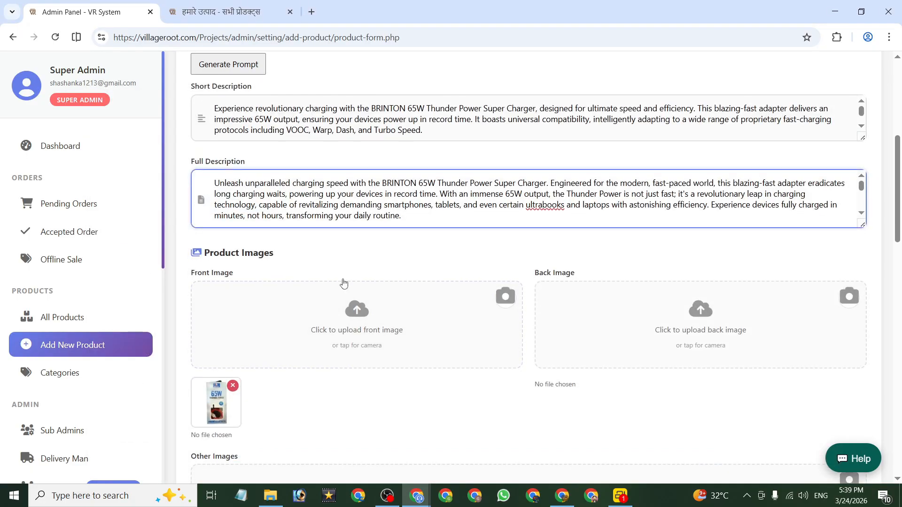
Upload Untitled-2 from the same folder as the product's Back Image
scroll(517, 235, down, 2)
click(708, 220)
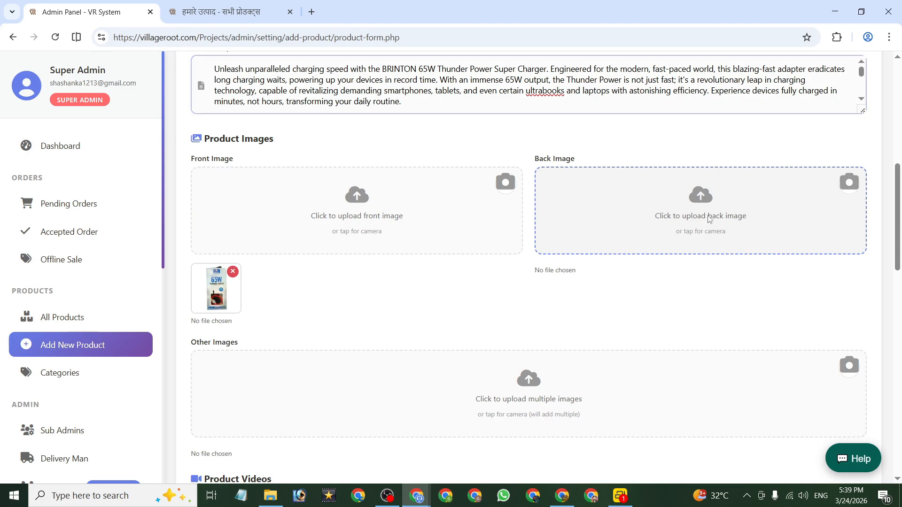
double_click(305, 188)
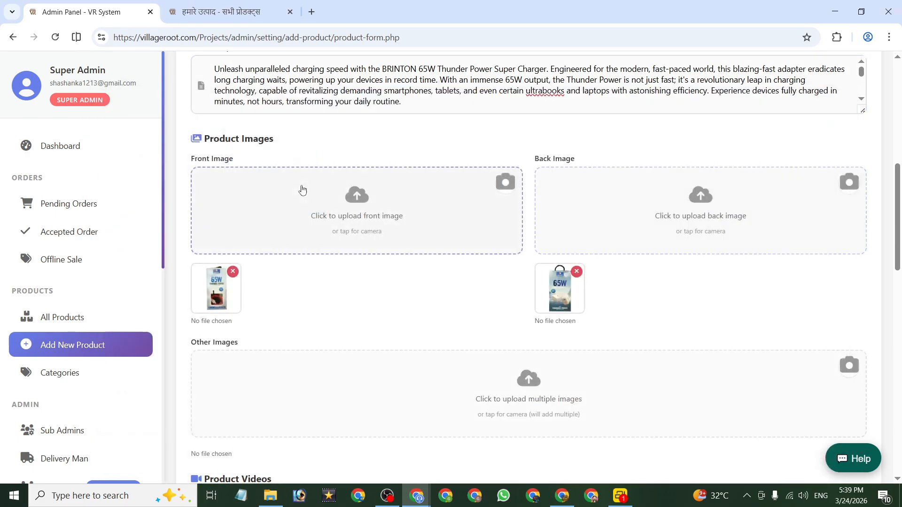
Upload both Untitled-1 and Untitled-2 together under Other Images
scroll(357, 268, down, 2)
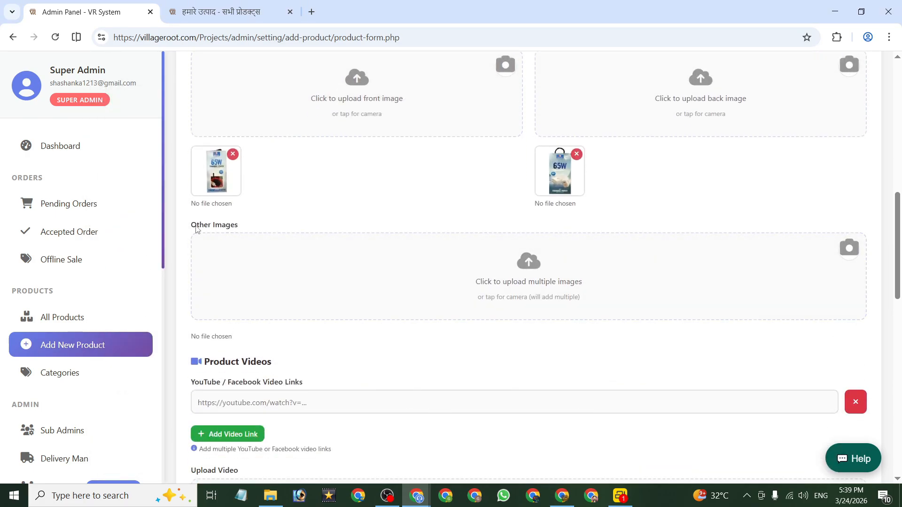
drag(191, 225, 238, 228)
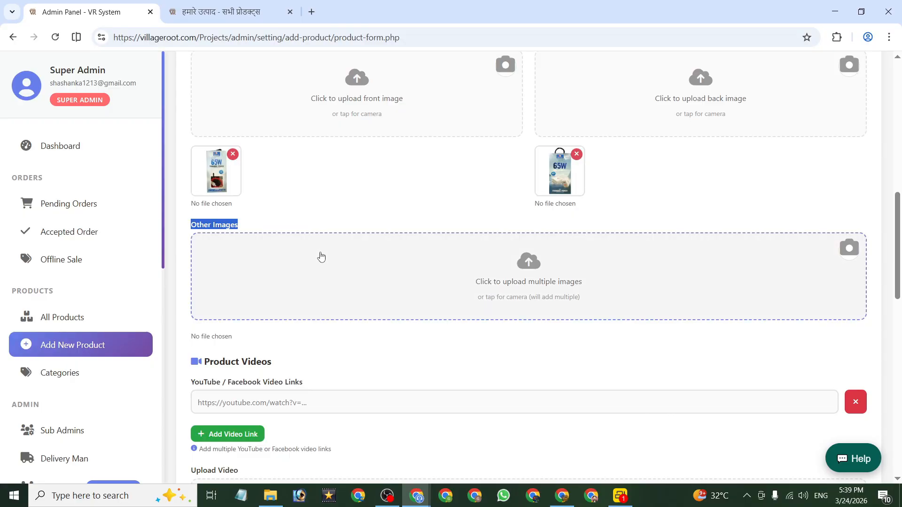
click(528, 273)
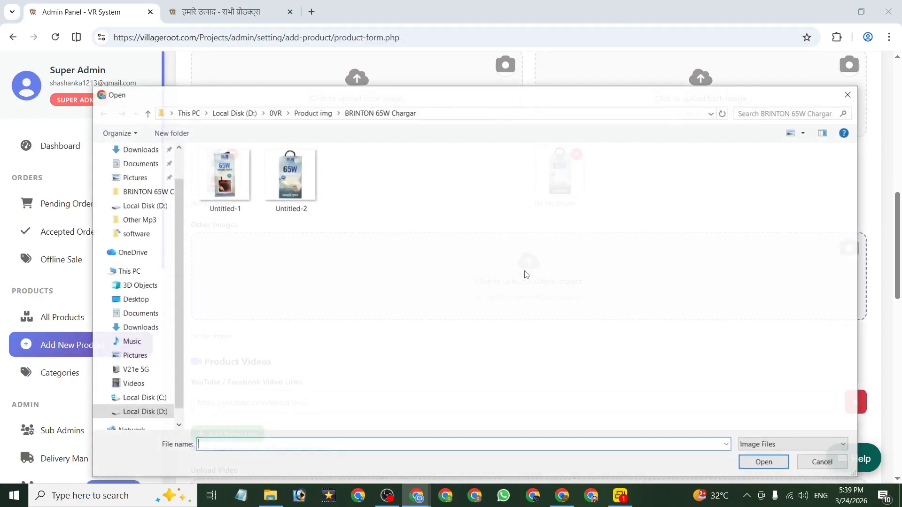
click(227, 190)
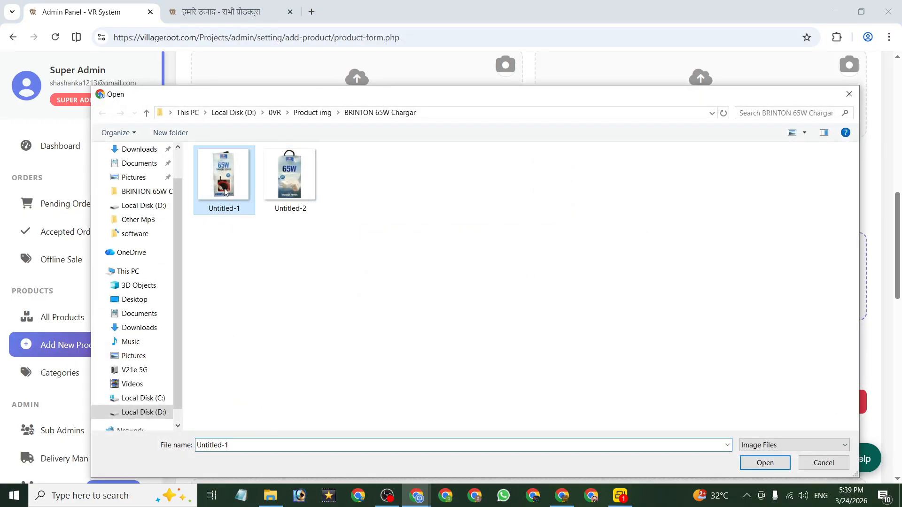
ctrl+click(290, 176)
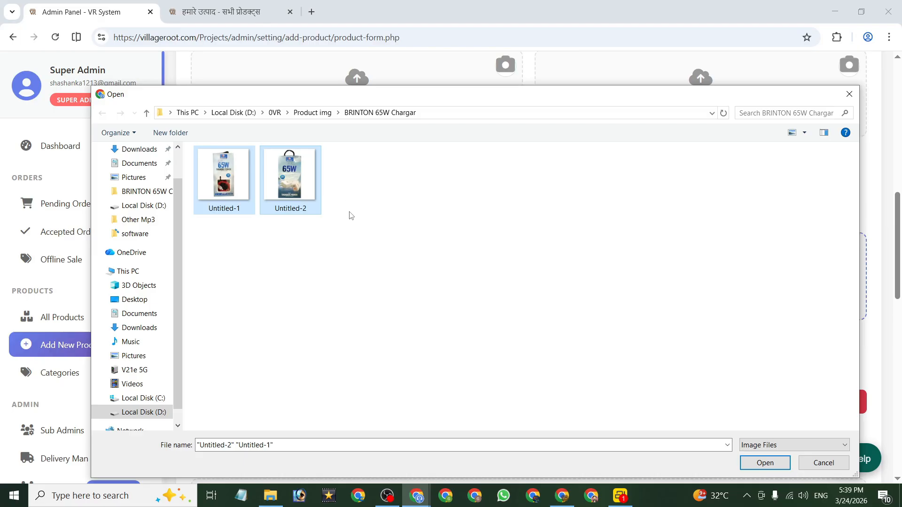
click(227, 200)
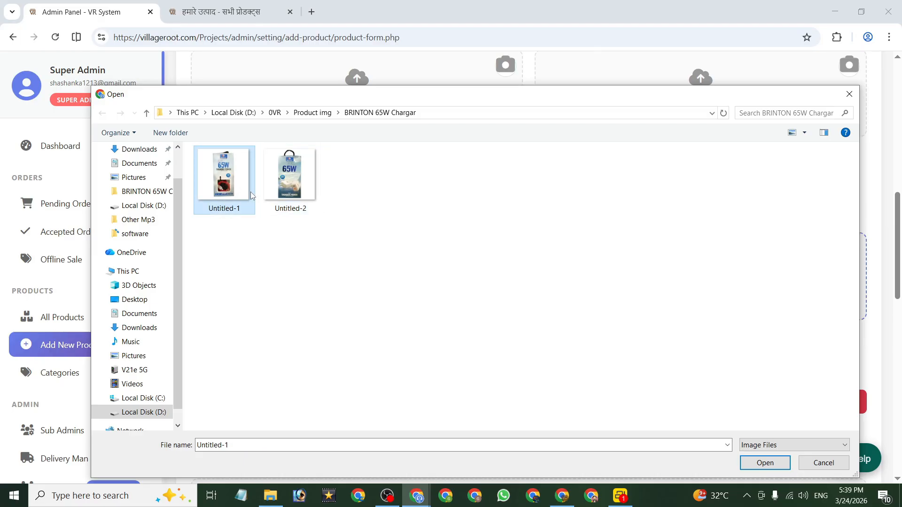
click(765, 463)
scroll(210, 221, down, 2)
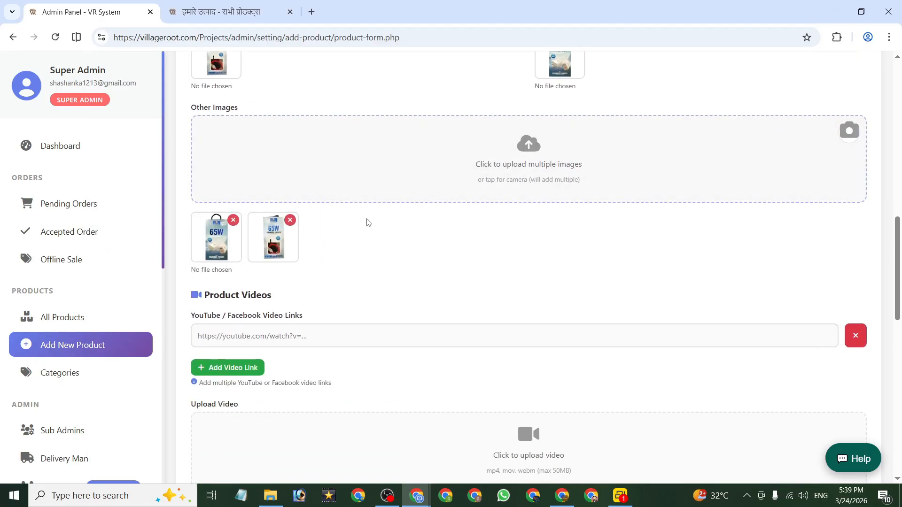
Copy the URL of the open YouTube video "Start Your Online Business Today!" into the product's YouTube / Facebook Video Links field
scroll(345, 271, down, 3)
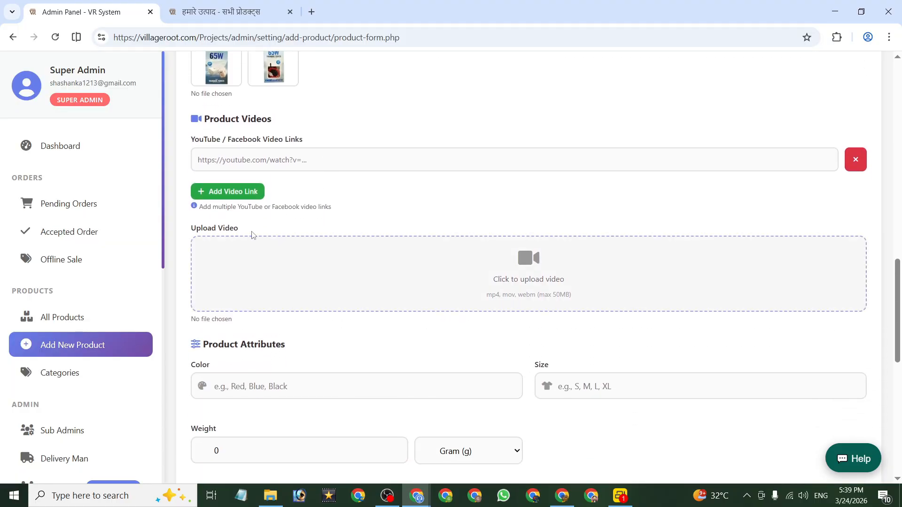
drag(208, 113, 282, 131)
scroll(303, 162, up, 1)
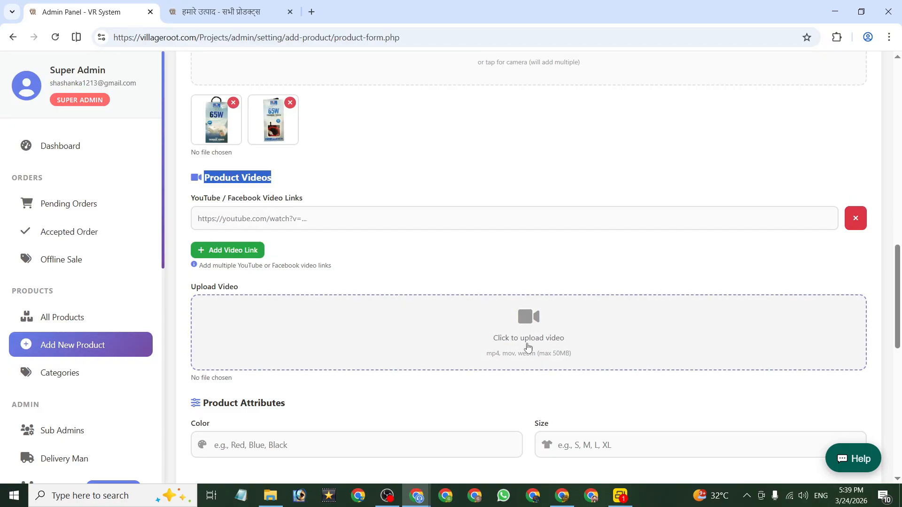
click(263, 219)
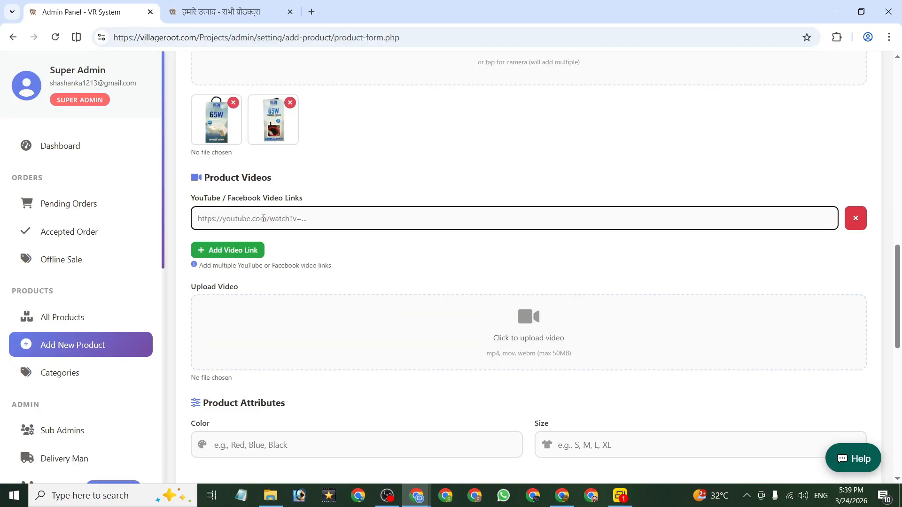
click(562, 495)
click(238, 45)
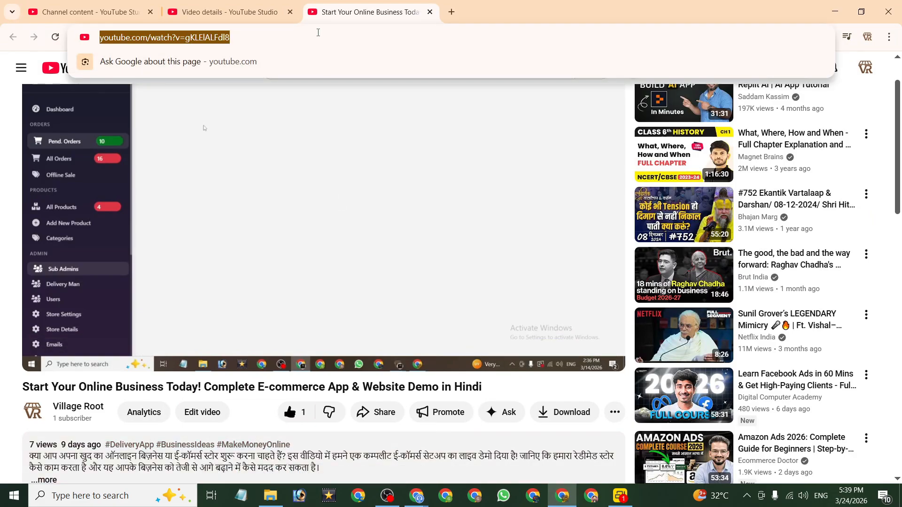
key(ctrl+c)
key(alt+Tab)
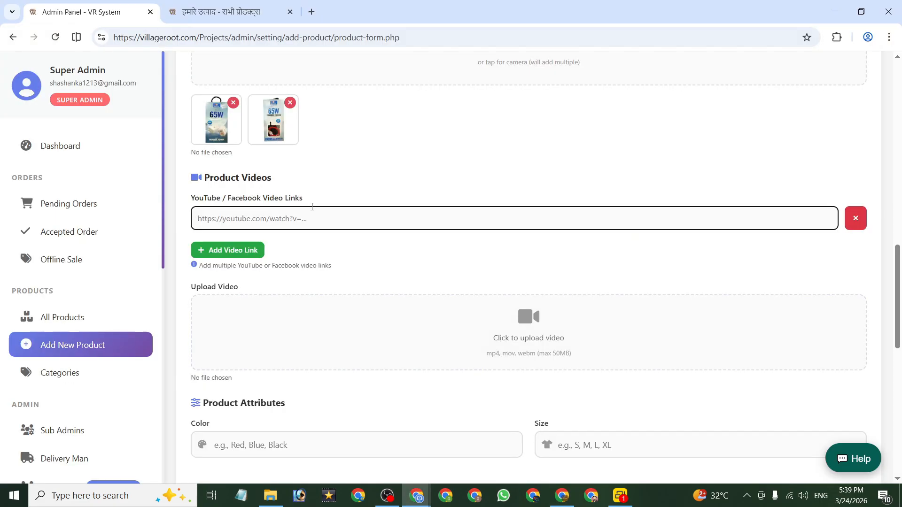
key(ctrl+v)
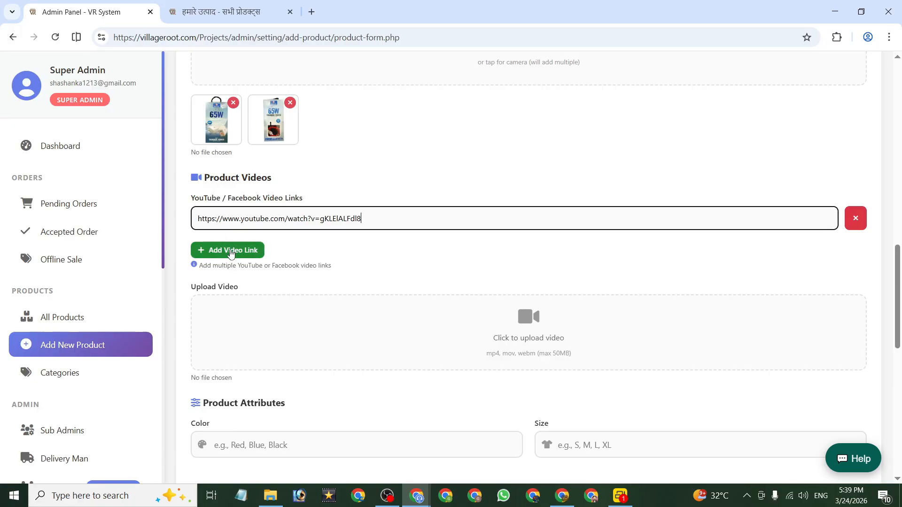
Add three empty video link rows under Product Videos and remove them again
click(229, 250)
click(227, 282)
click(226, 310)
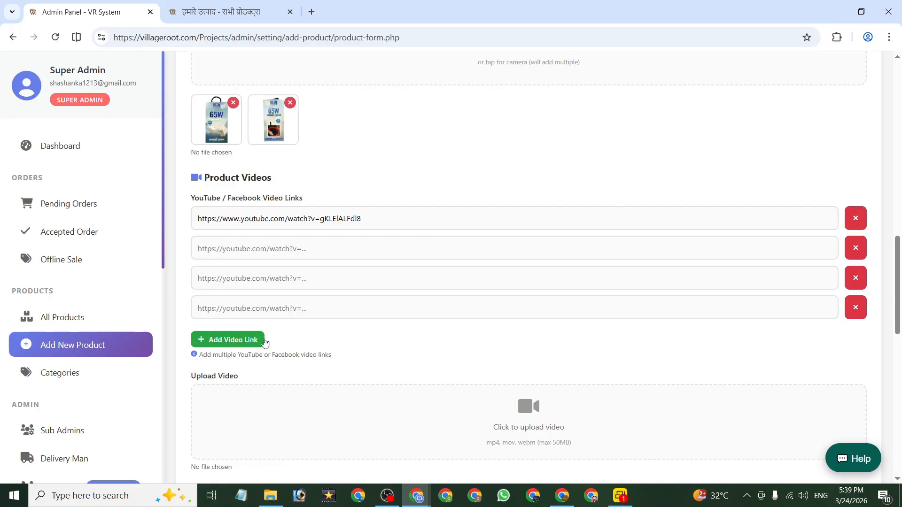
click(857, 309)
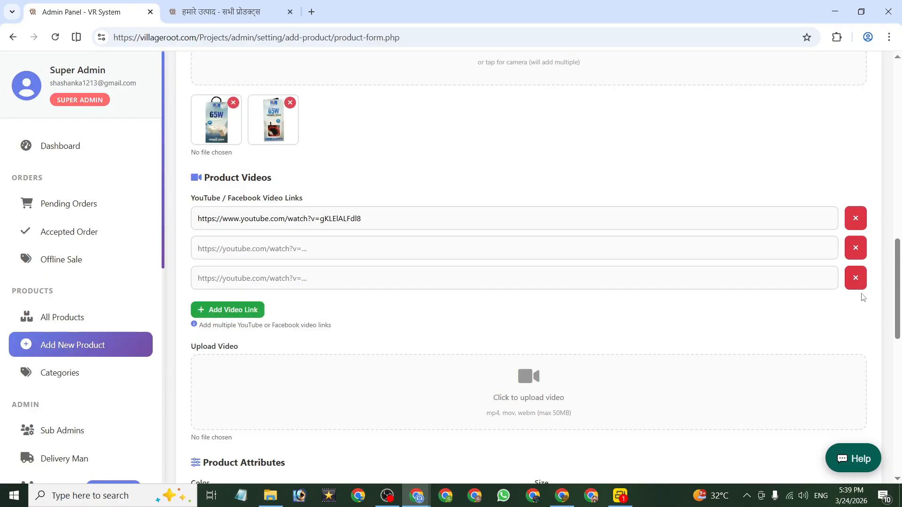
click(860, 280)
click(861, 251)
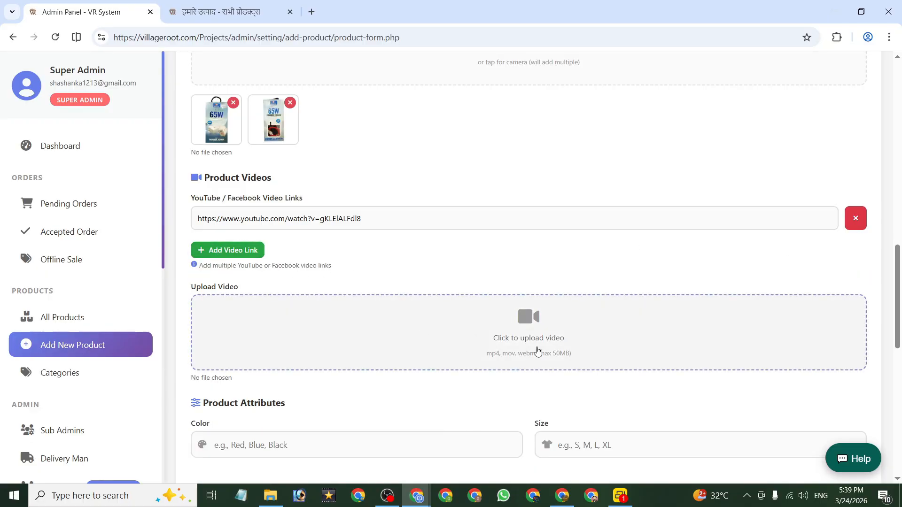
Set the product's Color attribute to White
scroll(423, 310, down, 3)
scroll(305, 265, down, 3)
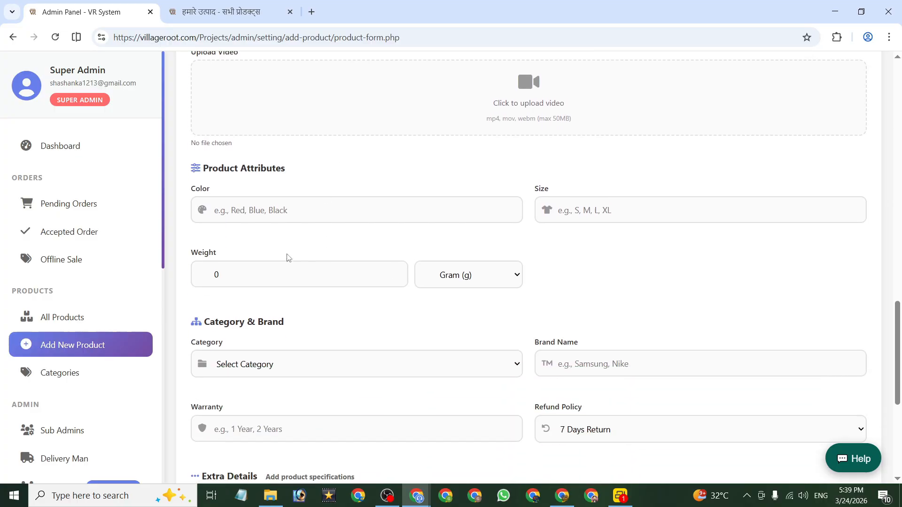
click(249, 203)
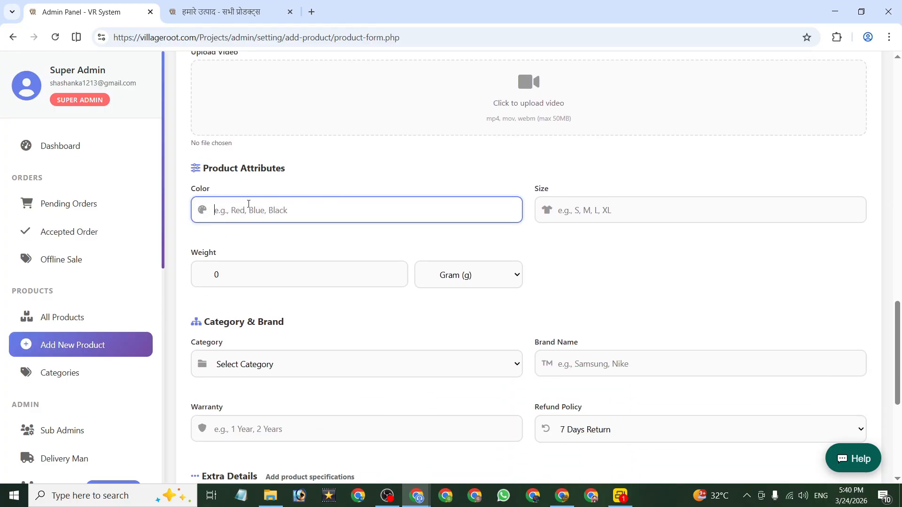
text(White)
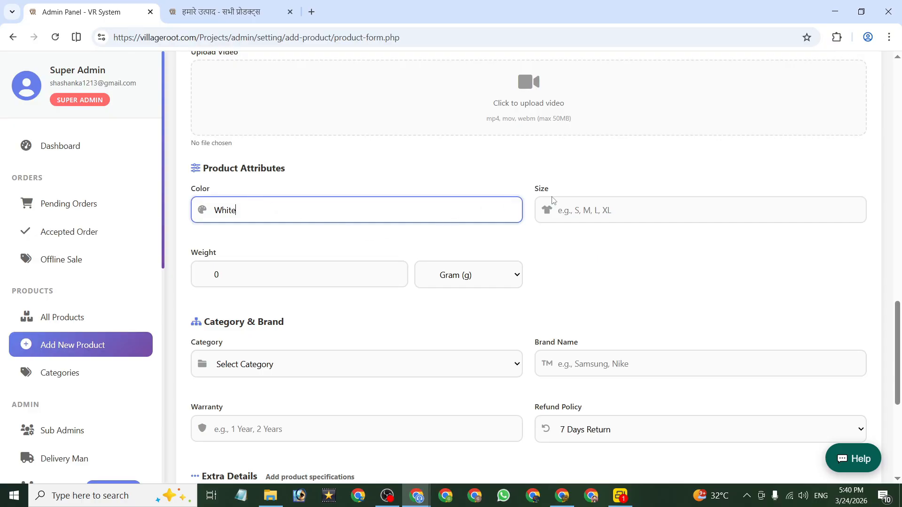
Look over the Size and Weight attributes and the available weight units
click(592, 207)
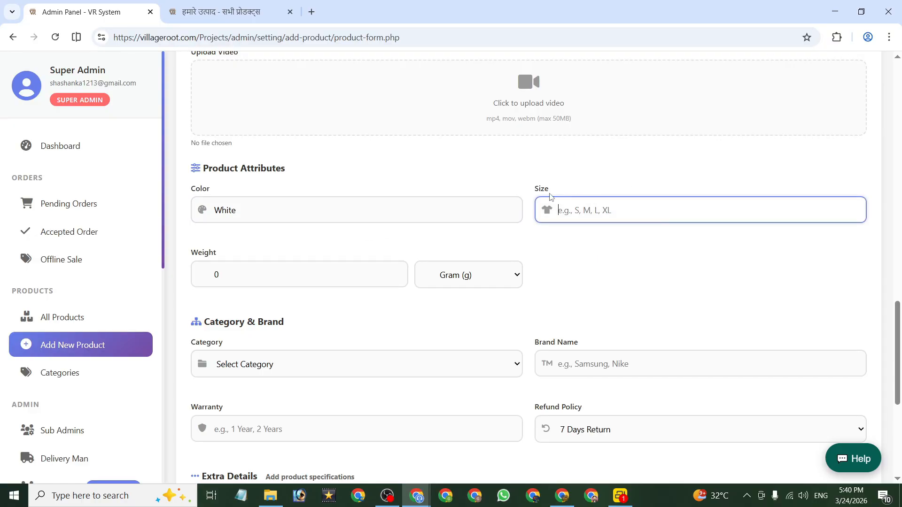
double_click(541, 188)
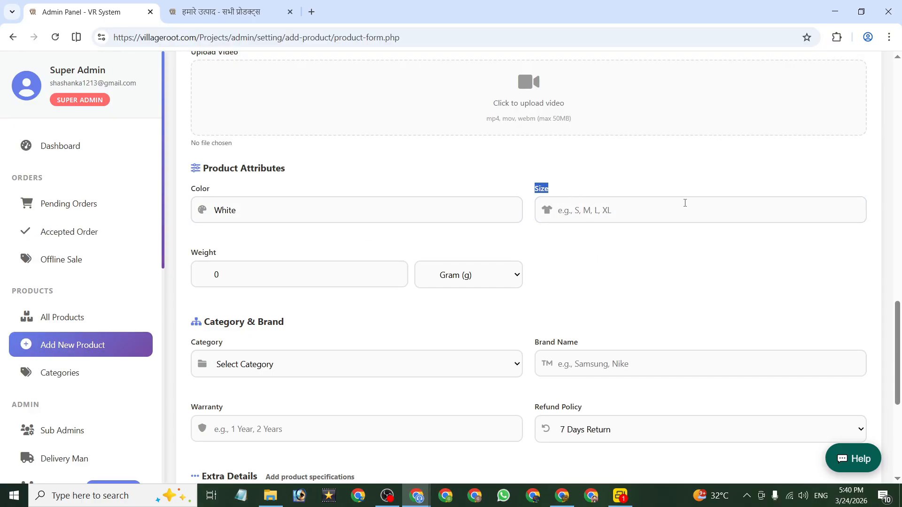
scroll(214, 203, down, 1)
drag(194, 202, 222, 195)
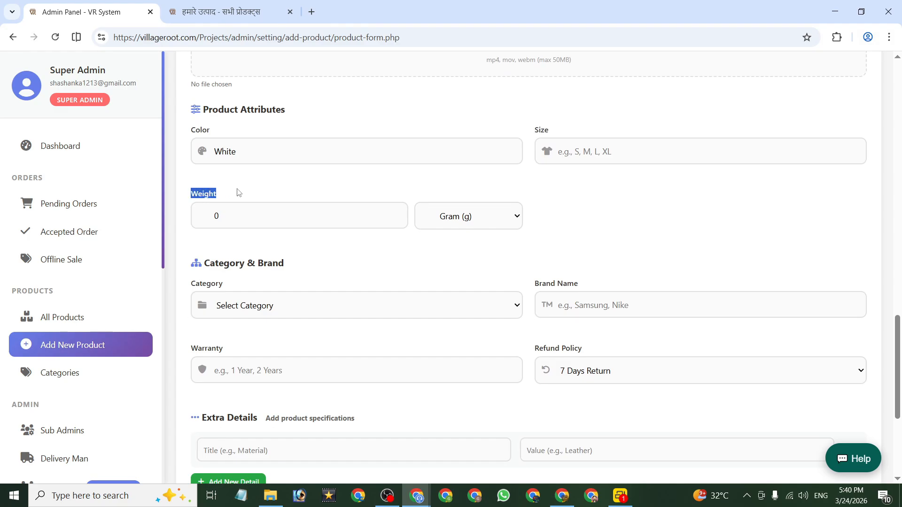
click(238, 191)
click(487, 210)
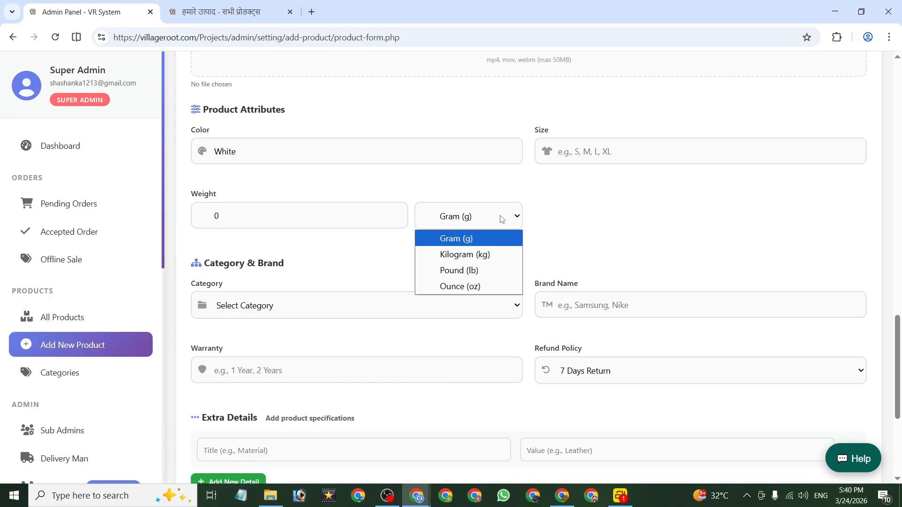
click(500, 218)
Set the product's Category to Electronics
scroll(423, 225, down, 2)
drag(207, 147, 356, 193)
click(356, 193)
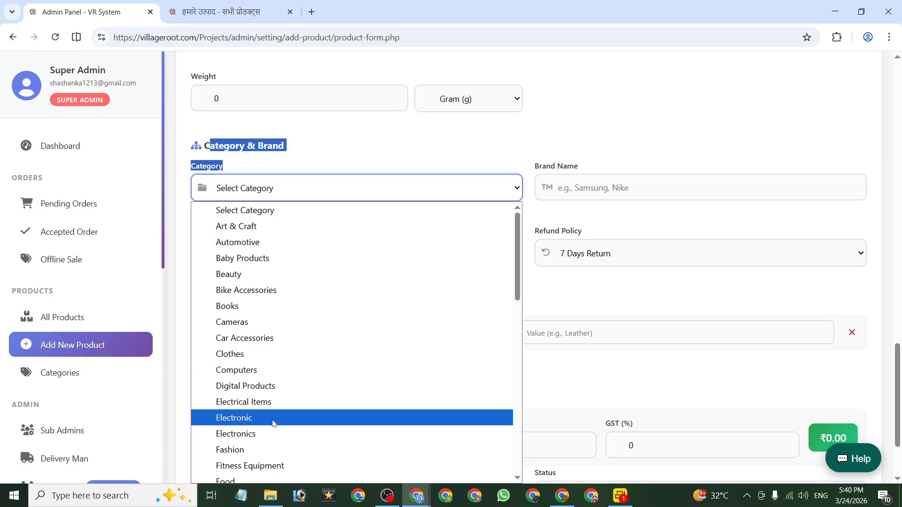
click(262, 432)
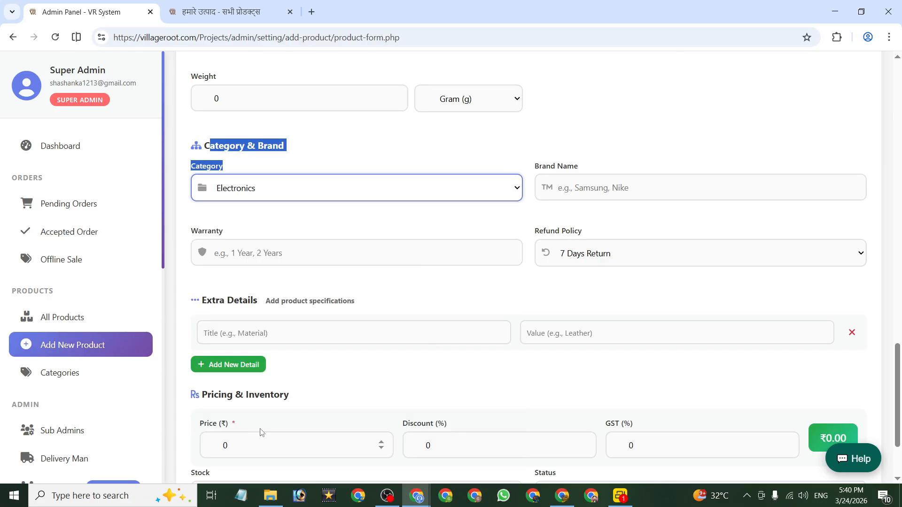
Copy the word BRINTON from the Product Name into the Brand Name field
click(603, 188)
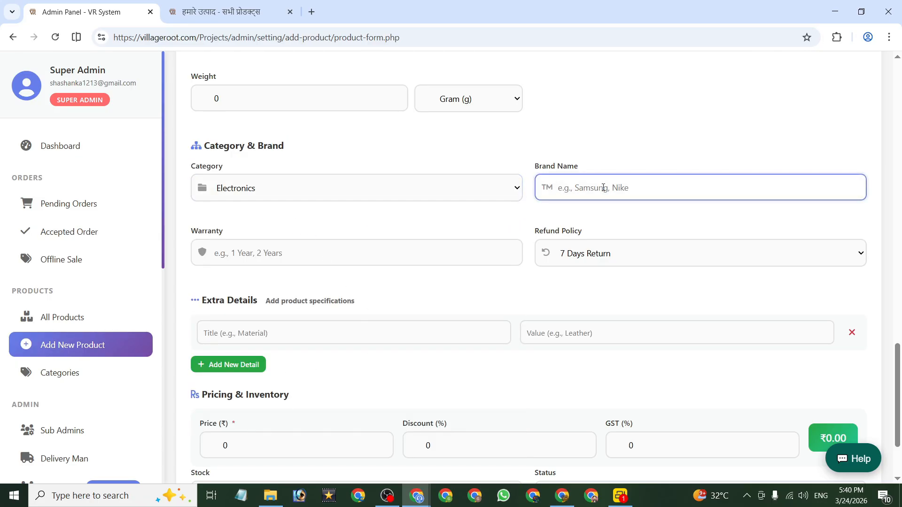
scroll(302, 195, up, 15)
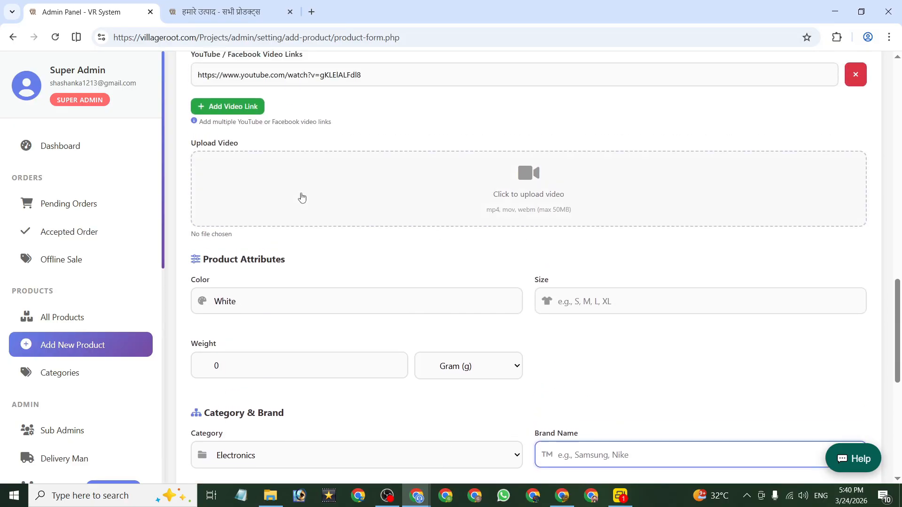
scroll(290, 185, up, 9)
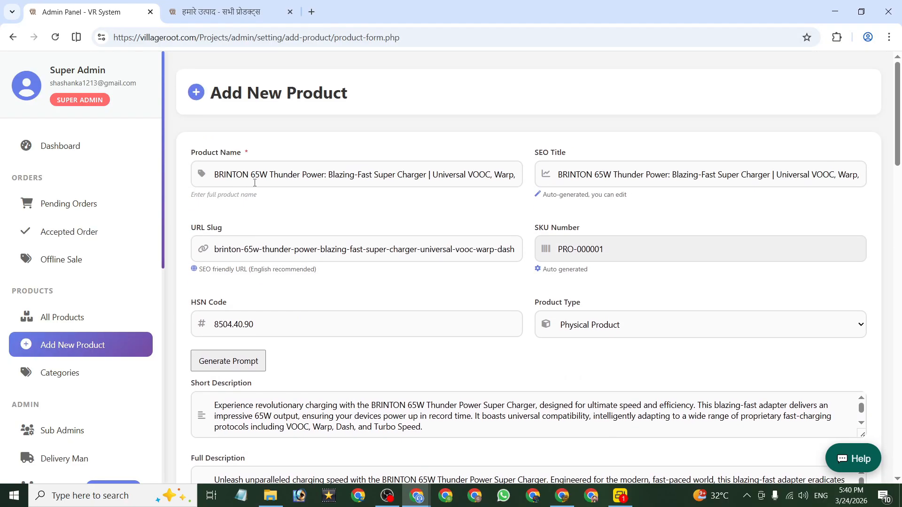
double_click(248, 174)
key(ctrl+c)
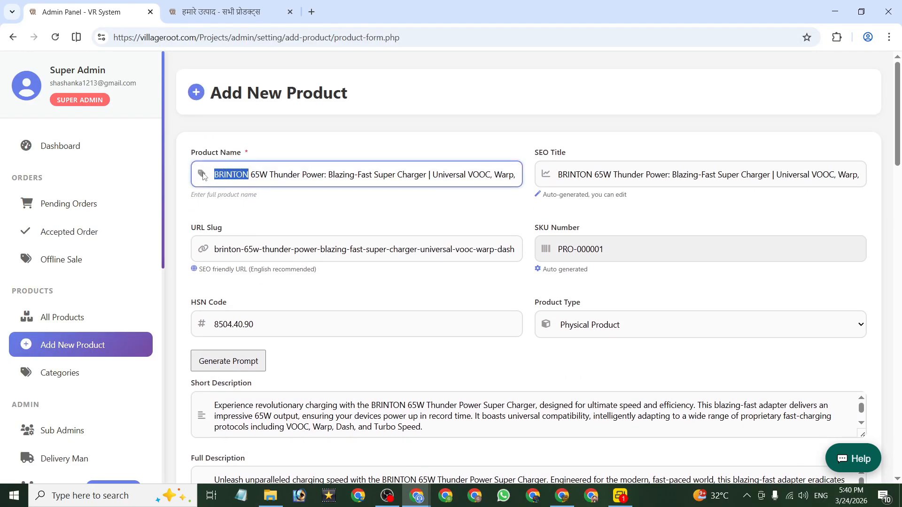
scroll(381, 235, down, 10)
scroll(391, 293, down, 10)
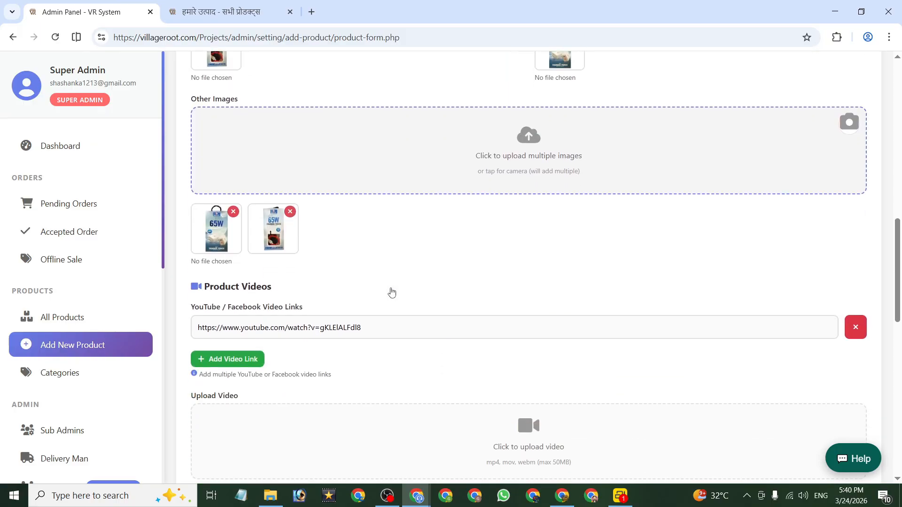
click(592, 209)
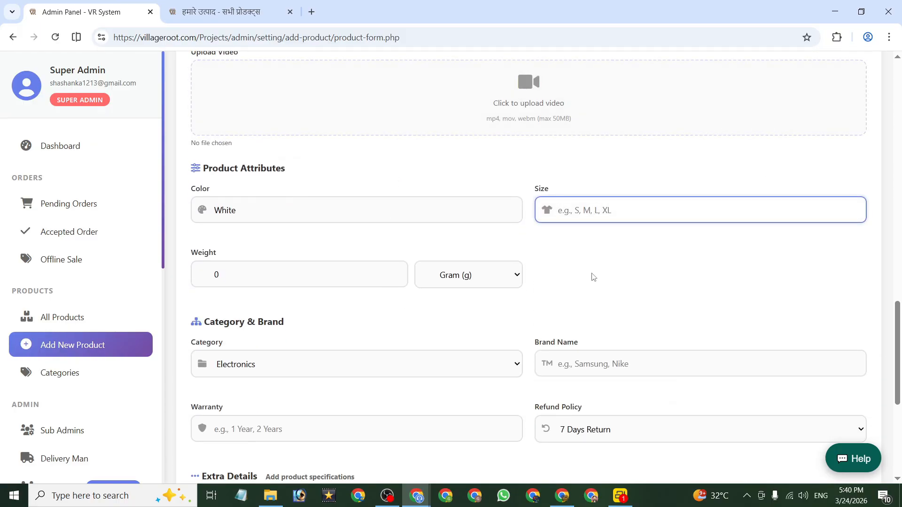
click(583, 364)
key(ctrl+v)
scroll(397, 248, down, 5)
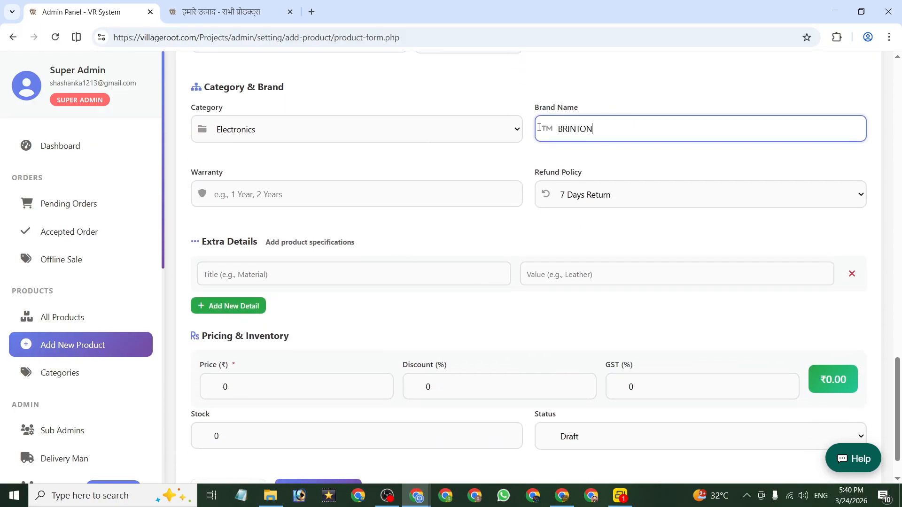
drag(562, 129, 600, 134)
Set the product's Warranty to 0 and its Refund Policy to Replace Only
click(277, 203)
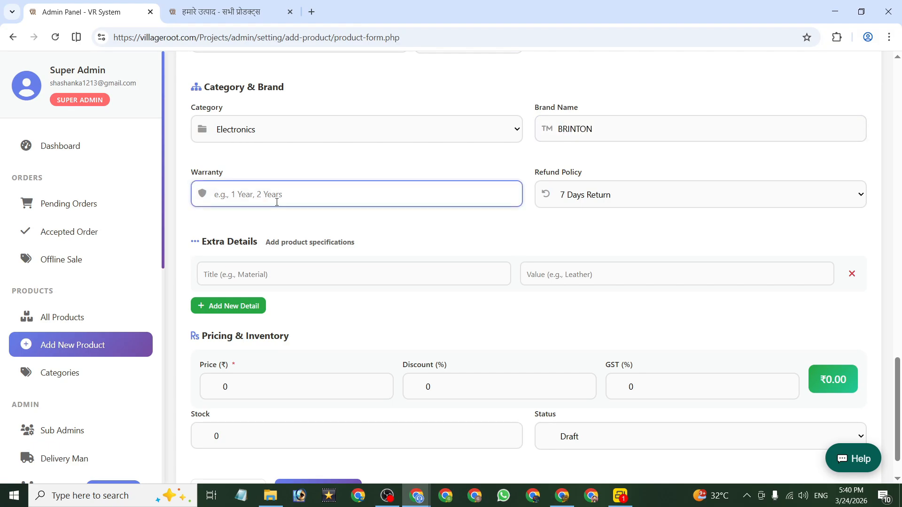
text(0)
click(605, 197)
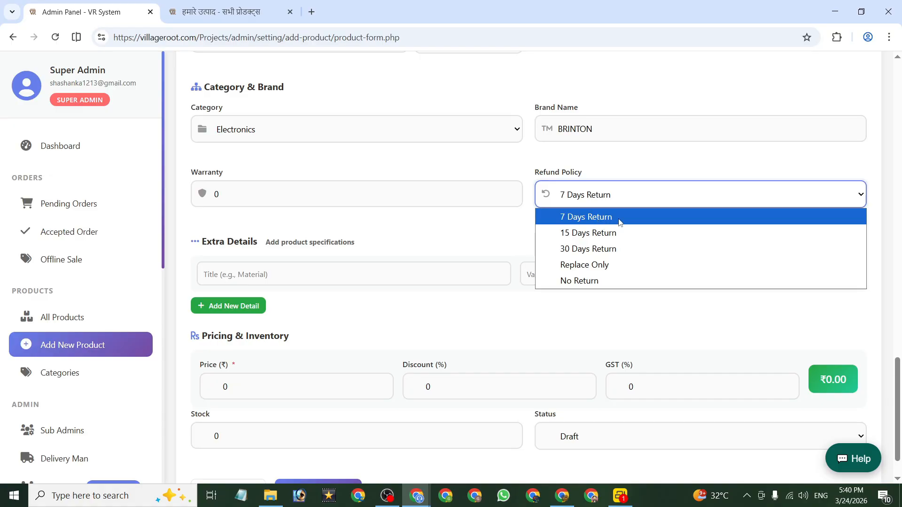
click(593, 266)
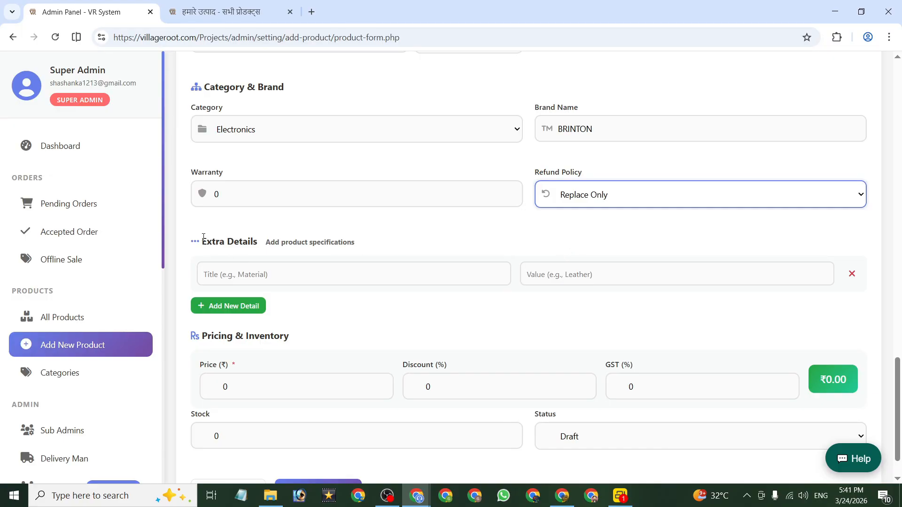
Enter an extra detail titled Model Number with the value BRI-C52
drag(203, 237, 270, 237)
click(246, 278)
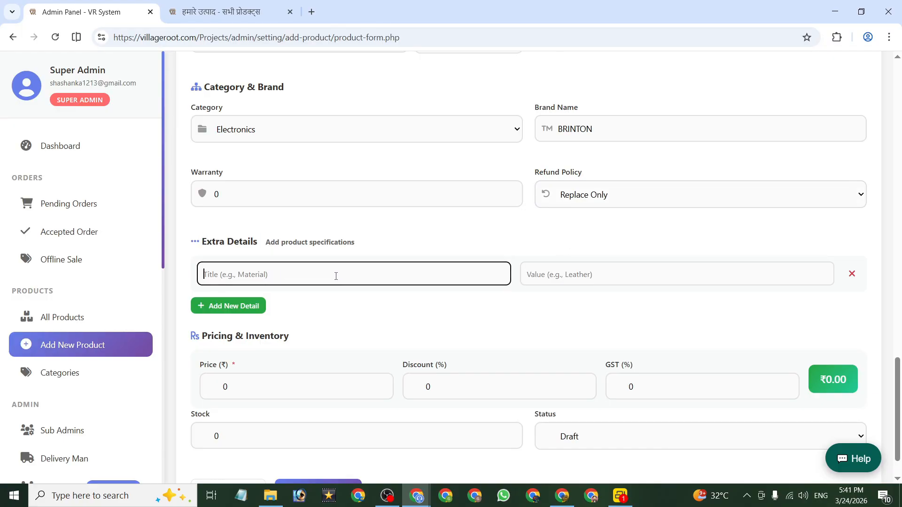
key(Tab)
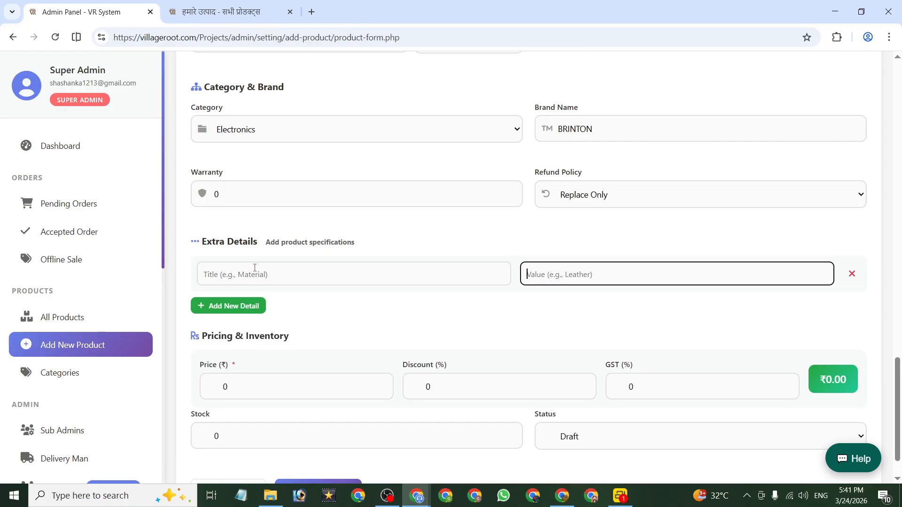
click(280, 270)
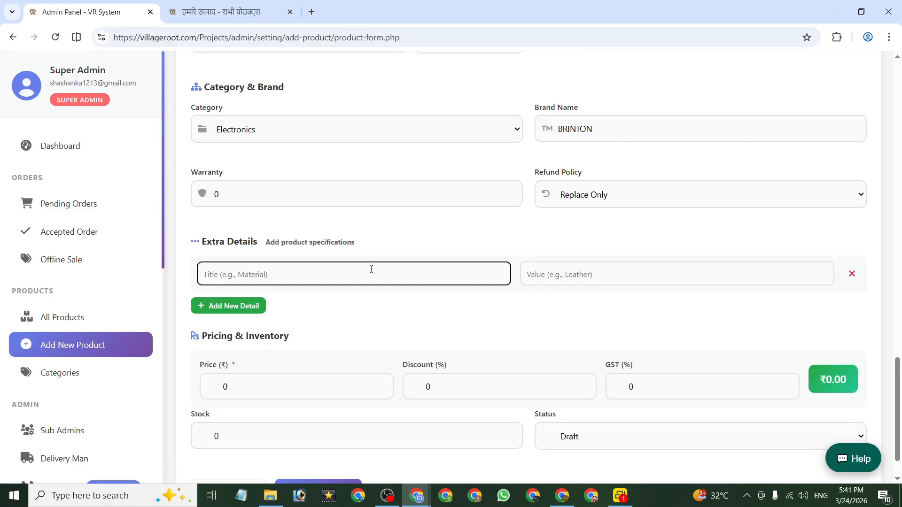
text(Model Number)
click(581, 282)
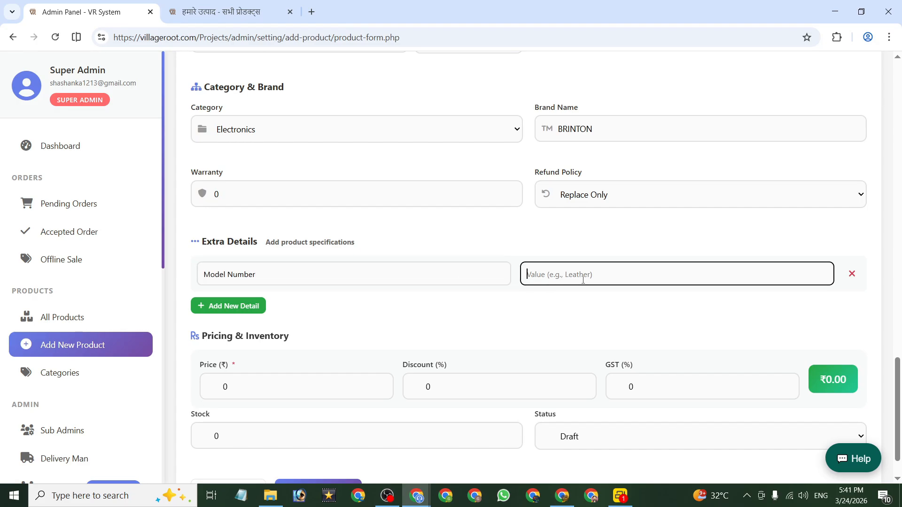
text(BRI-C52)
drag(564, 273, 508, 278)
drag(252, 275, 195, 281)
triple_click(544, 276)
click(550, 274)
Add four empty rows for further product specifications under Extra Details
click(228, 306)
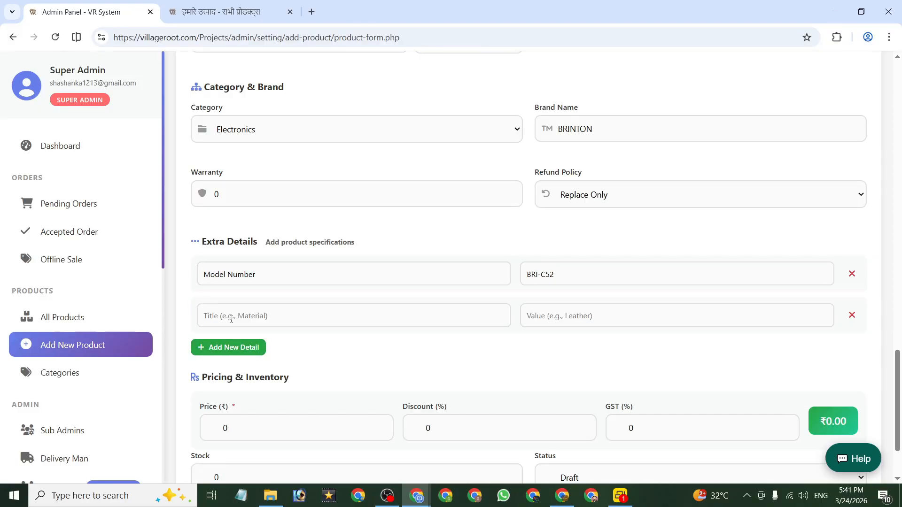
click(230, 347)
click(229, 389)
click(228, 390)
scroll(231, 376, down, 2)
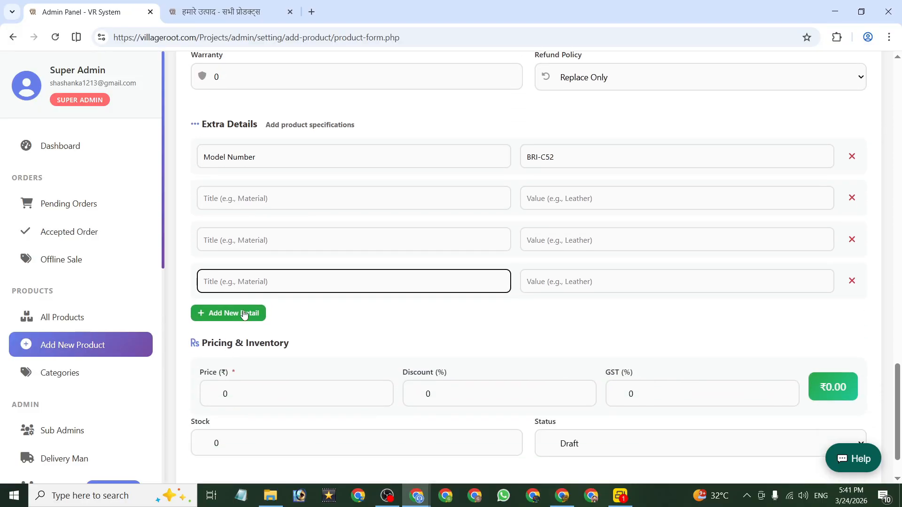
click(241, 312)
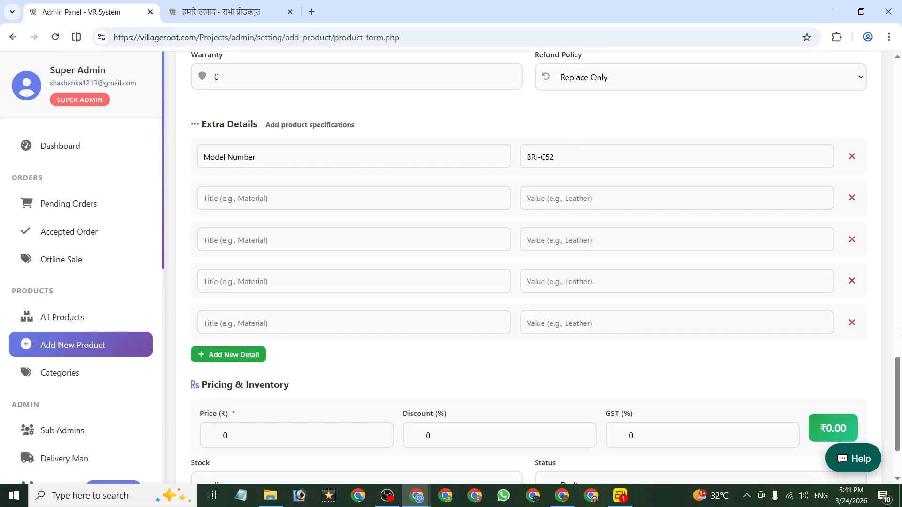
Remove the four empty specification rows from Extra Details, keeping only the Model Number entry
click(852, 322)
click(852, 282)
click(852, 239)
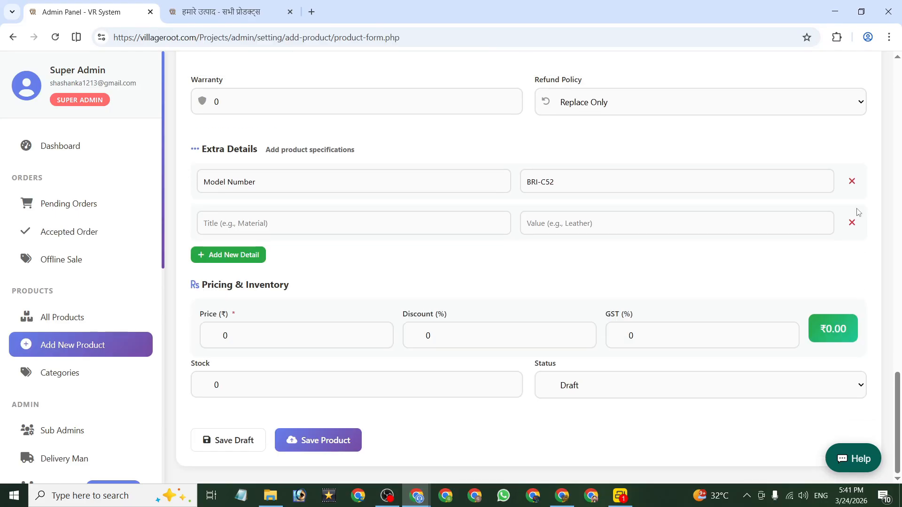
click(852, 221)
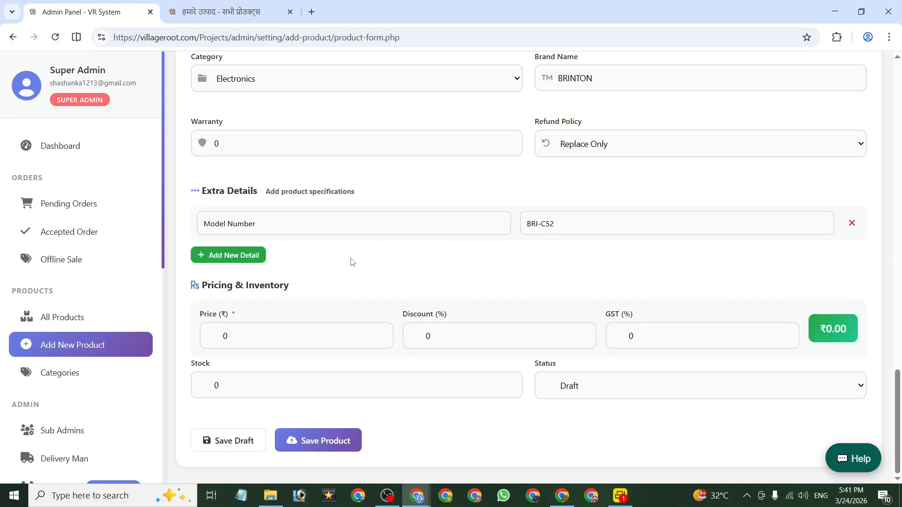
Set the product's Price to 250 rupees under Pricing & Inventory
double_click(225, 336)
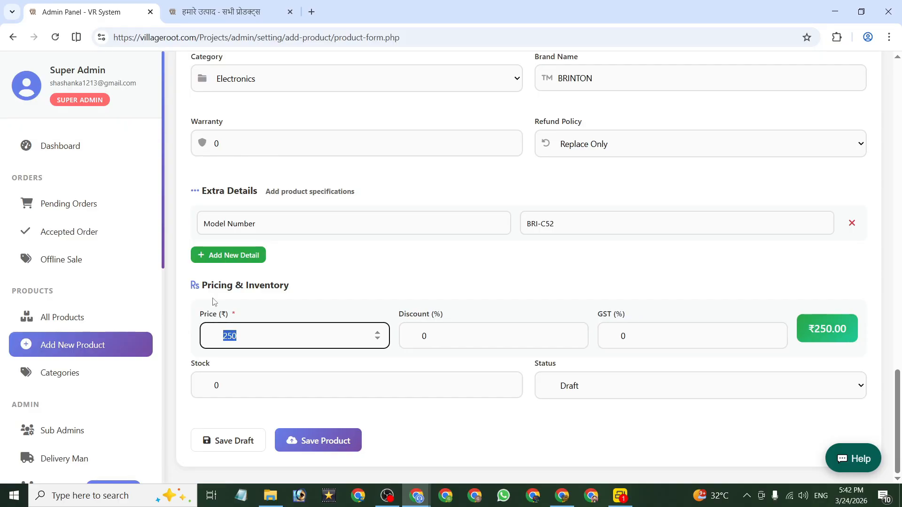
key(BackSpace)
drag(204, 284, 290, 288)
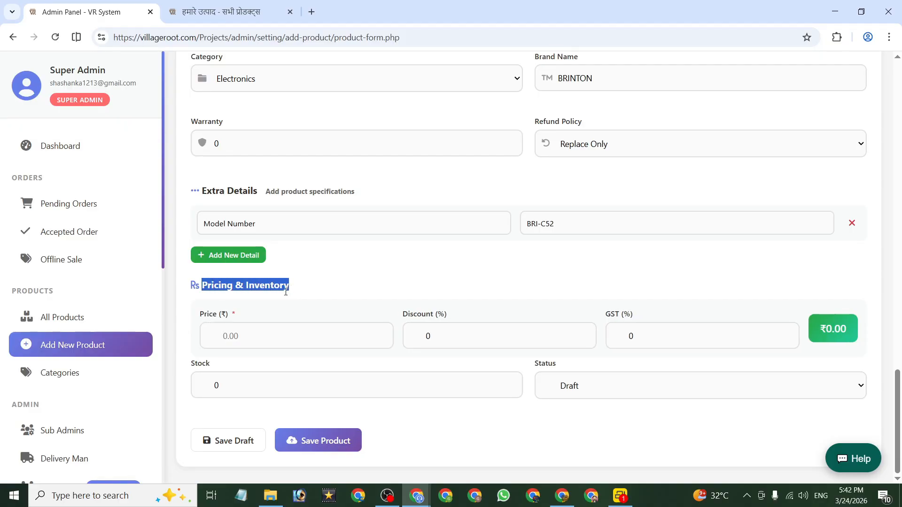
drag(197, 322, 238, 317)
click(242, 329)
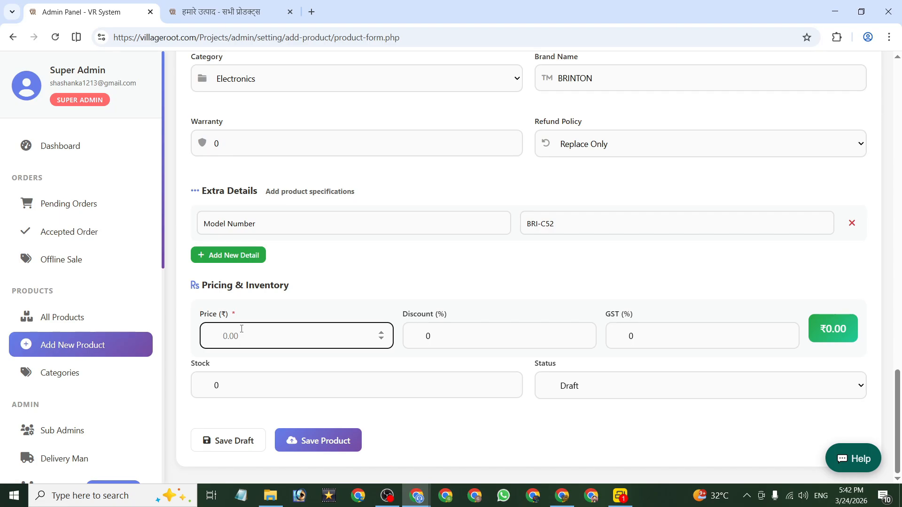
text(250)
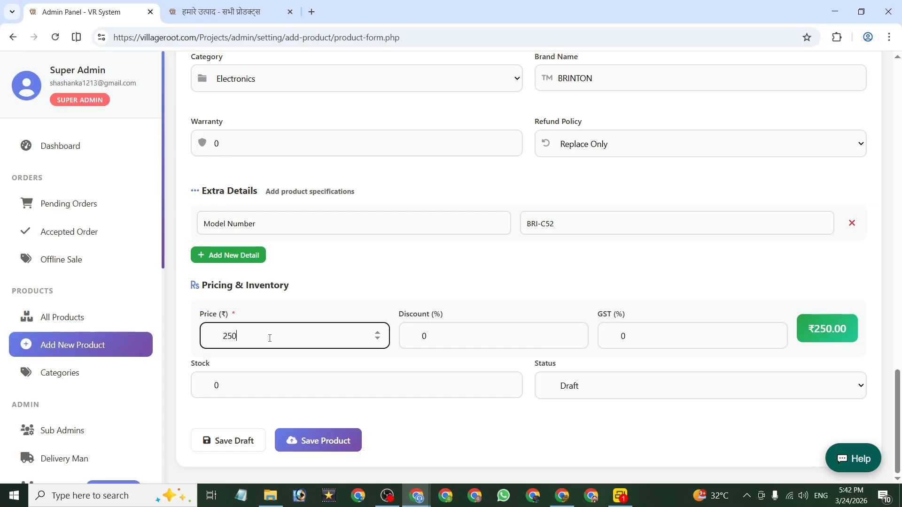
Set the product's Discount to 10 percent
drag(399, 313, 444, 313)
click(435, 335)
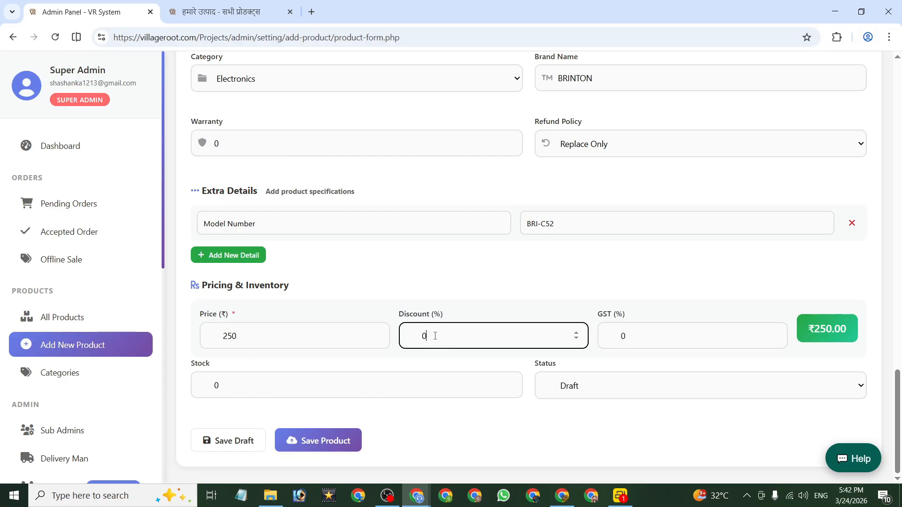
double_click(435, 336)
text(10)
drag(448, 336, 453, 313)
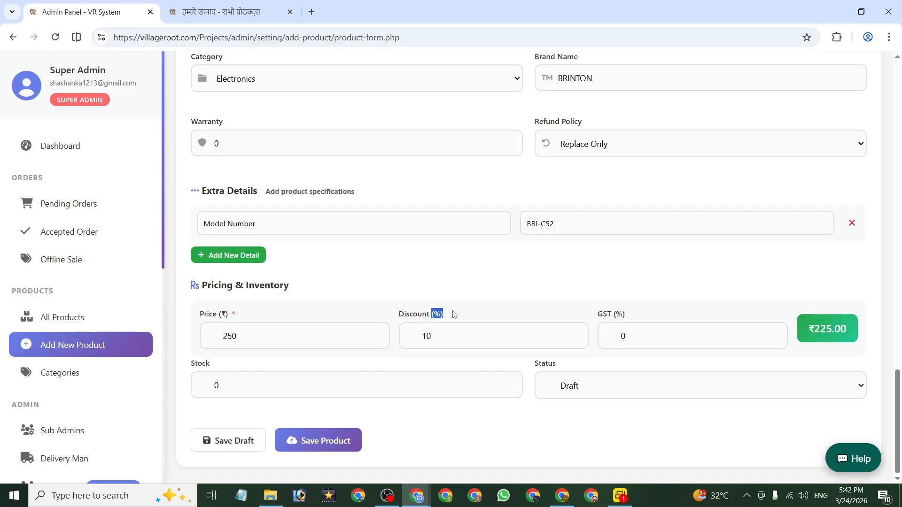
Compare the calculated selling price with the entered price and discount
drag(848, 331, 817, 333)
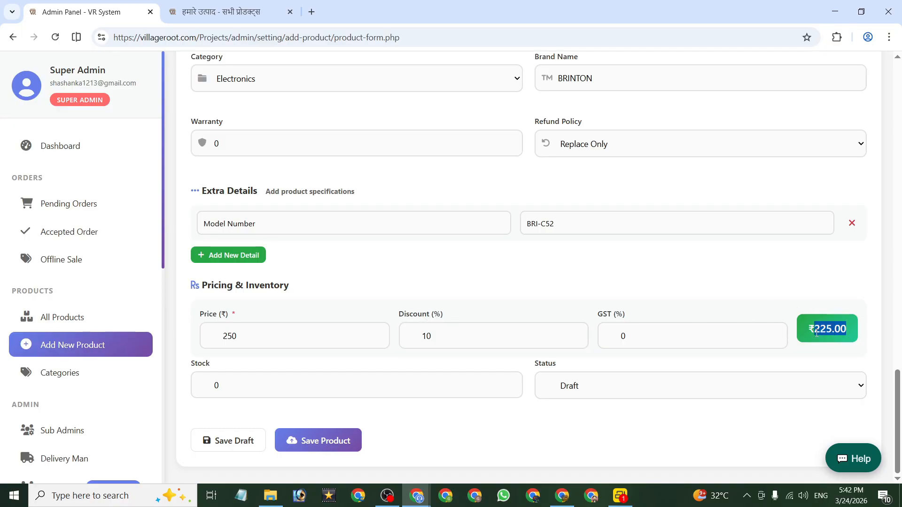
drag(389, 333, 200, 336)
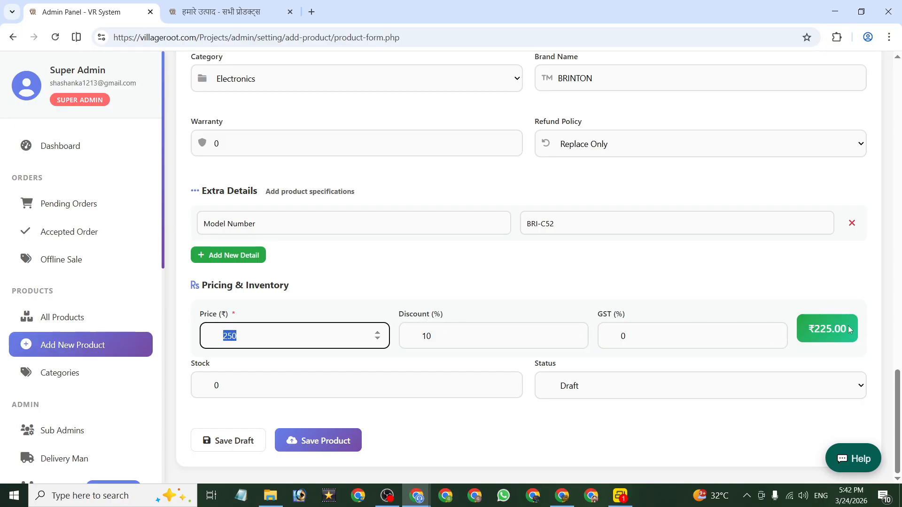
double_click(441, 337)
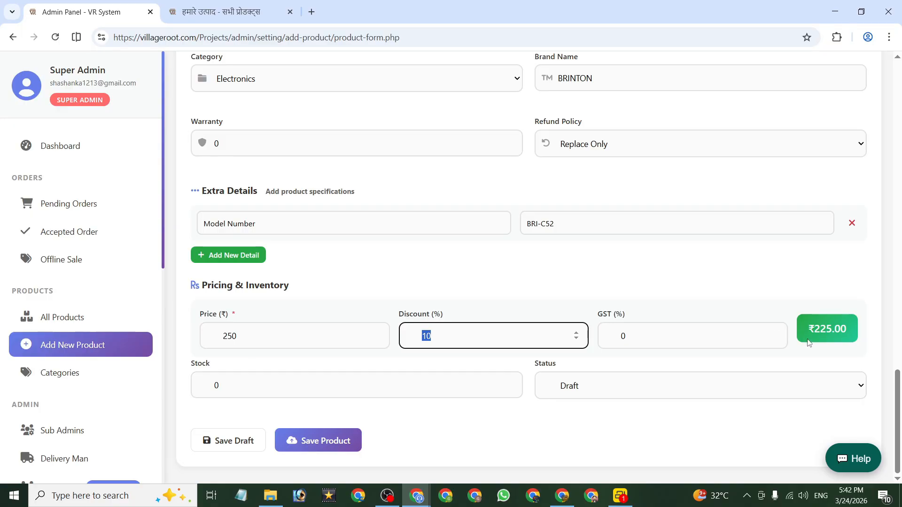
drag(805, 331, 844, 329)
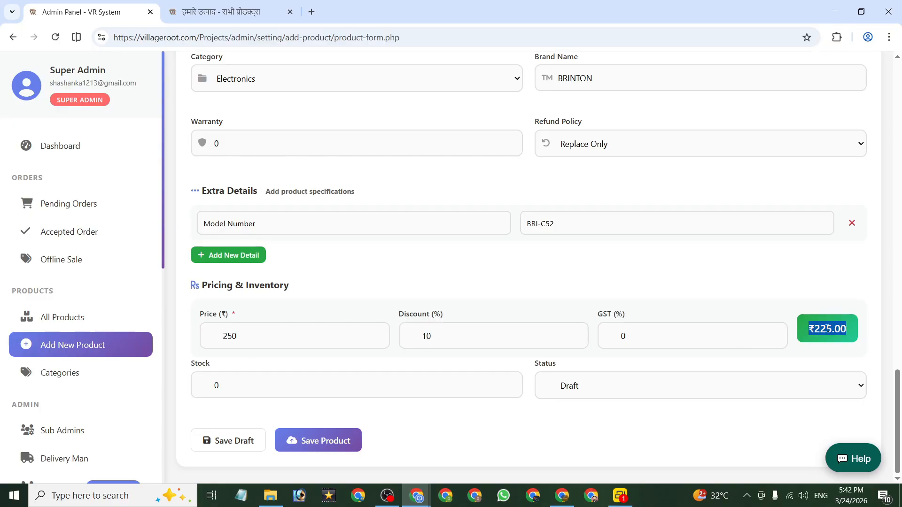
click(828, 329)
drag(812, 331, 874, 328)
click(858, 329)
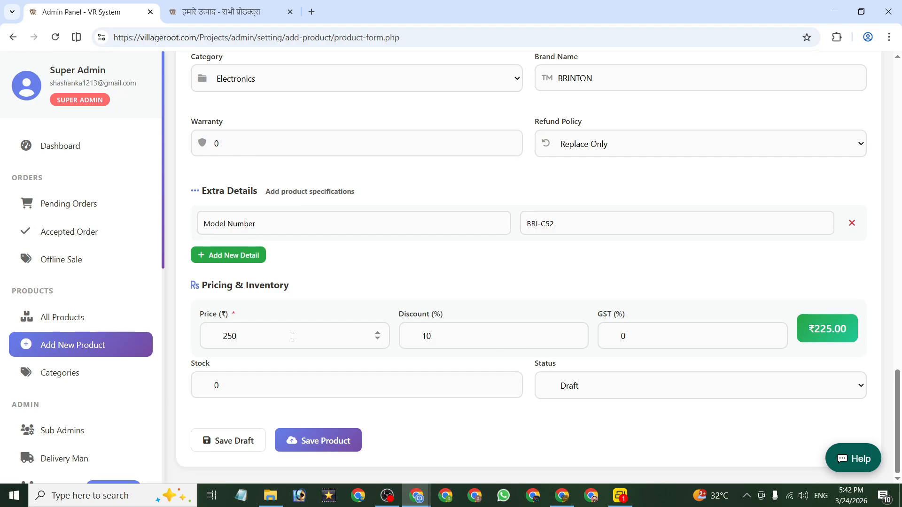
drag(292, 337, 185, 338)
drag(436, 335, 423, 336)
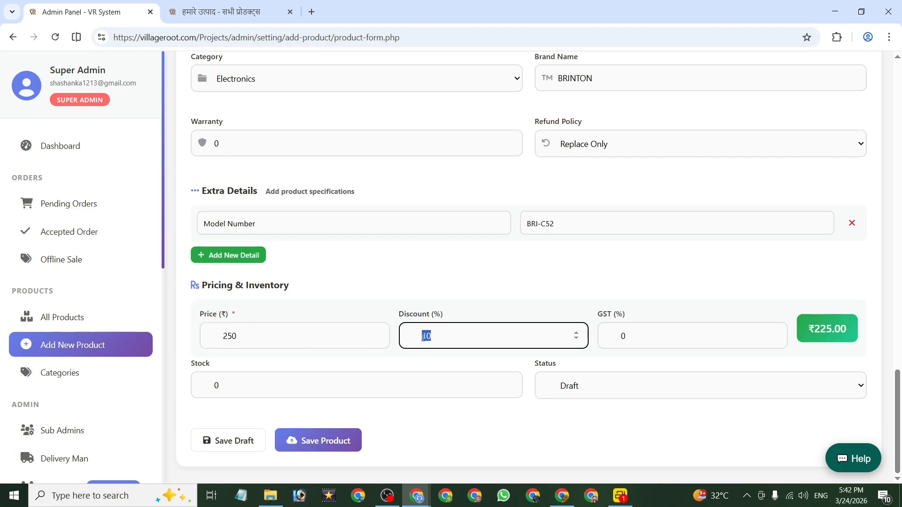
click(446, 337)
Look up the applicable GST rate for the BRINTON charger in the AI Chat Assistant's earlier HSN code answer
click(647, 337)
drag(628, 314, 602, 321)
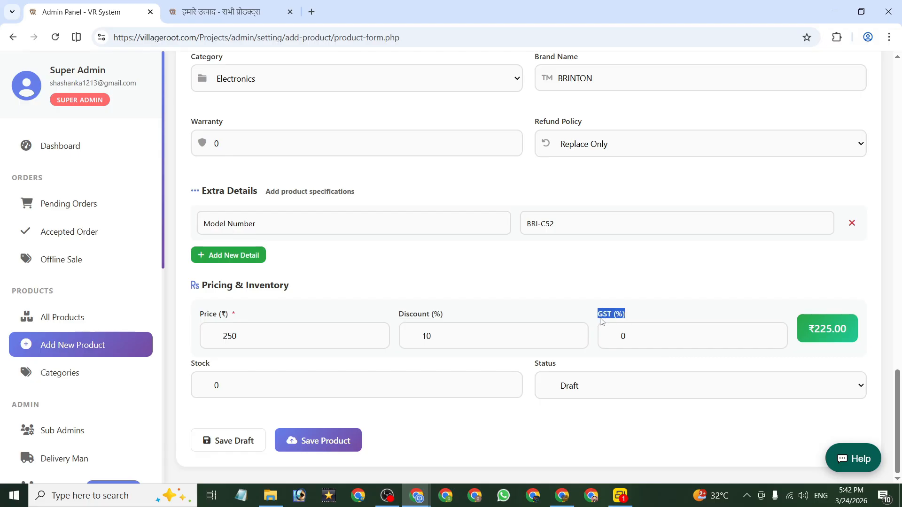
double_click(615, 336)
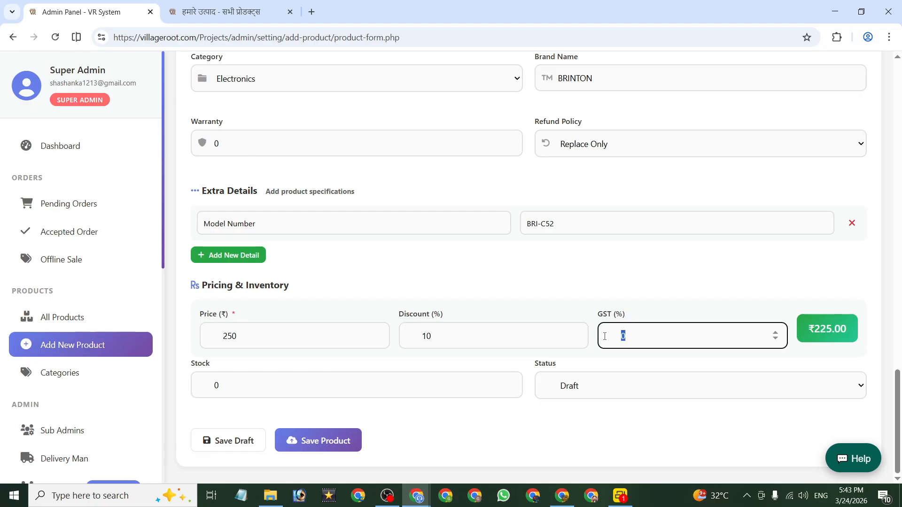
click(853, 459)
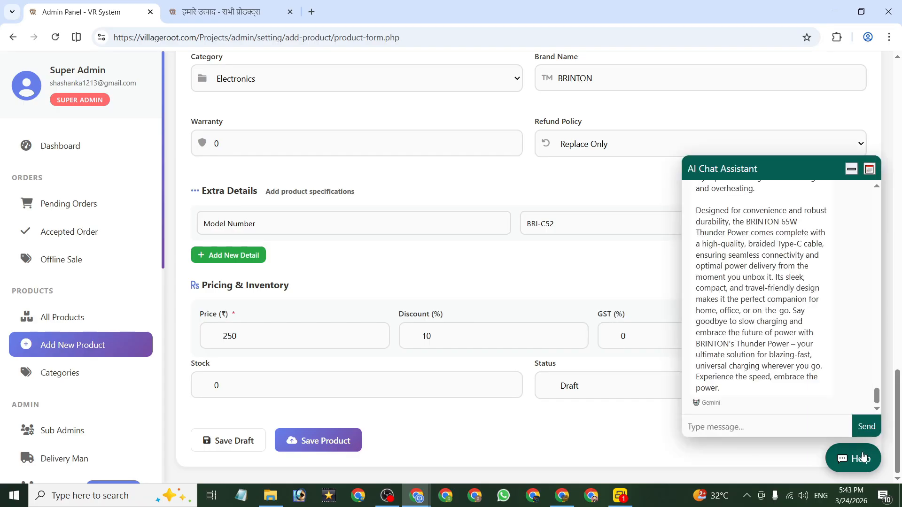
scroll(766, 319, up, 5)
scroll(766, 319, up, 15)
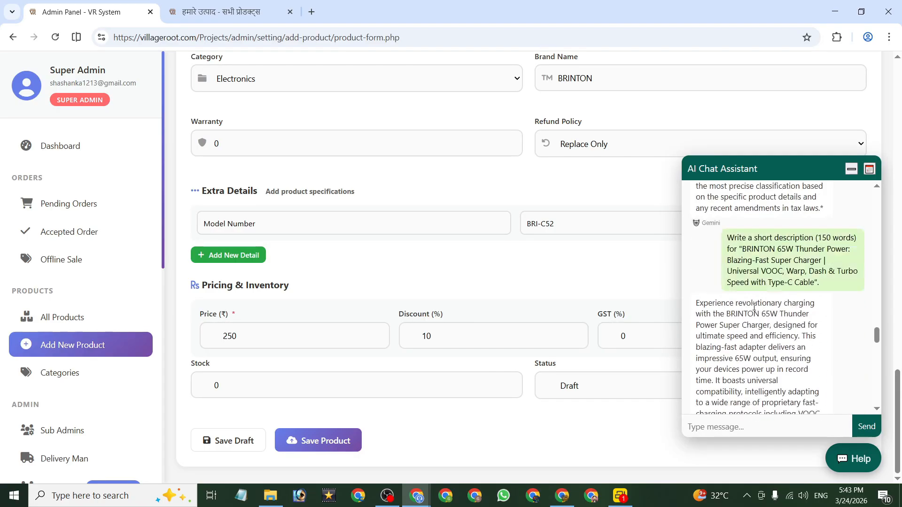
scroll(753, 300, down, 2)
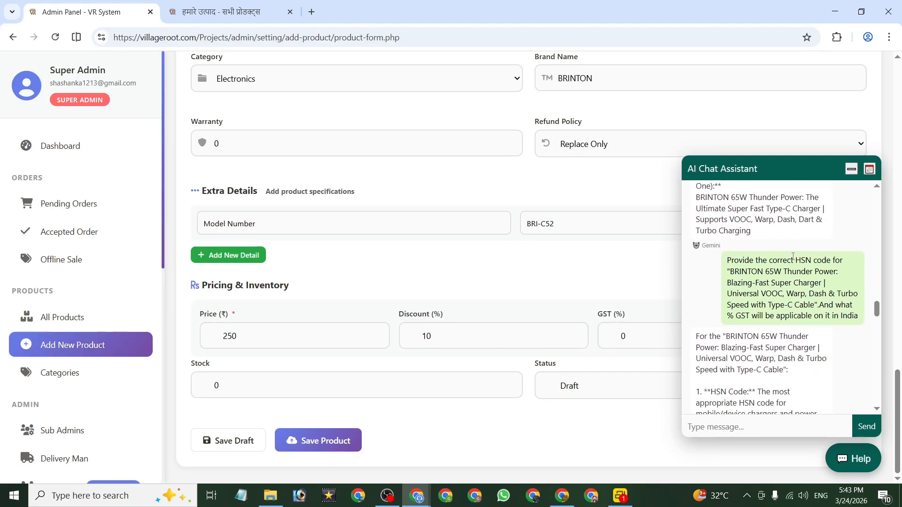
drag(794, 258, 820, 280)
scroll(754, 290, down, 2)
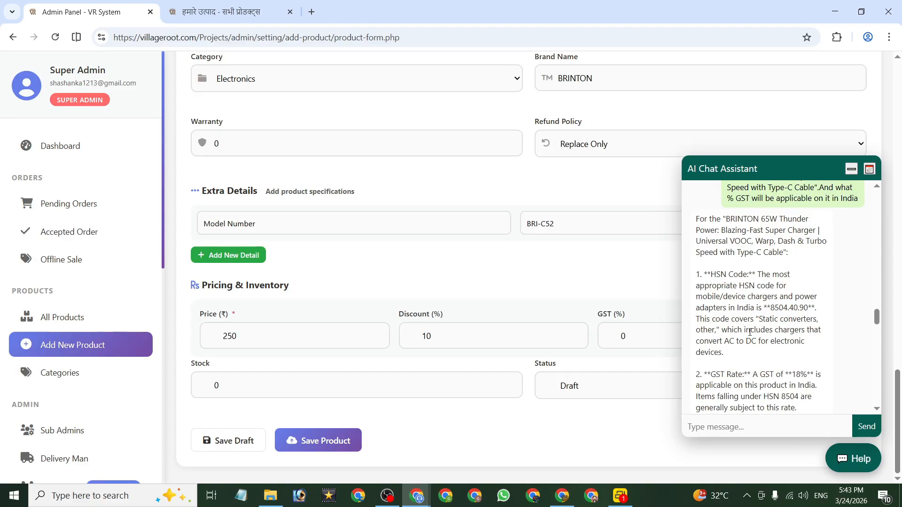
scroll(775, 324, down, 1)
drag(796, 316, 802, 316)
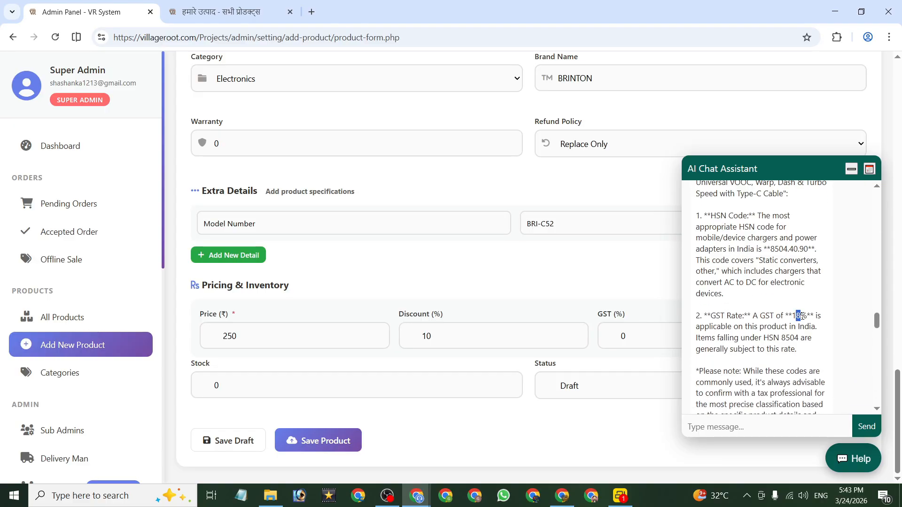
click(612, 300)
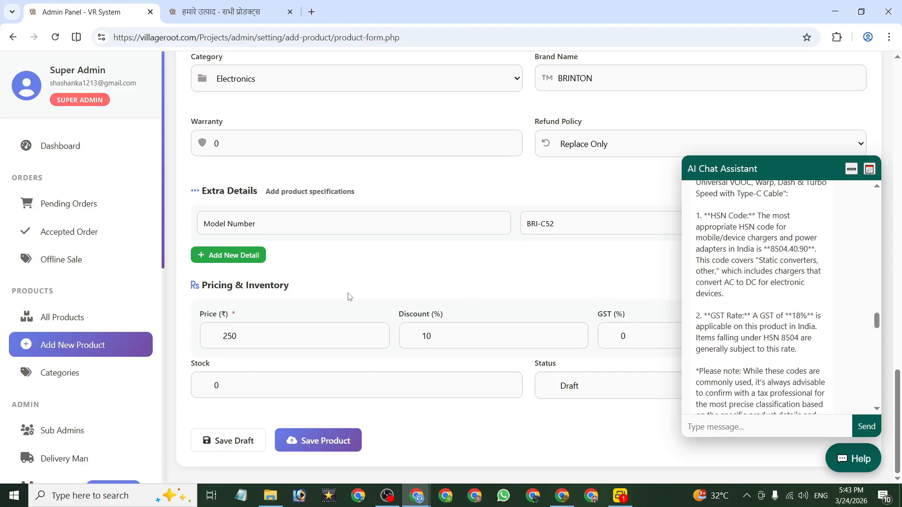
click(856, 171)
Set the product's GST to 18 percent and check the recalculated final price
double_click(623, 336)
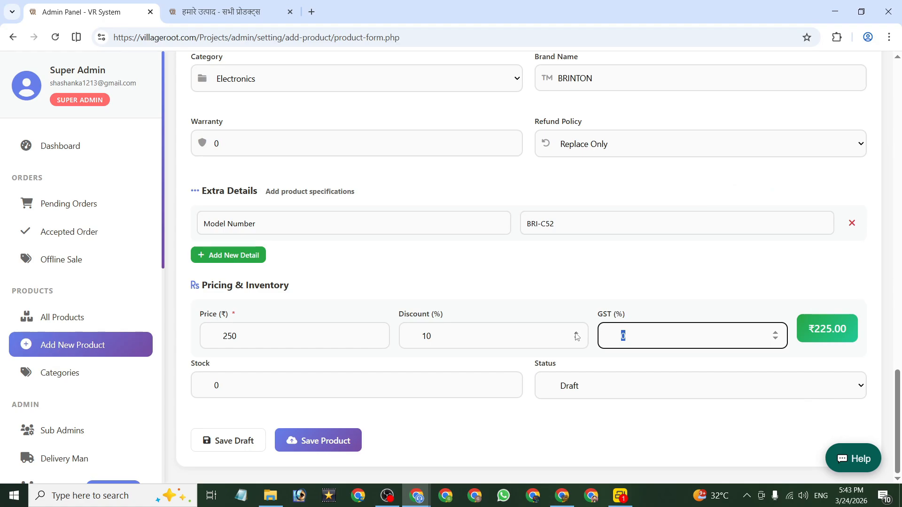
text(18)
click(686, 299)
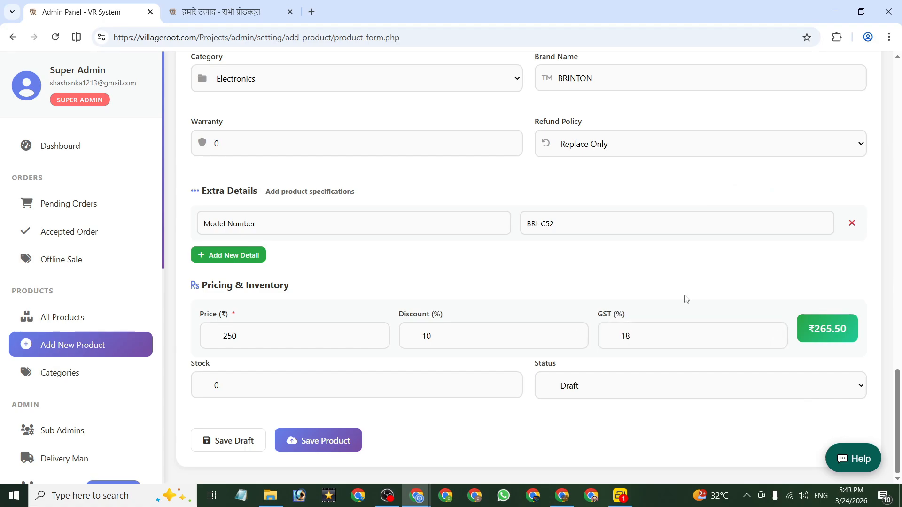
double_click(640, 334)
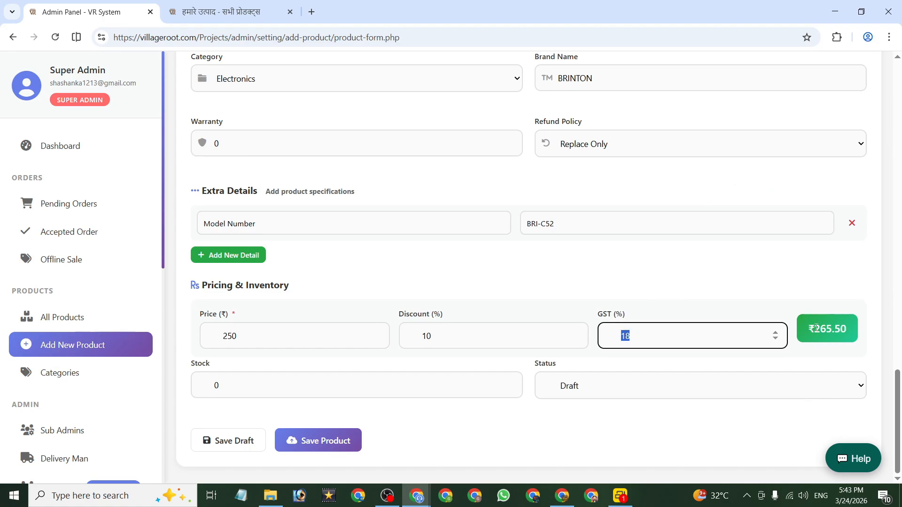
mouse_move(809, 329)
mouse_down()
mouse_move(850, 329)
mouse_move(796, 332)
mouse_up()
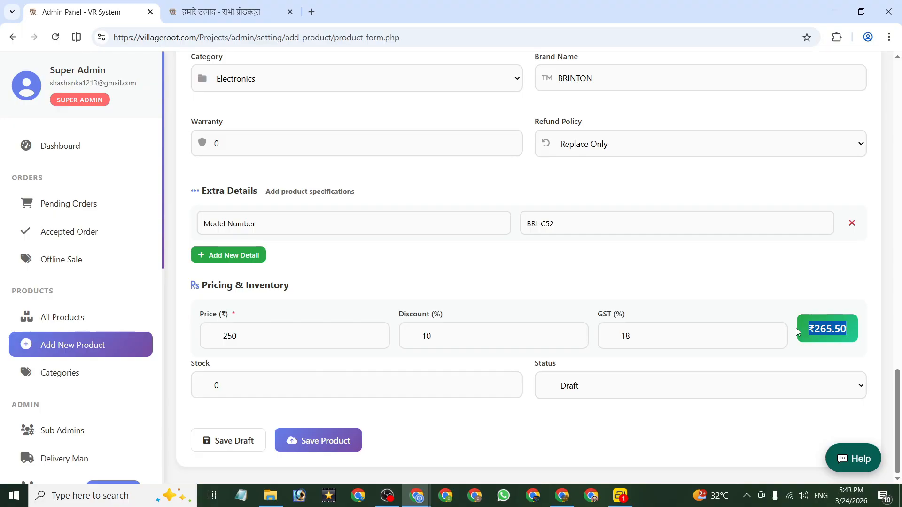
click(796, 328)
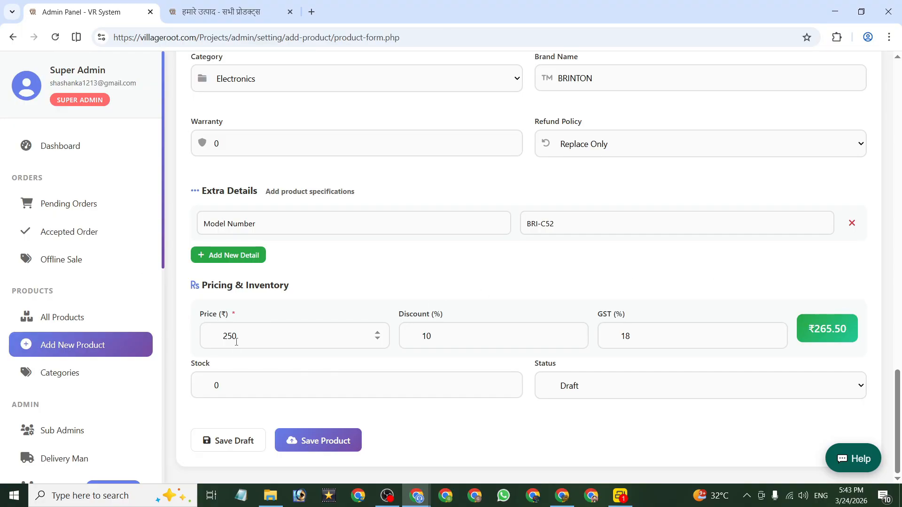
Set the Stock to 100, leave the Status as Draft, and save the product
drag(190, 364, 230, 369)
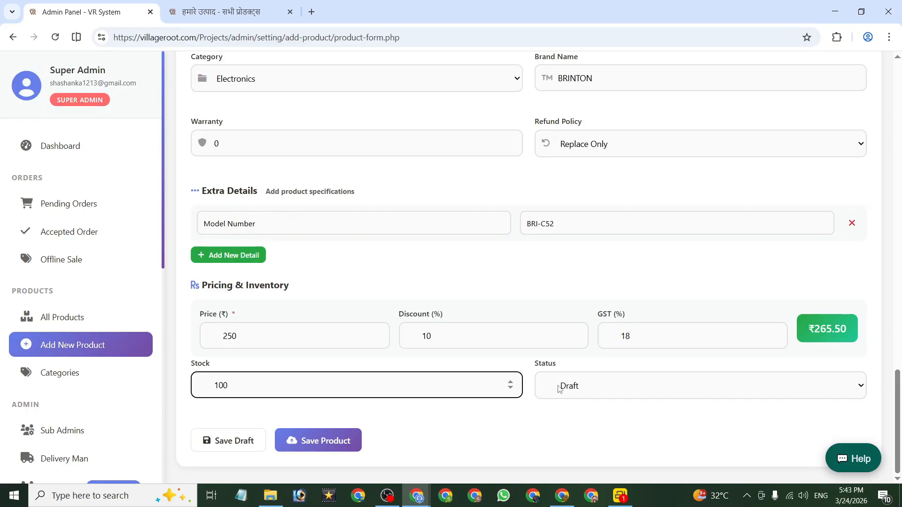
click(620, 383)
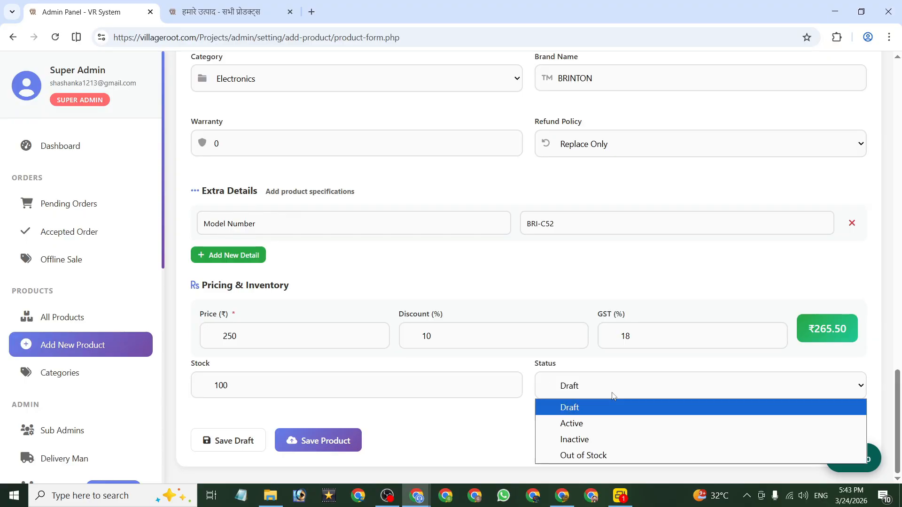
click(578, 409)
click(324, 443)
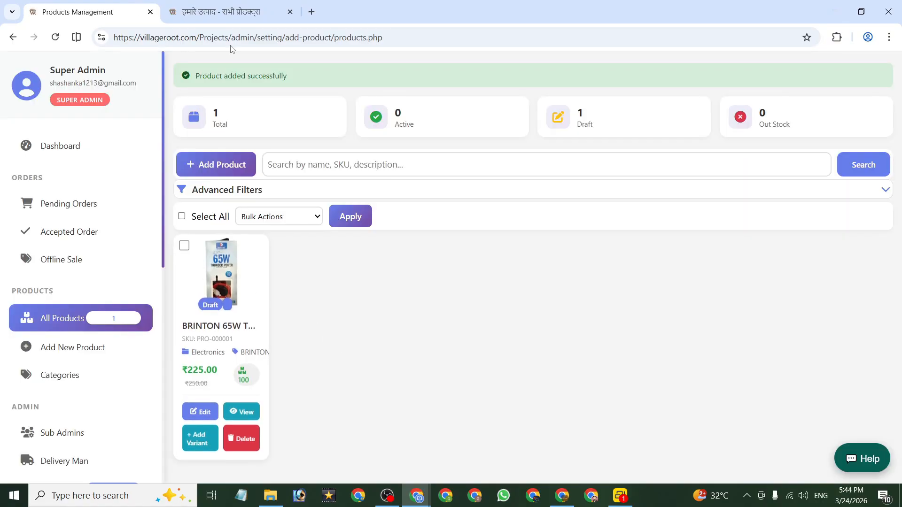
Reload the storefront's all-products page and check whether the draft product is listed
click(219, 11)
click(55, 37)
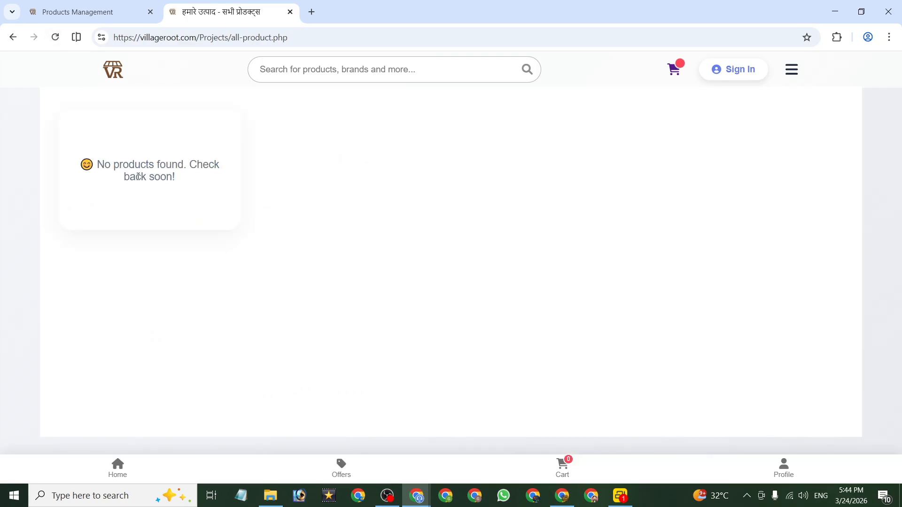
drag(72, 160, 182, 191)
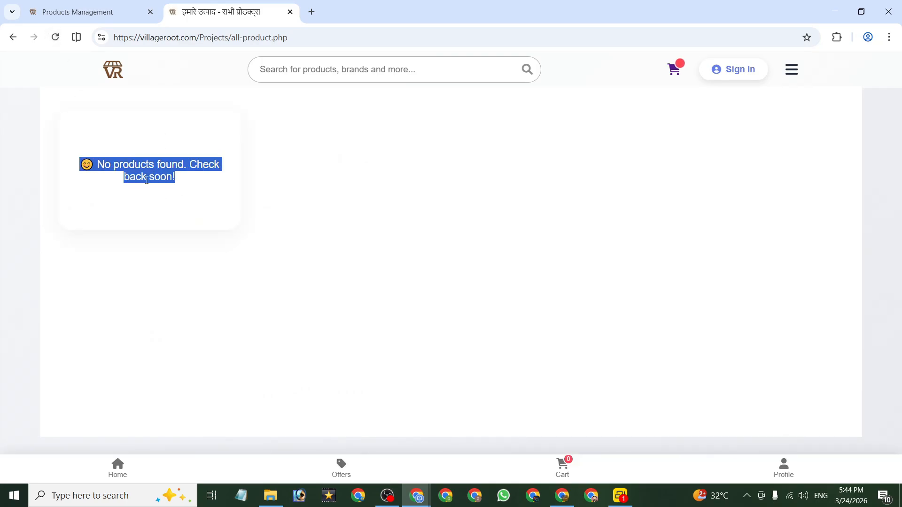
Set the BRINTON 65W charger's status to Active with a bulk action in the admin product list
click(87, 5)
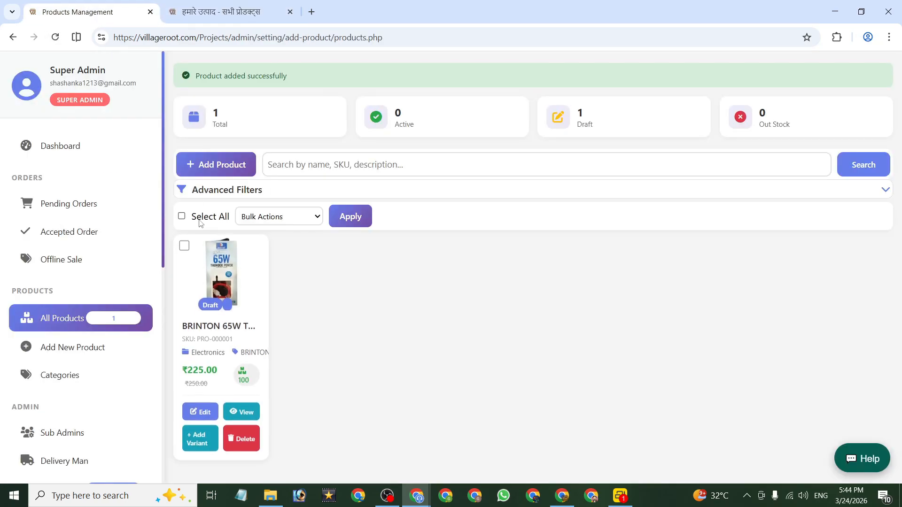
click(185, 245)
click(269, 218)
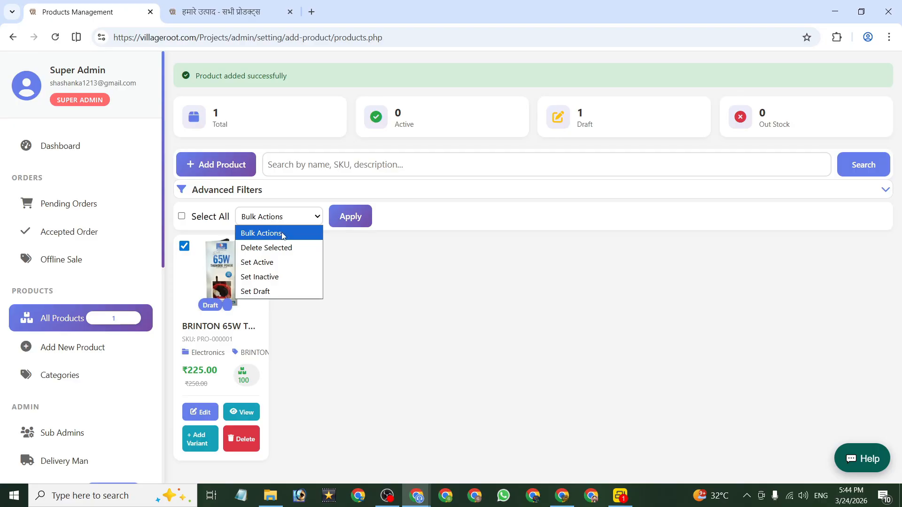
click(263, 262)
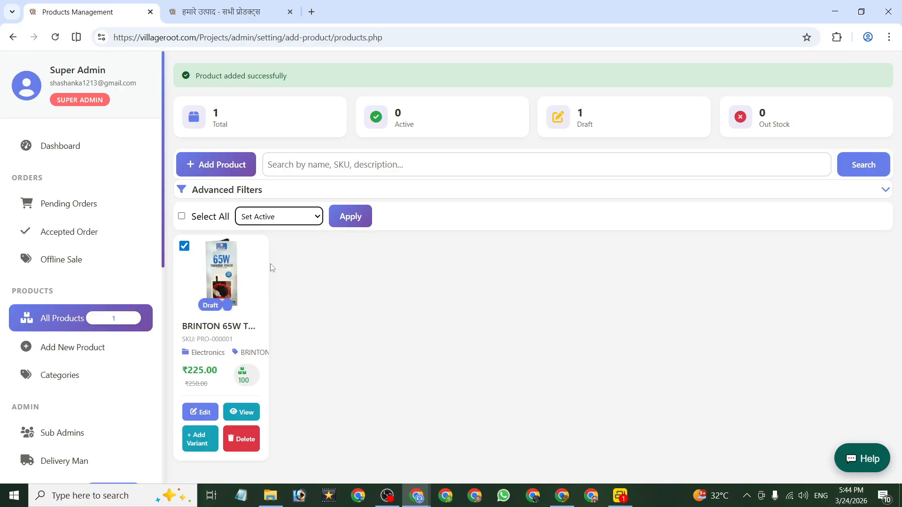
click(356, 217)
Reload the storefront's all-products page and open the BRINTON 65W charger's product page
click(221, 12)
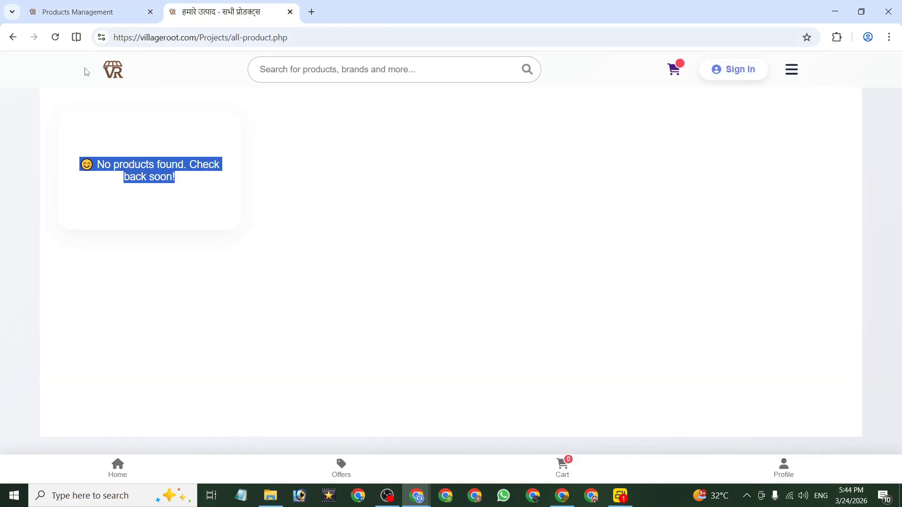
click(55, 38)
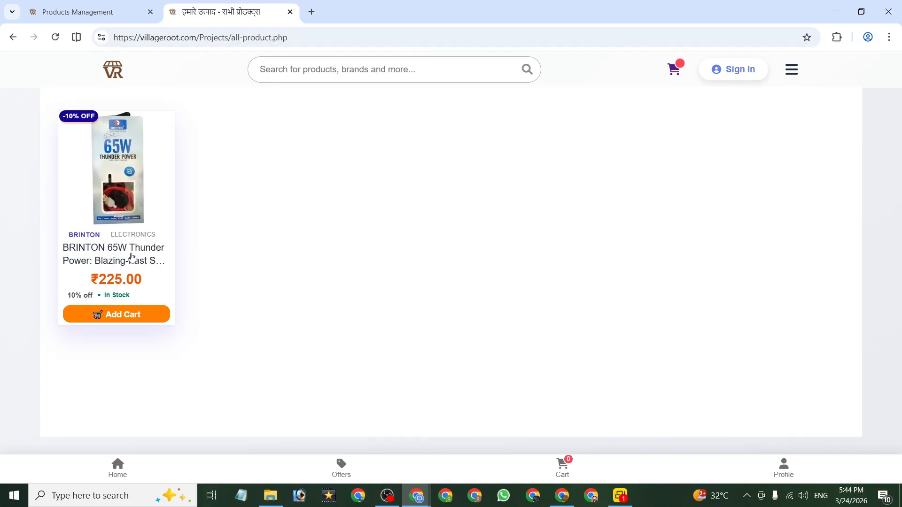
click(127, 317)
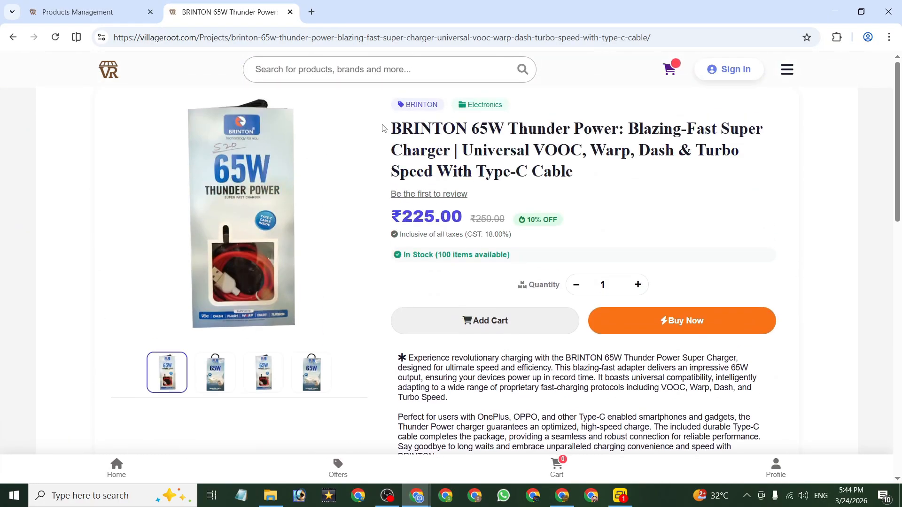
Review the product page's title, price, GST note, full description and specification table
drag(383, 128, 609, 188)
click(399, 221)
drag(397, 234, 511, 235)
scroll(362, 186, down, 15)
scroll(362, 186, up, 5)
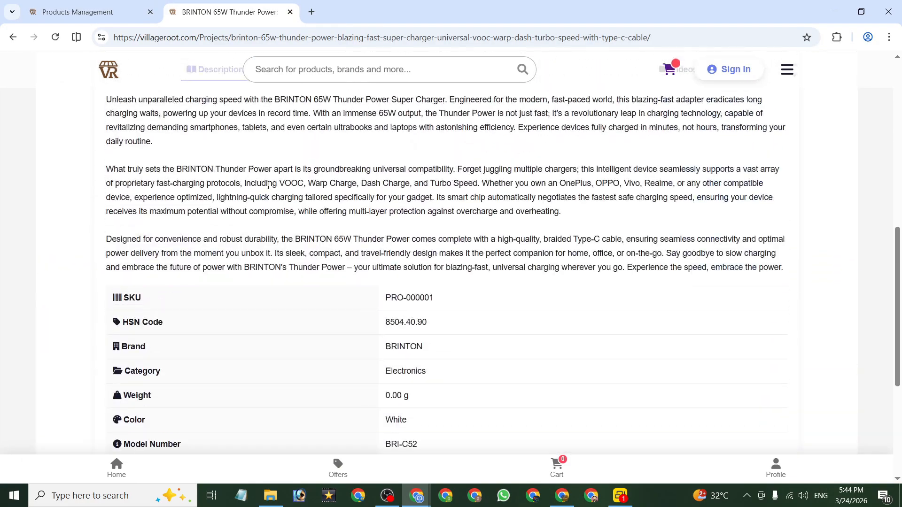
scroll(144, 187, down, 4)
drag(121, 123, 445, 263)
scroll(445, 264, up, 6)
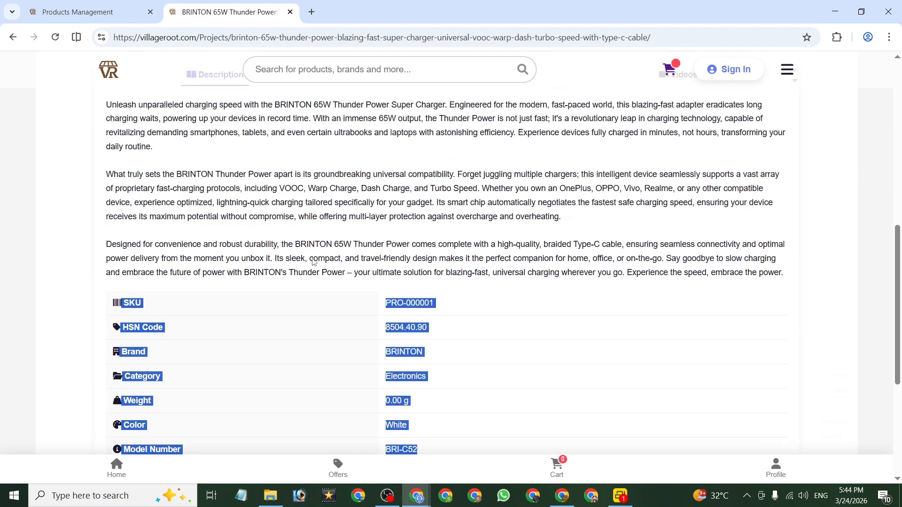
Check the return policy in the product page's Warranty section
click(472, 193)
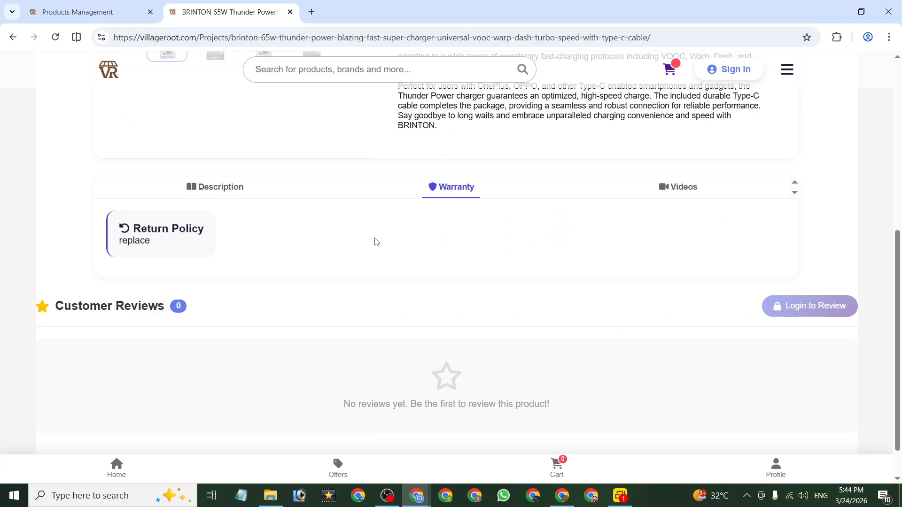
drag(116, 236, 162, 253)
click(142, 233)
drag(128, 230, 110, 240)
click(156, 246)
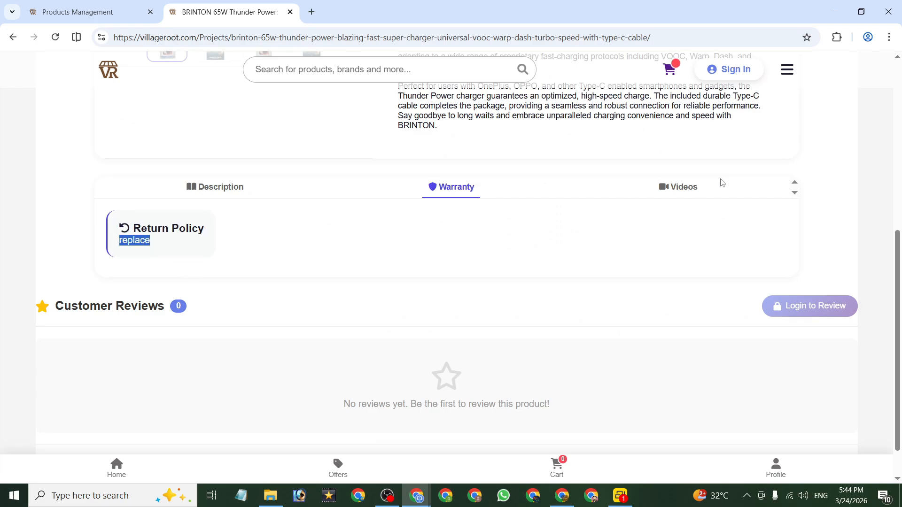
Check the product's Videos section and compare it with the Description and Warranty sections
click(690, 189)
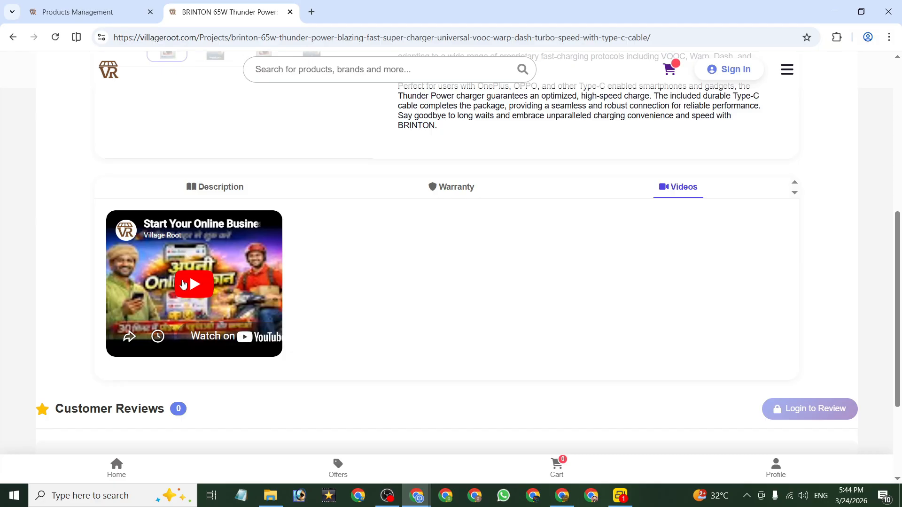
click(207, 190)
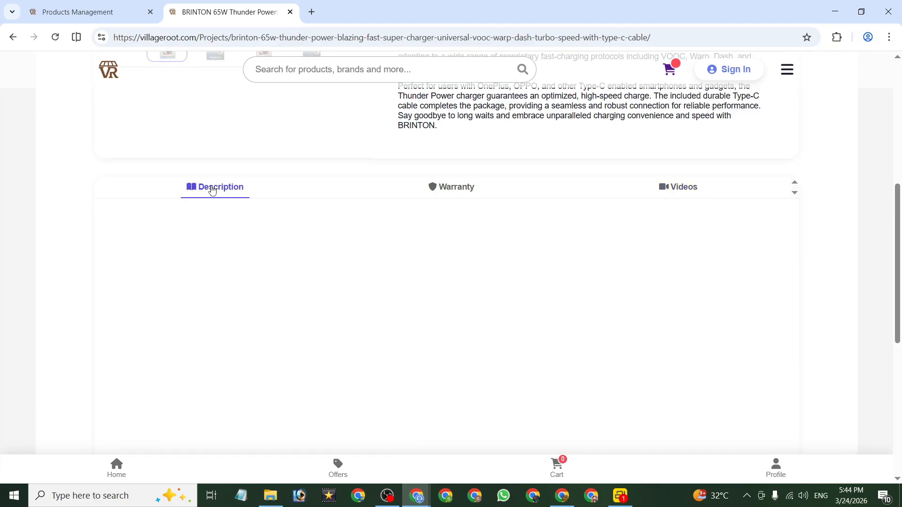
click(454, 193)
click(670, 191)
click(461, 185)
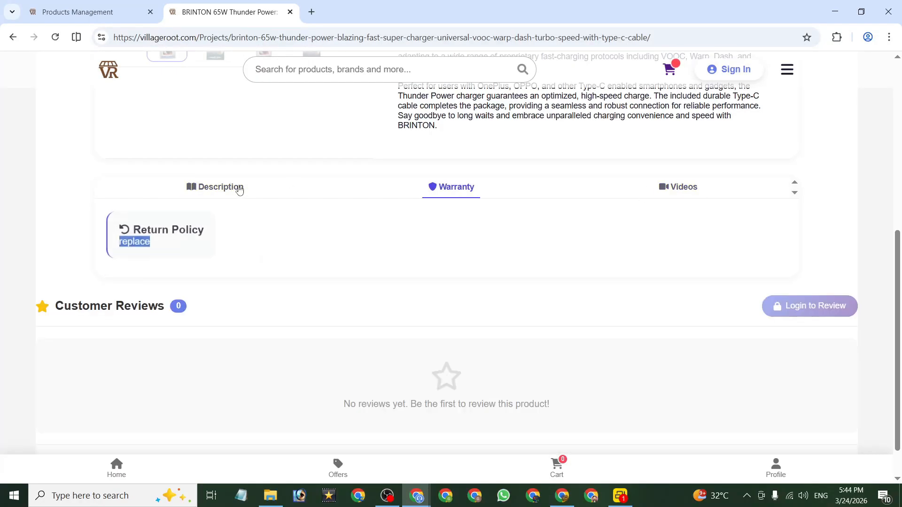
click(239, 189)
Recheck the product page from its title and price down to the specifications and customer reviews
scroll(199, 259, down, 5)
scroll(213, 249, up, 7)
scroll(236, 234, down, 7)
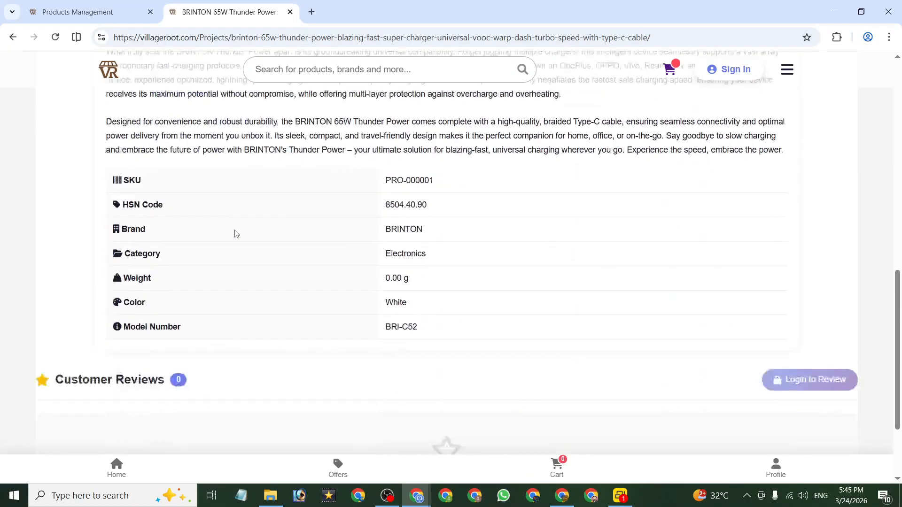
scroll(333, 251, up, 7)
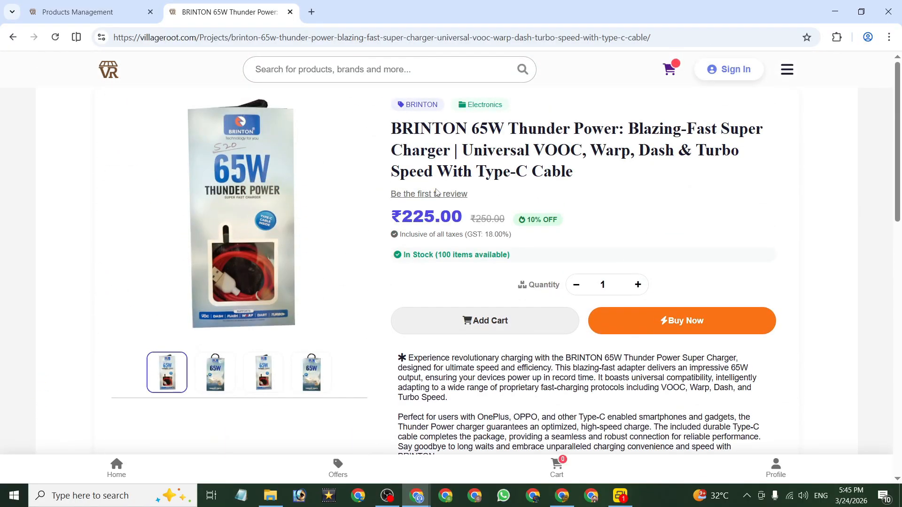
click(436, 193)
click(577, 165)
scroll(308, 247, down, 7)
scroll(275, 206, up, 8)
Return to the admin product list and review the AI Chat Assistant's earlier prompts and answers
click(94, 12)
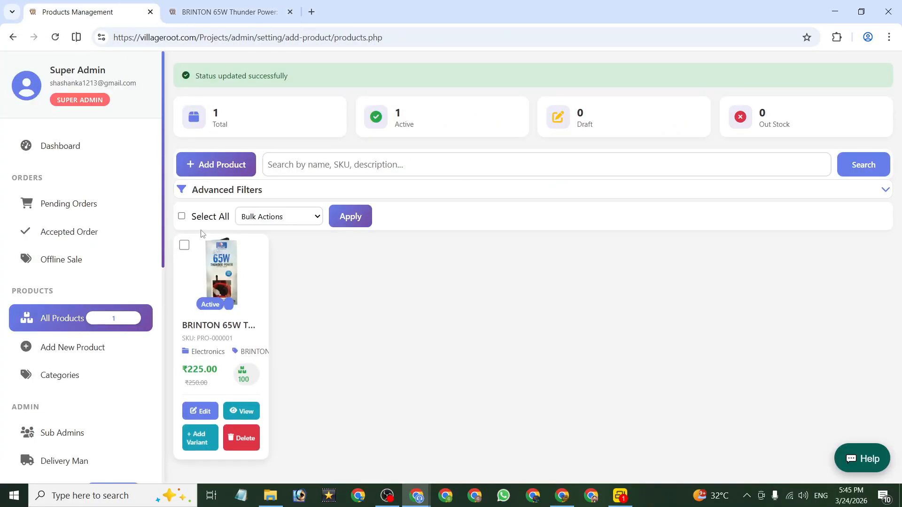
click(867, 462)
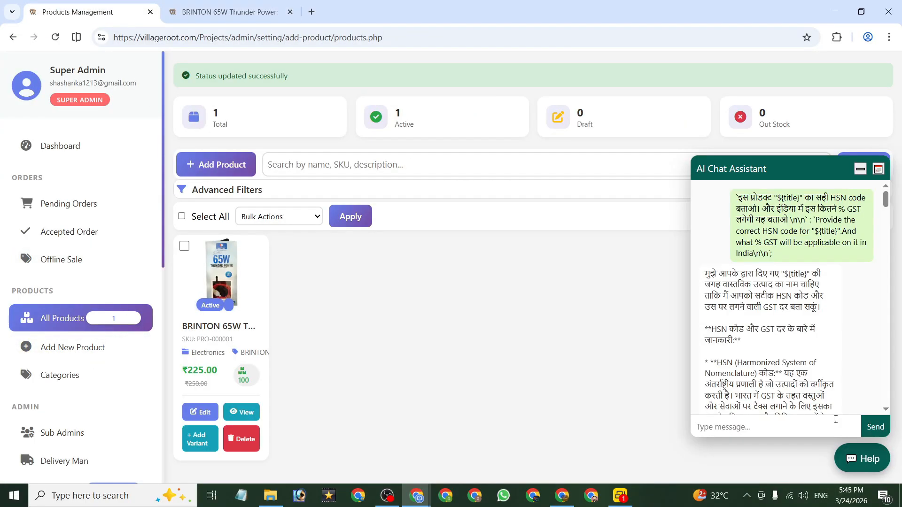
scroll(799, 347, down, 20)
scroll(829, 347, down, 15)
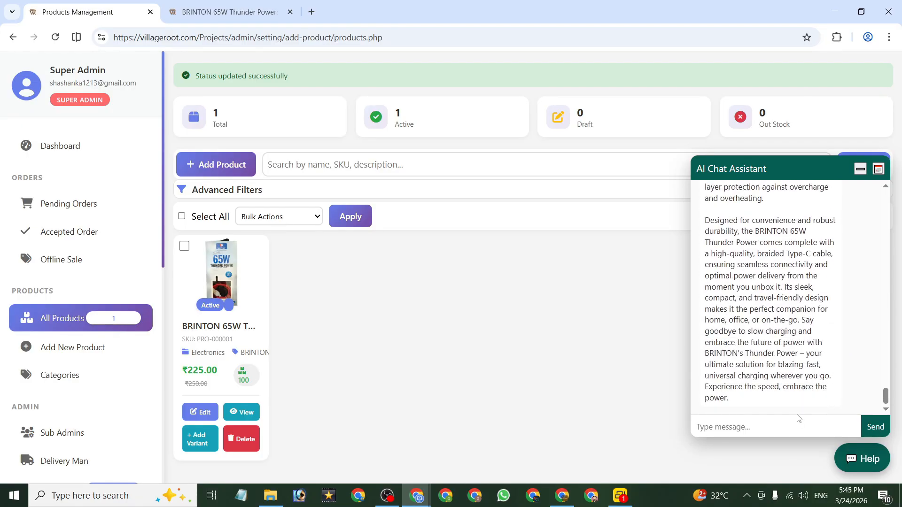
scroll(798, 329, up, 15)
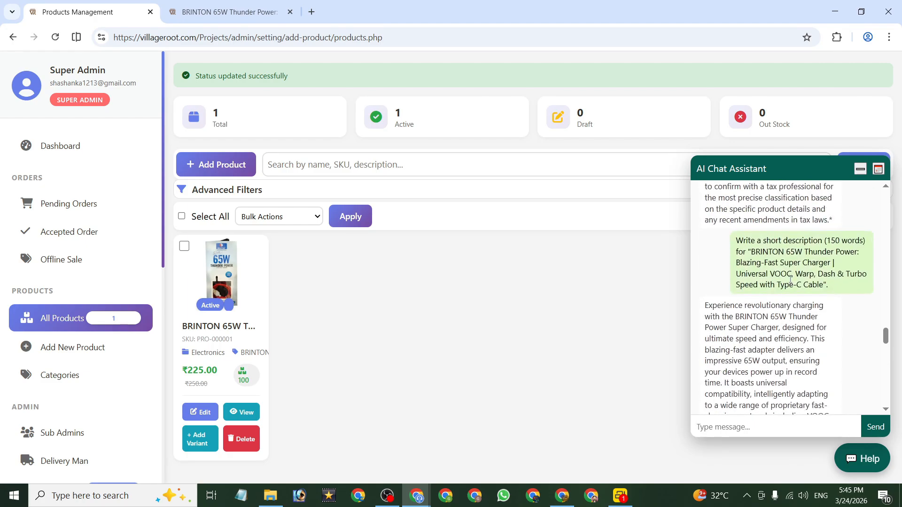
scroll(803, 271, up, 5)
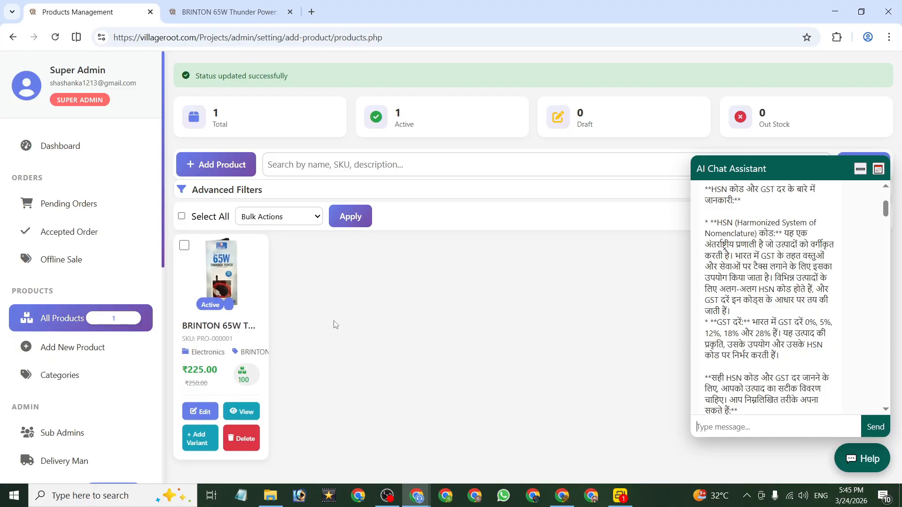
Open a blank new product form and review its Product Name, SEO Title, URL Slug, SKU Number and HSN Code fields
click(91, 348)
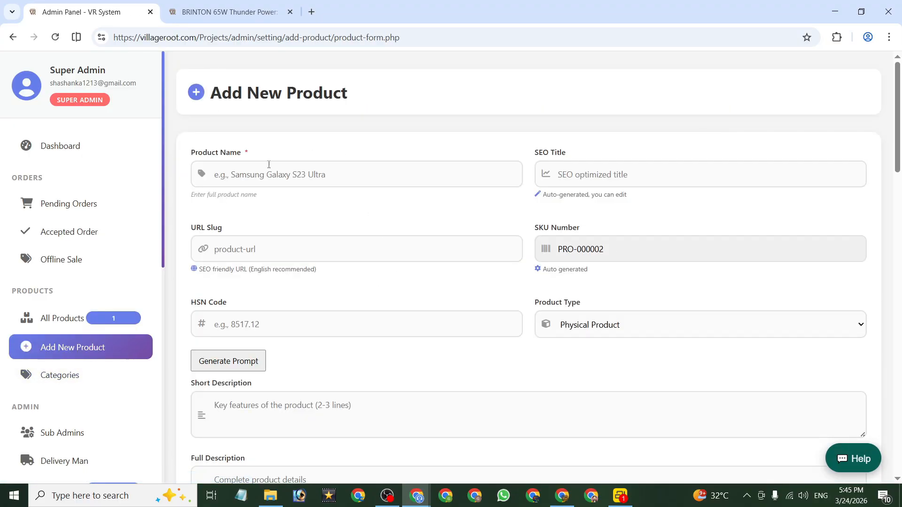
drag(191, 153, 249, 155)
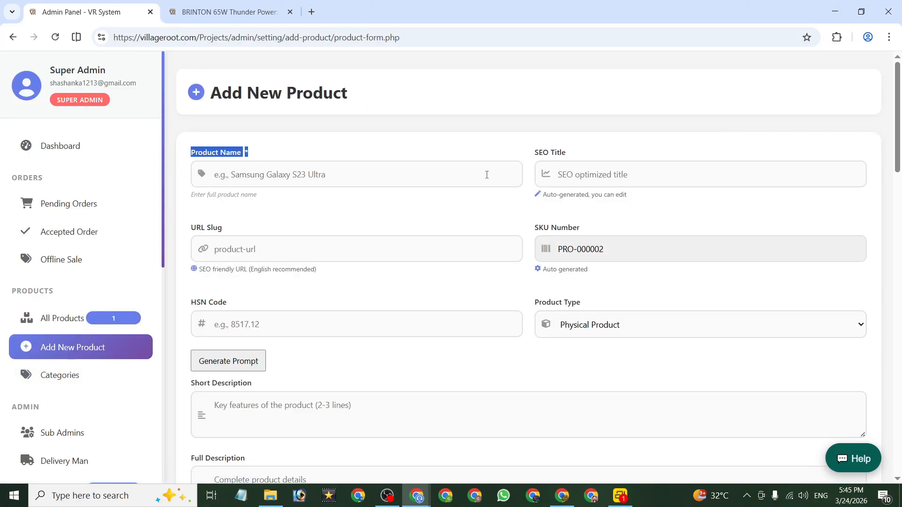
click(610, 174)
drag(542, 153, 567, 152)
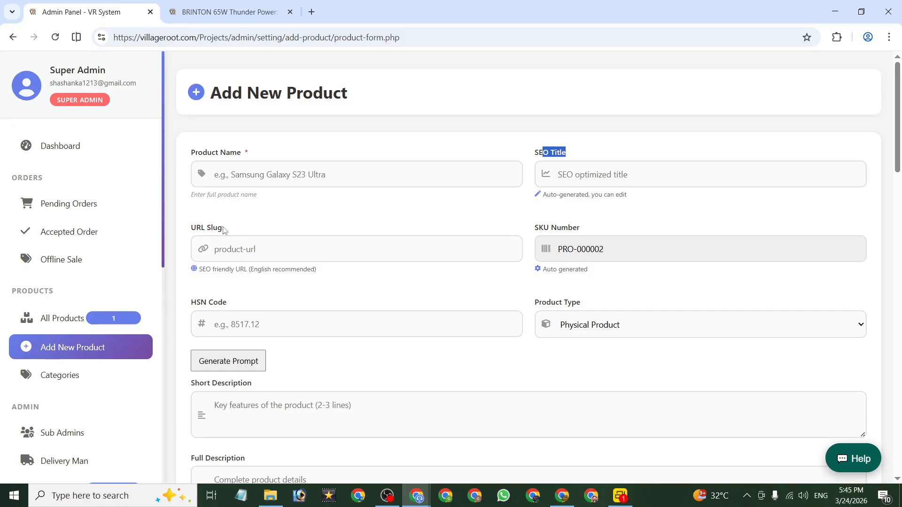
drag(218, 228, 190, 229)
drag(533, 230, 580, 230)
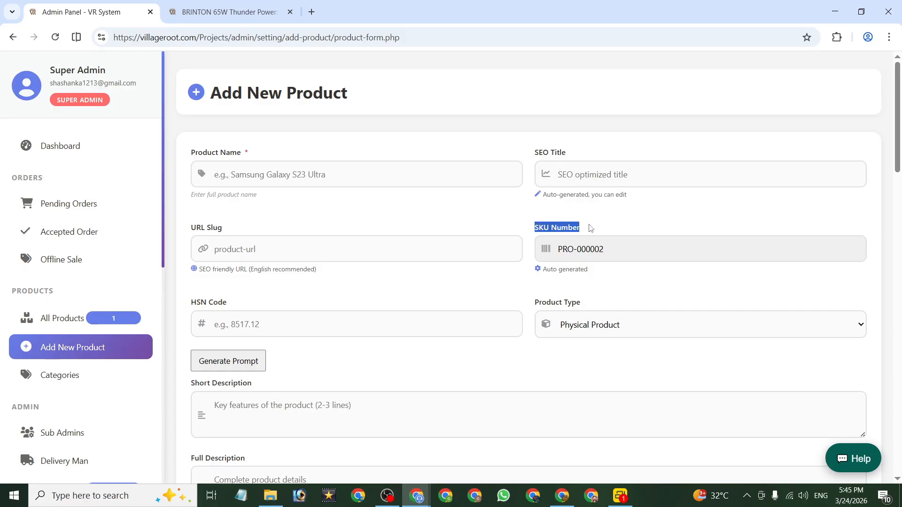
scroll(234, 263, down, 3)
drag(234, 189, 189, 187)
Open and close the AI Chat Assistant over the form, and inspect the description and product image fields
click(869, 463)
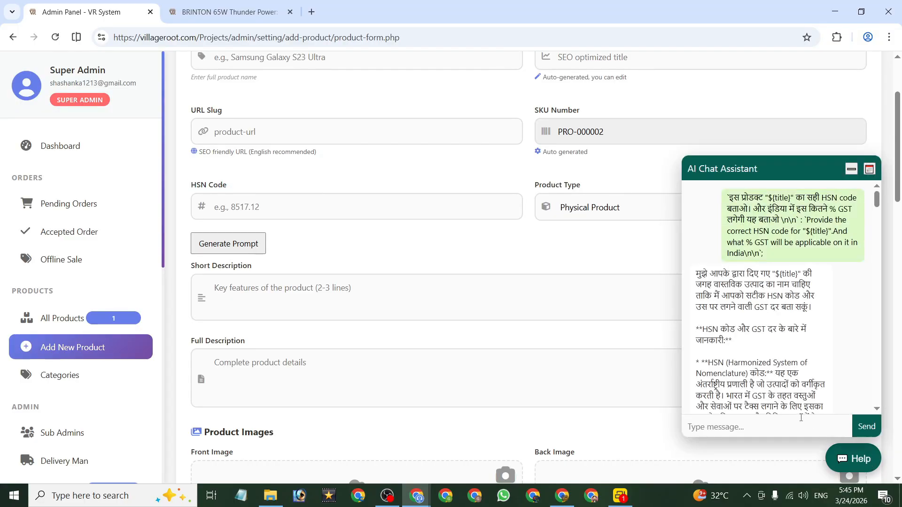
click(851, 169)
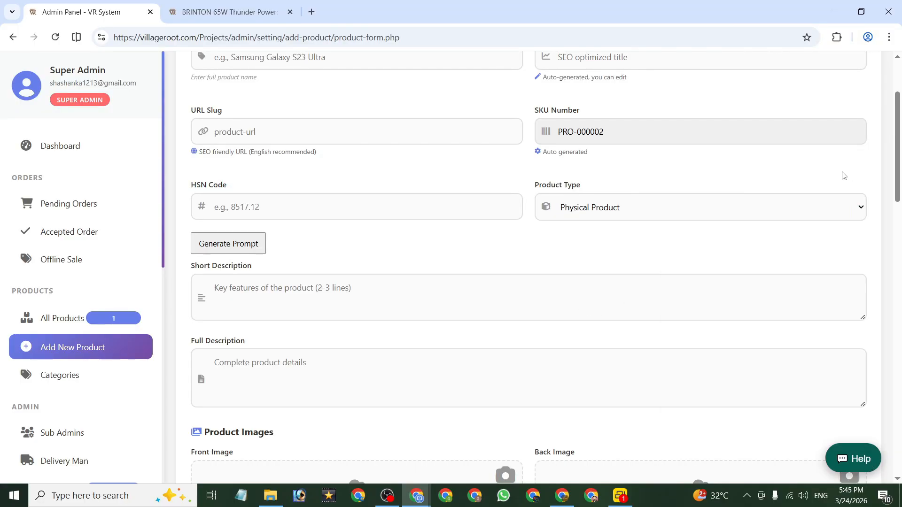
scroll(394, 291, down, 3)
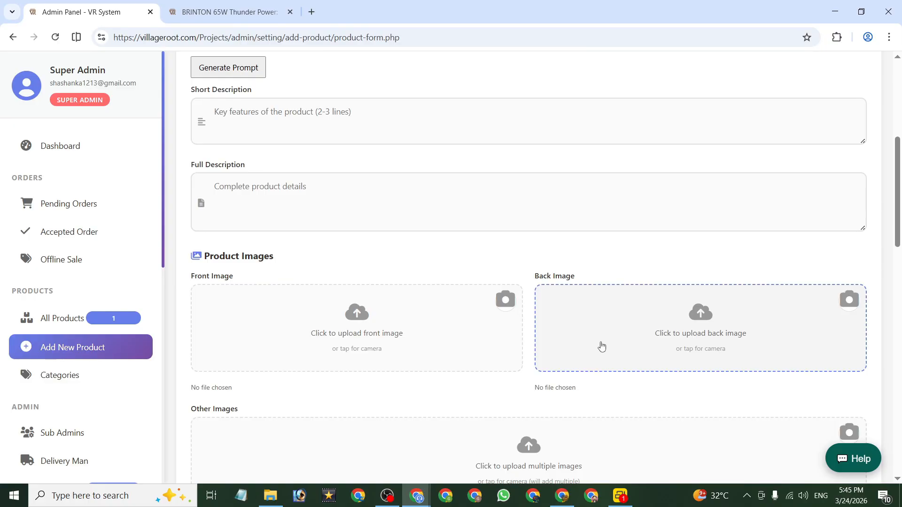
scroll(525, 339, up, 1)
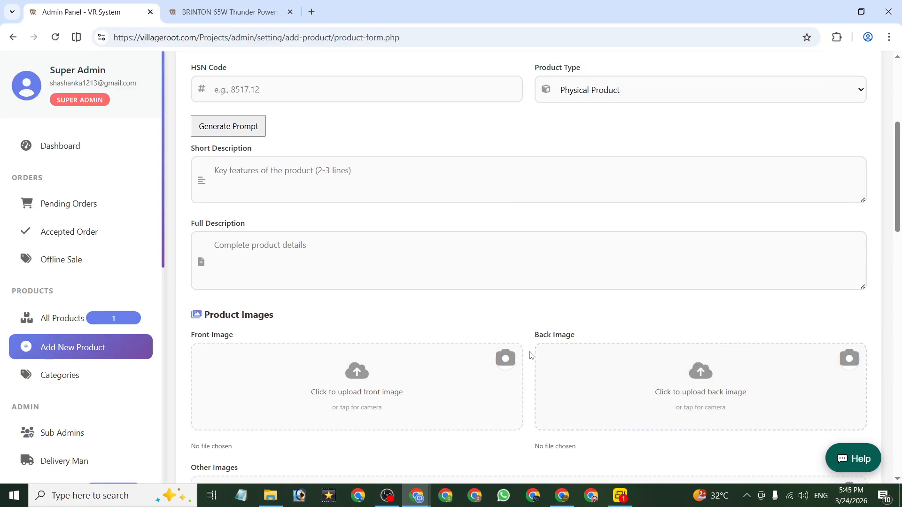
scroll(531, 356, down, 1)
Reopen the AI Chat Assistant beside the form and locate the earlier HSN code request for the charger
click(861, 463)
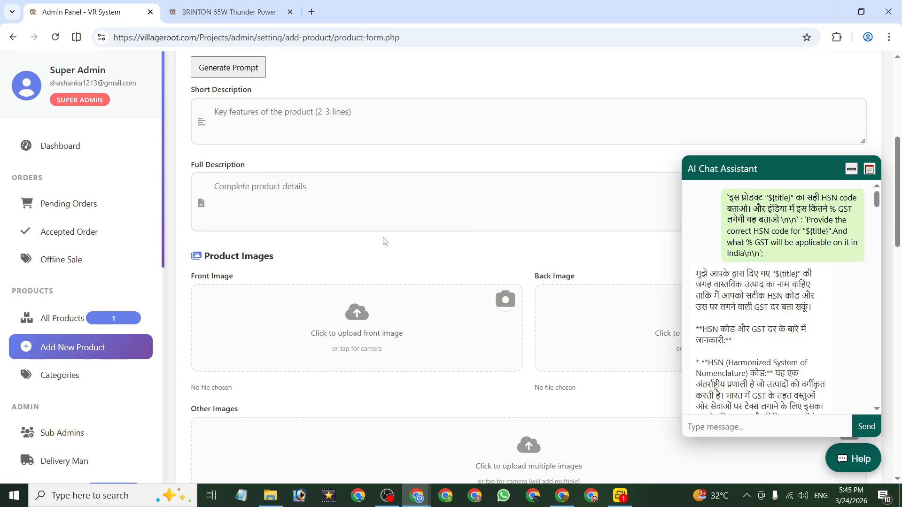
scroll(744, 282, down, 15)
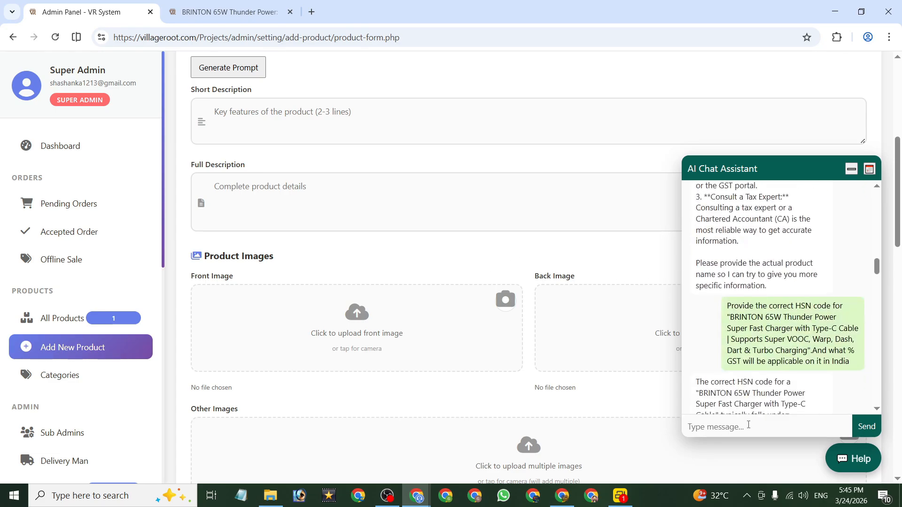
scroll(282, 263, up, 3)
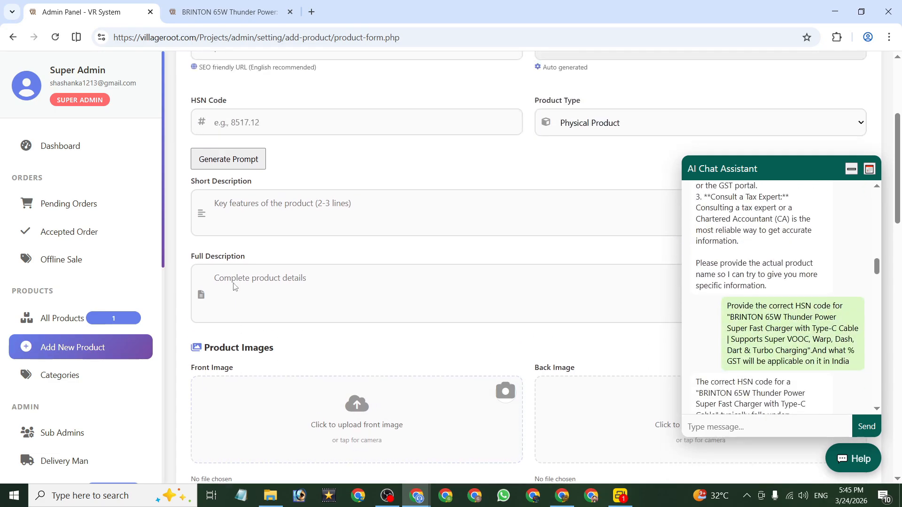
Review the content options in the Product Prompt Generator and close it
click(238, 247)
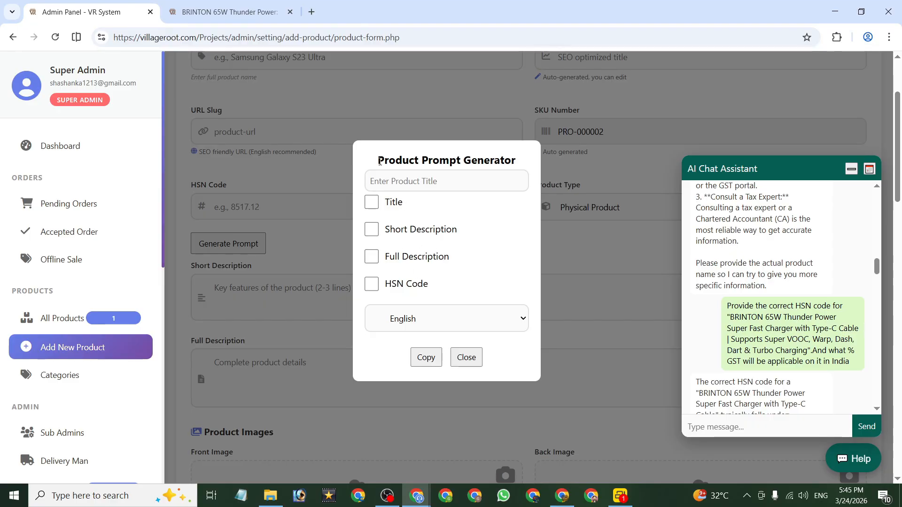
drag(375, 158, 458, 292)
click(460, 297)
click(466, 358)
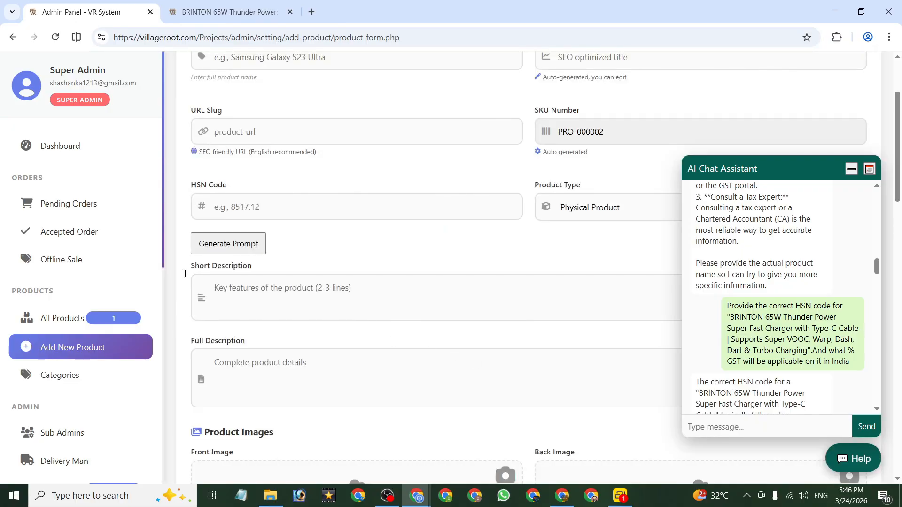
Reopen the Product Prompt Generator with Title selected, check its product title field, and close both the AI Chat Assistant and the generator
click(212, 246)
click(372, 202)
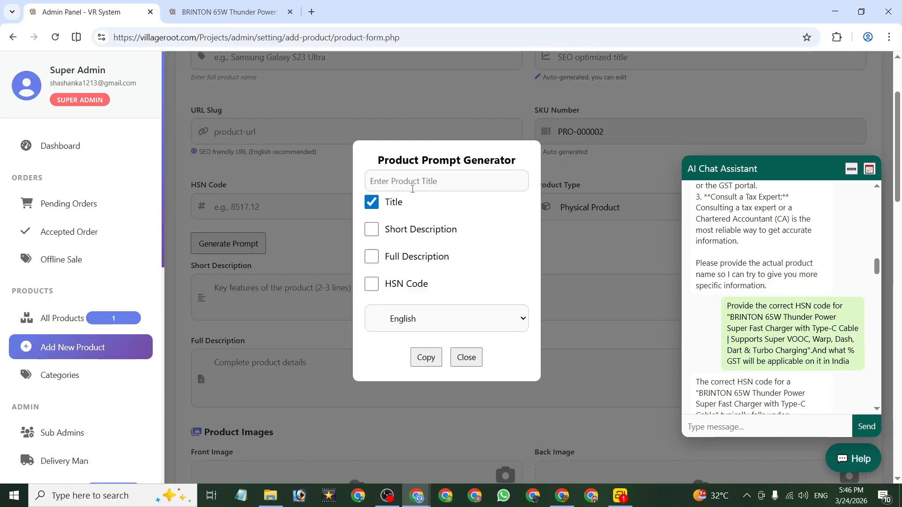
click(421, 182)
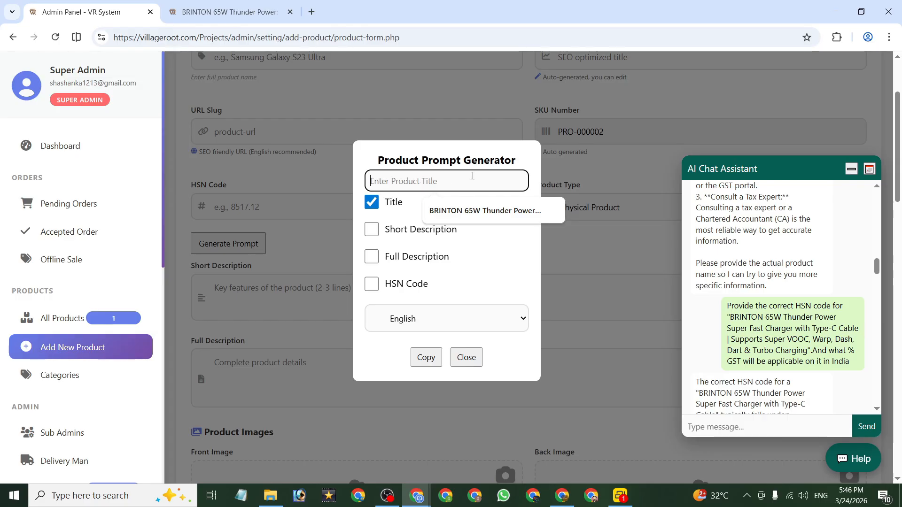
click(851, 169)
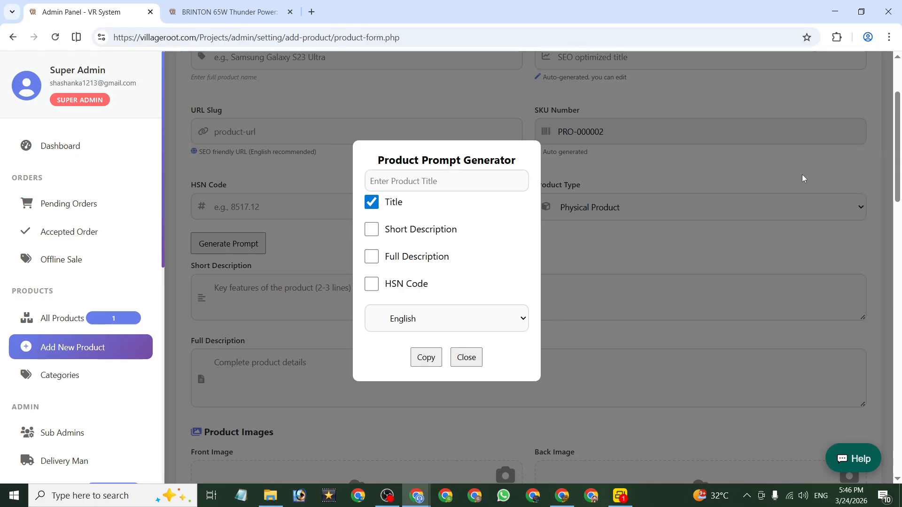
click(478, 361)
Inspect the Short Description and Full Description fields, and briefly open and close the Product Prompt Generator again
scroll(395, 346, down, 3)
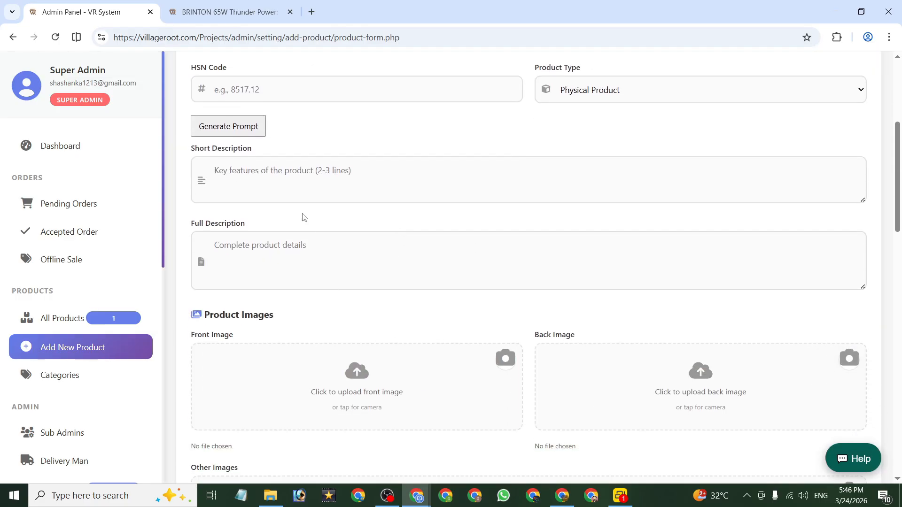
click(301, 197)
click(290, 255)
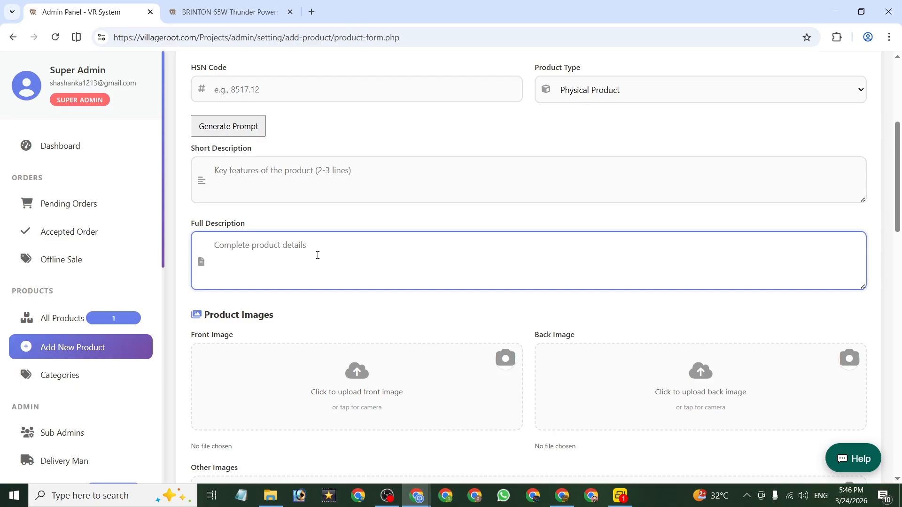
scroll(318, 255, down, 3)
scroll(262, 227, up, 3)
click(229, 127)
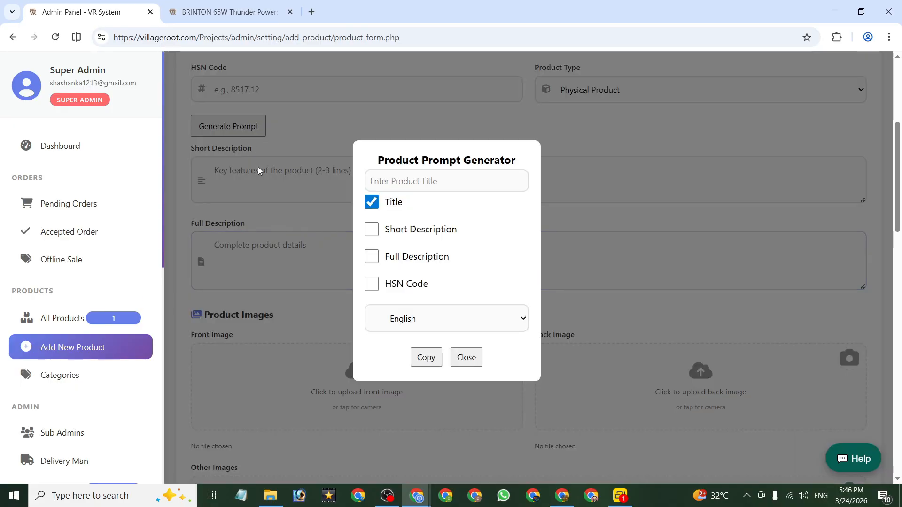
click(467, 357)
Review the rest of the new product form, including the Category & Brand, Extra Details and Pricing & Inventory sections
scroll(322, 267, down, 15)
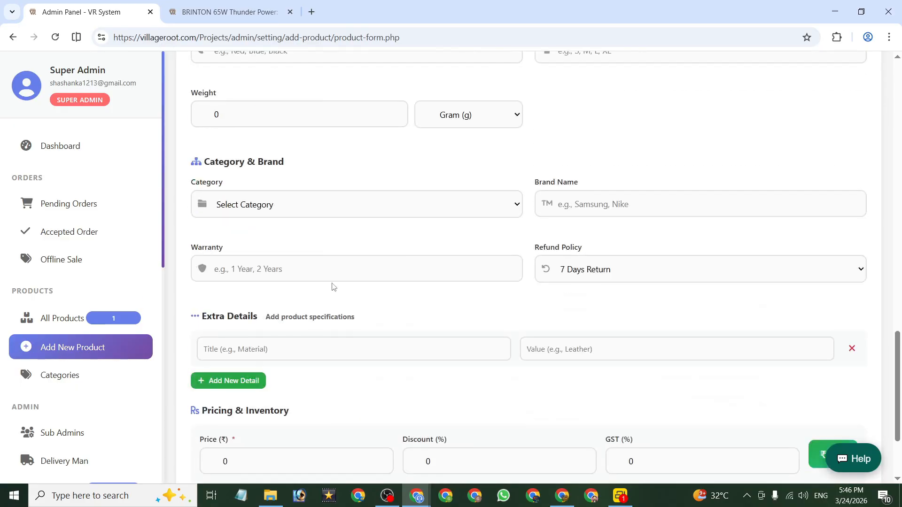
scroll(335, 296, down, 5)
scroll(376, 329, up, 20)
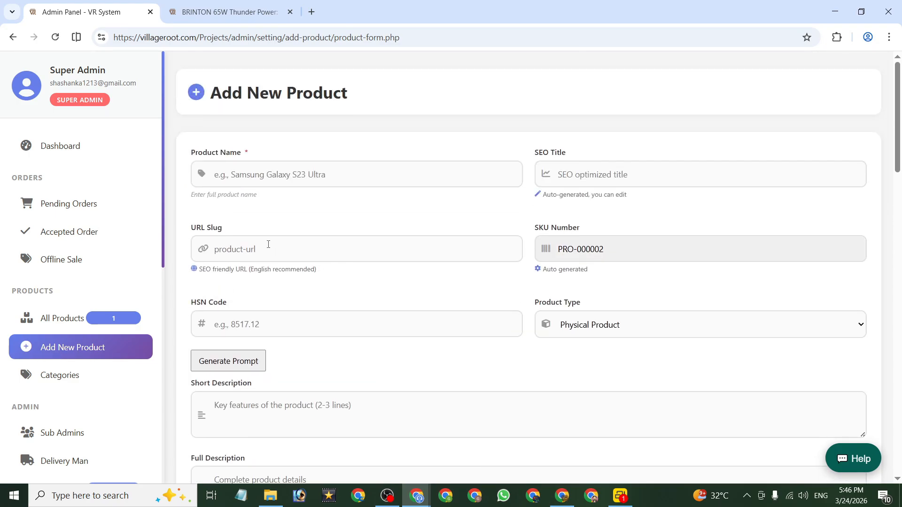
Return to the BRINTON 65W charger's storefront page and go from there to the store's all-products listing
click(240, 8)
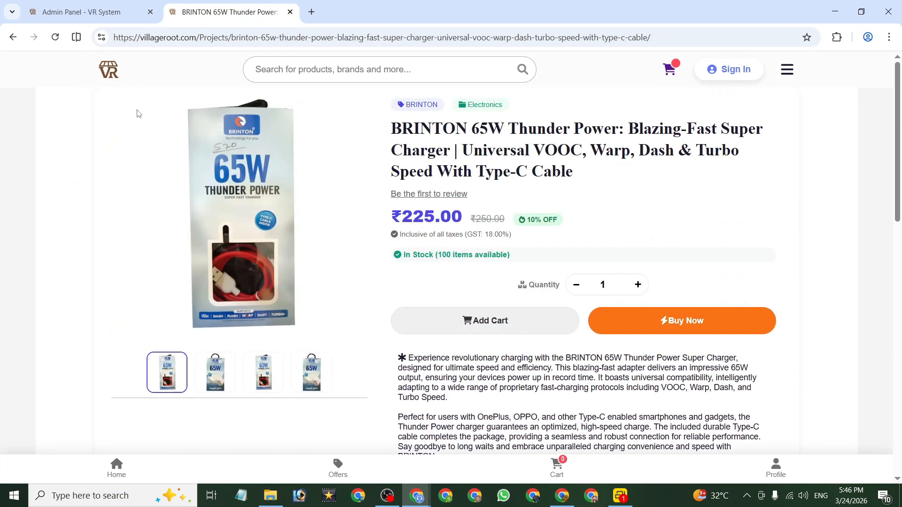
click(109, 76)
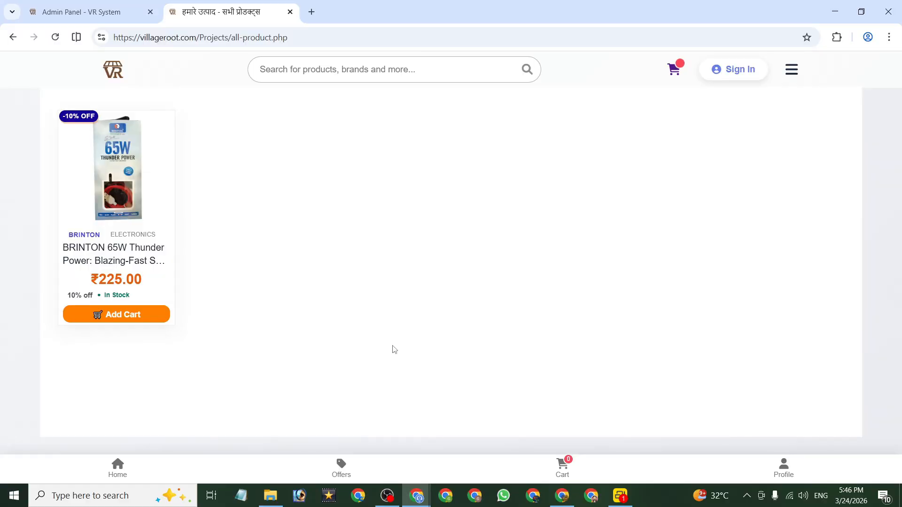